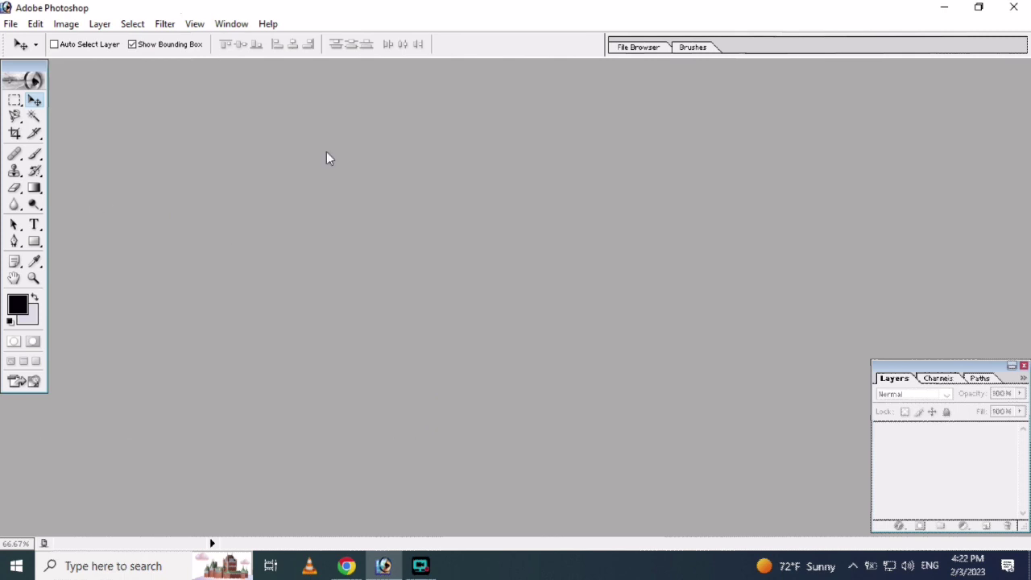
- Open pppp.jpg in Photoshop by dragging it from the desktop into the workspace
left_click(942, 8)
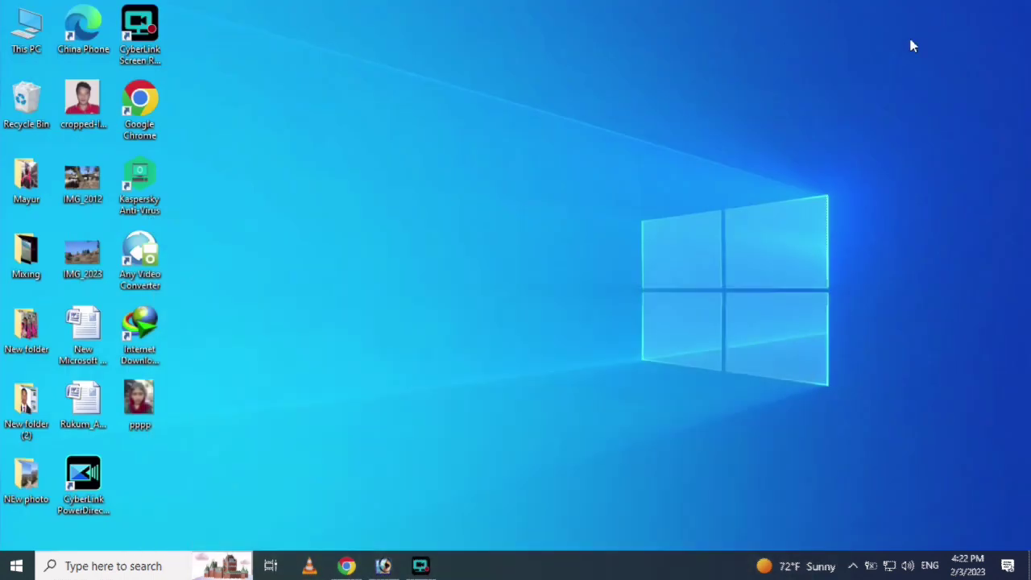
left_click_drag(135, 394, 388, 556)
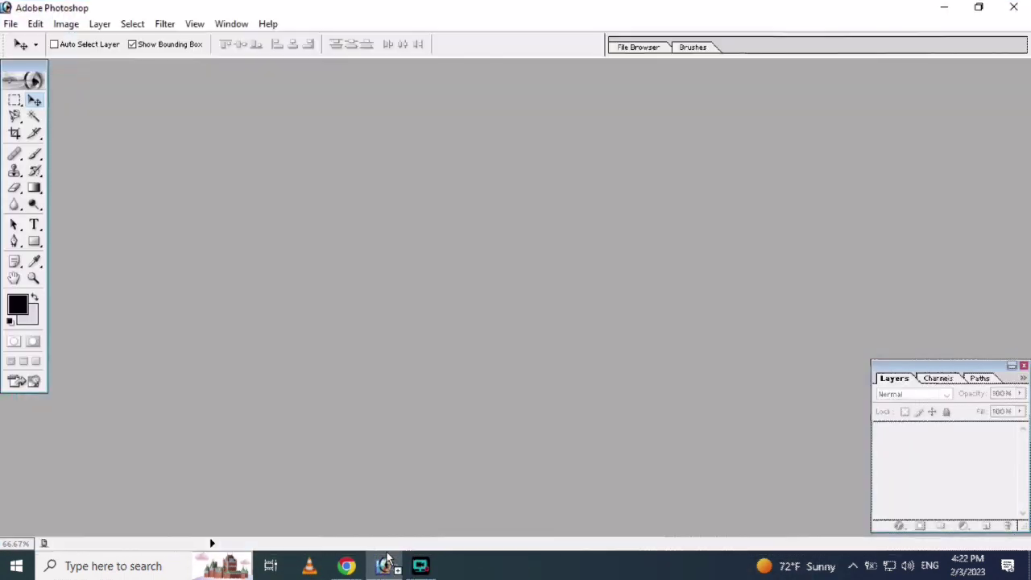
left_click_drag(360, 465, 356, 428)
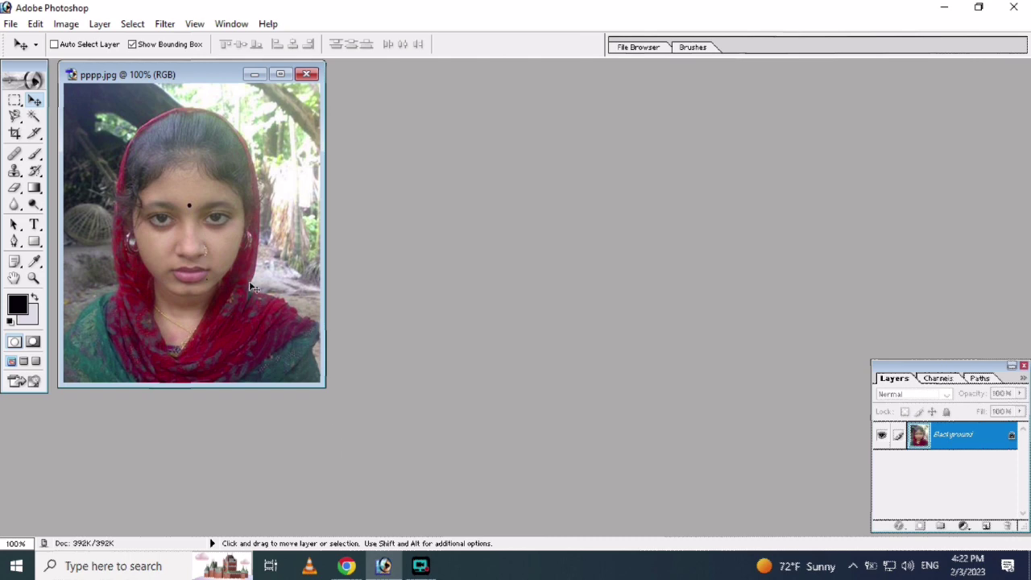
- Crop the photo to 32 × 35 mm at 1000 pixels/inch around the woman
left_click(281, 75)
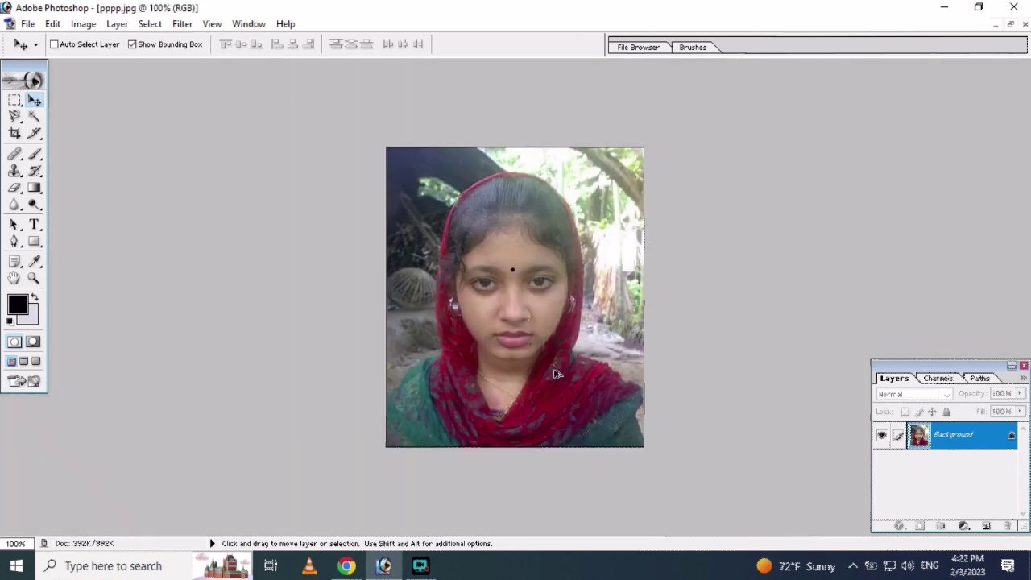
key("ctrl+minus")
key("ctrl+plus")
left_click(15, 138)
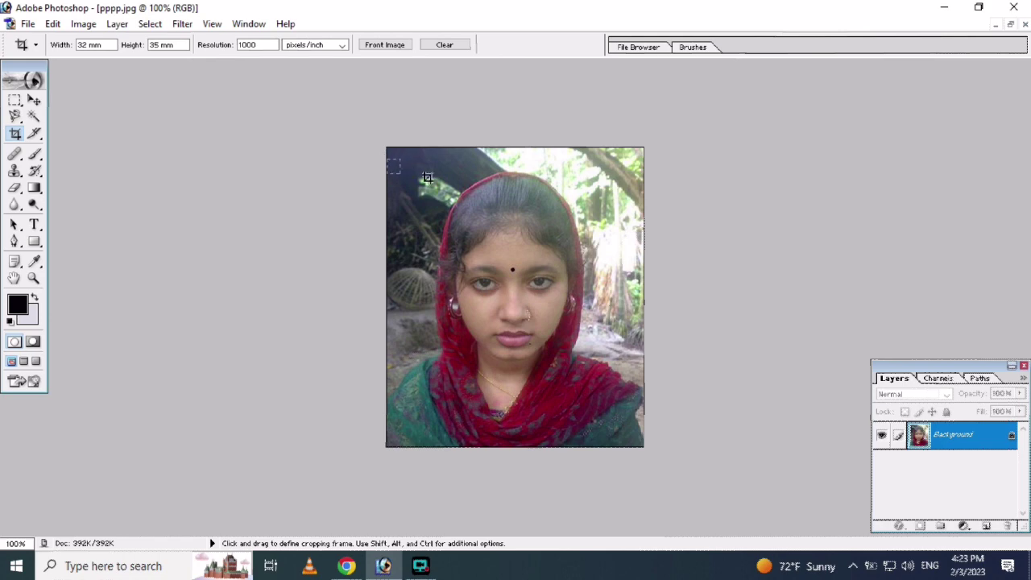
mouse_move(636, 399)
left_mouse_down()
mouse_move(654, 442)
mouse_move(641, 429)
mouse_move(690, 448)
left_mouse_up()
key("Right")
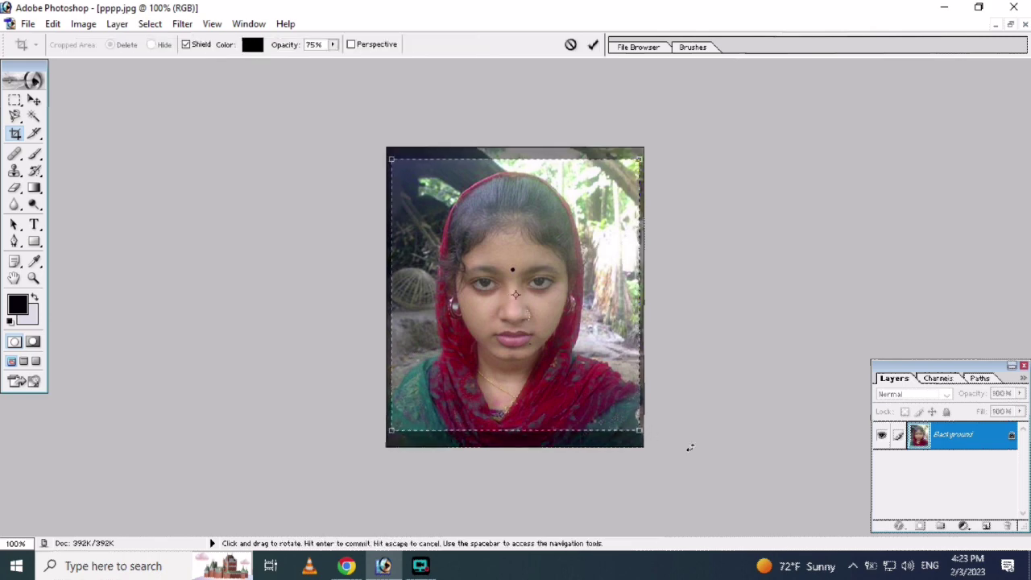
key("Right")
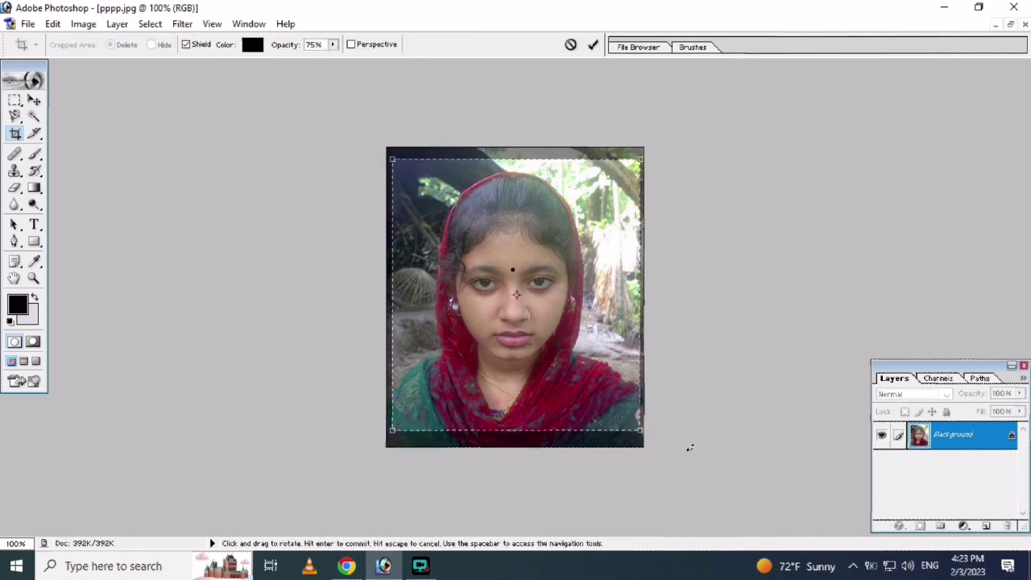
key("Left")
key("Left")
key("Return")
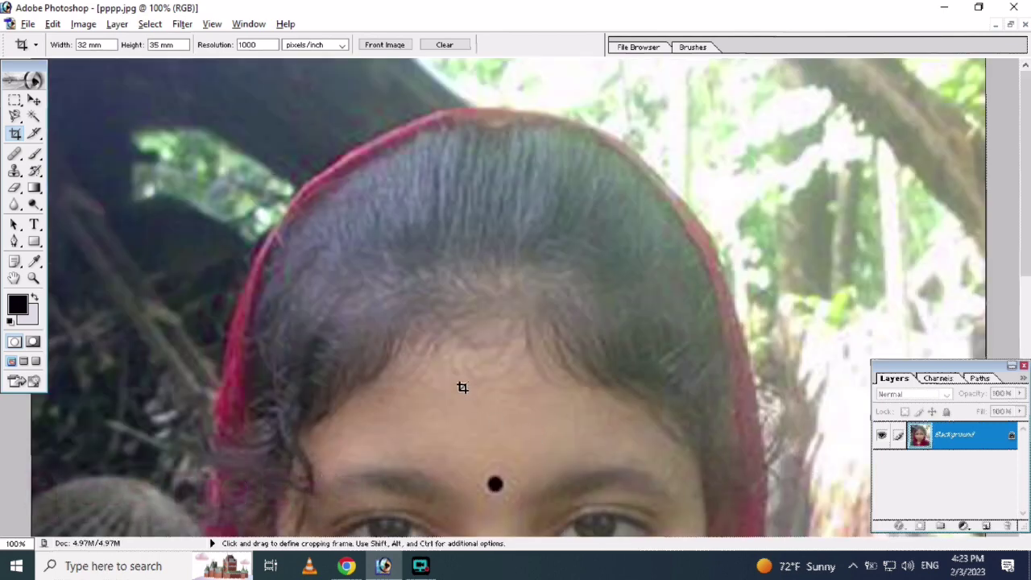
- Adjust the zoom to view the whole cropped passport photo
left_click(460, 385, "ctrl+alt")
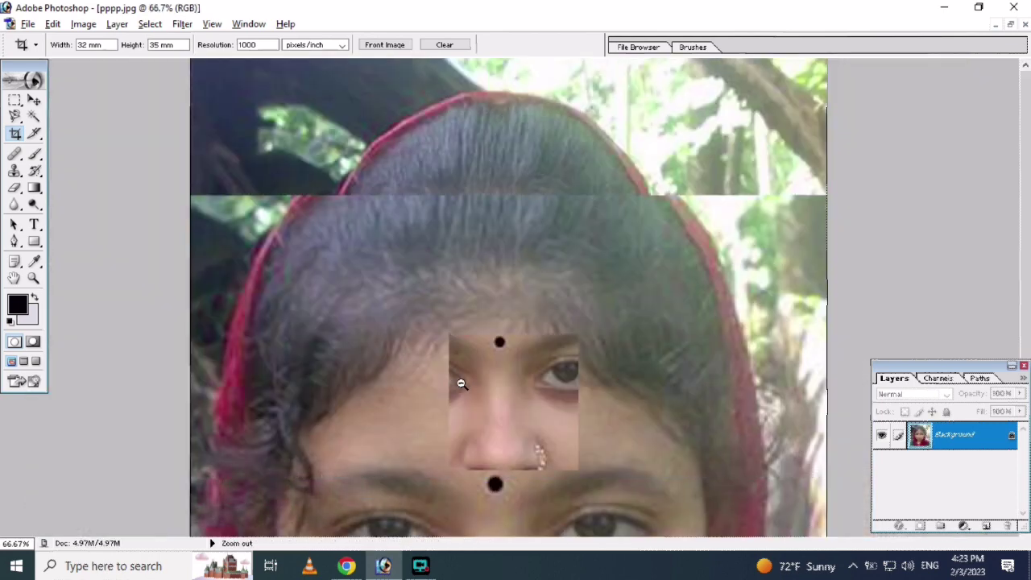
left_click(460, 384, "ctrl+alt")
left_click(461, 384, "ctrl+alt")
left_click(461, 382, "ctrl+alt")
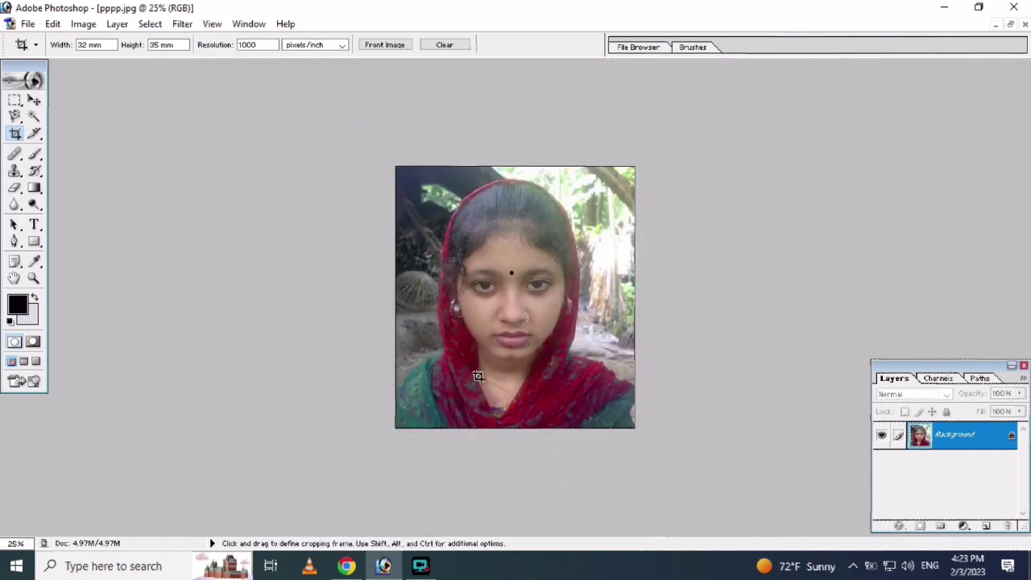
left_click(573, 352, "ctrl")
left_click(572, 352, "ctrl")
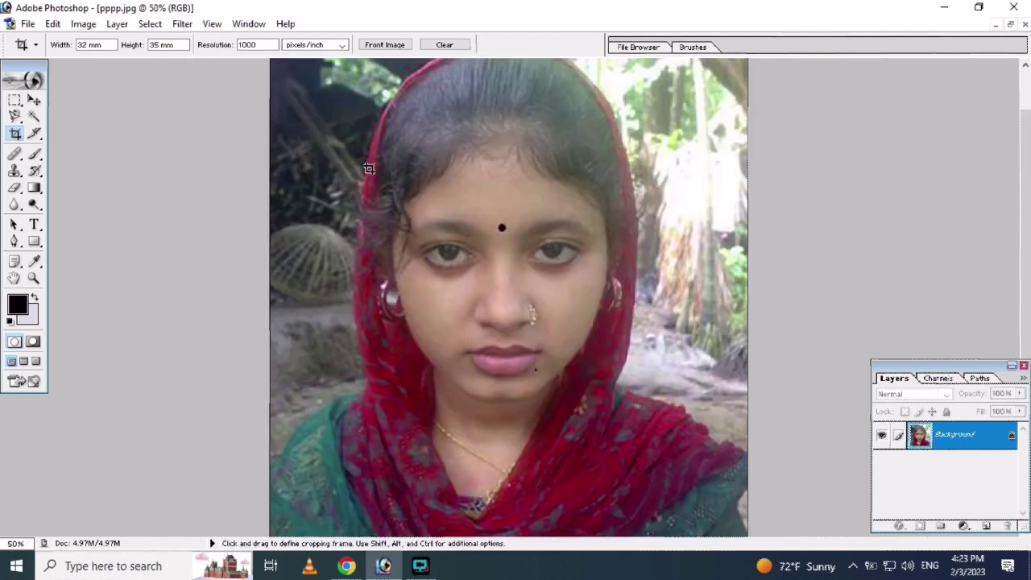
key("ctrl+minus")
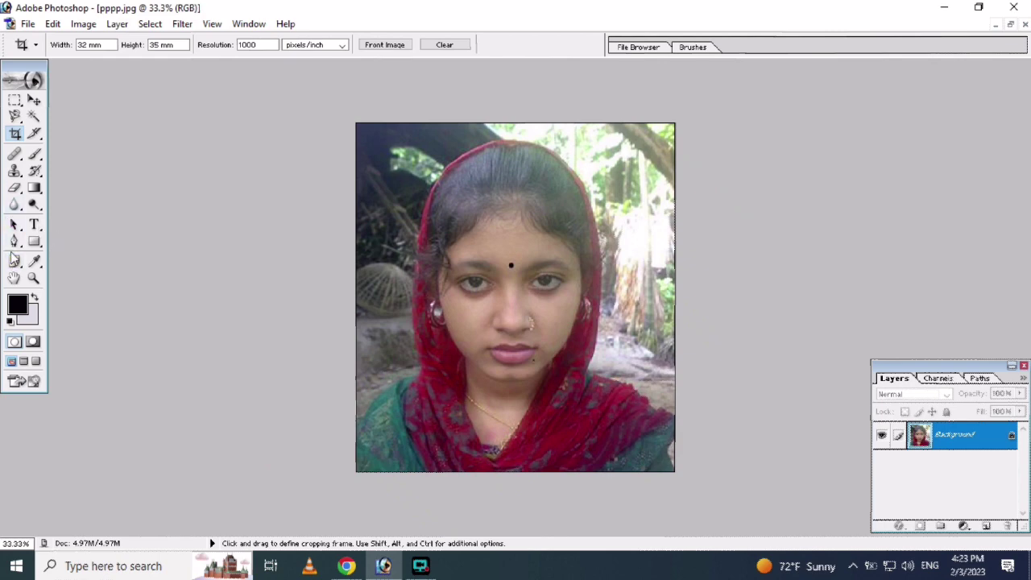
- Start a Pen Tool path at the lower-left edge and along the left shoulder
left_click_drag(11, 241, 61, 240)
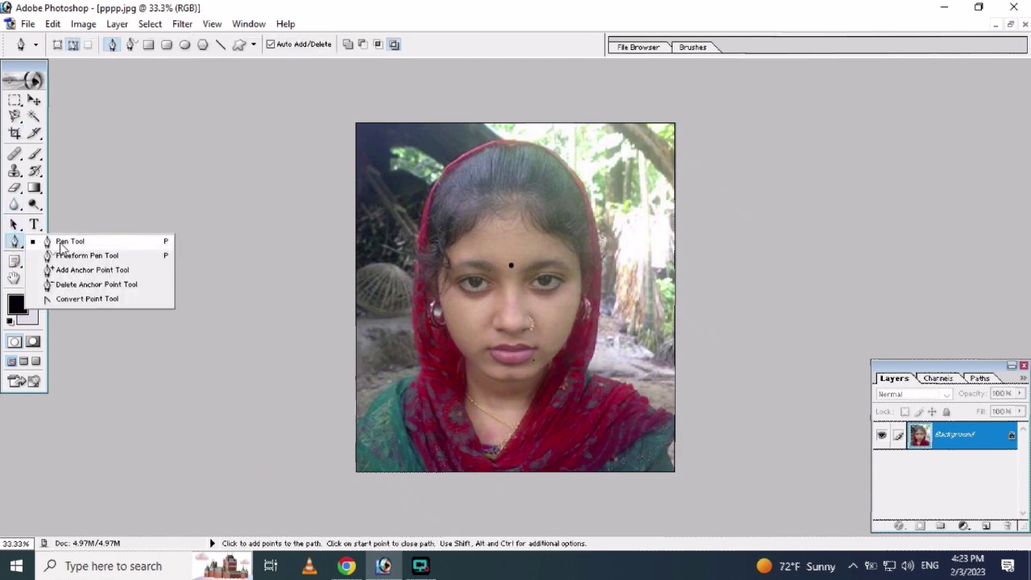
key("ctrl+space")
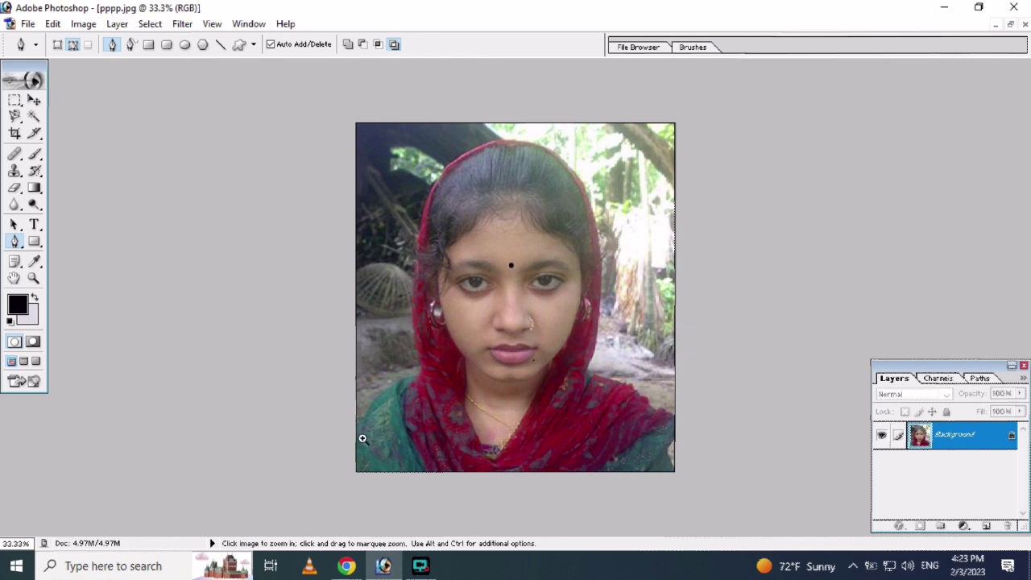
left_click(362, 439)
left_click(338, 426)
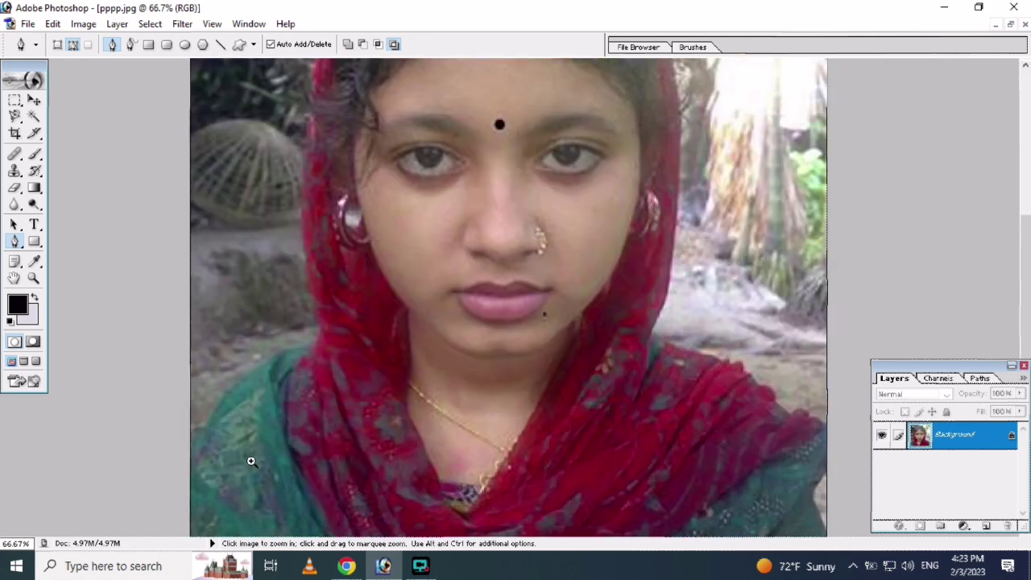
left_click(195, 458)
scroll(161, 431, "up", 1)
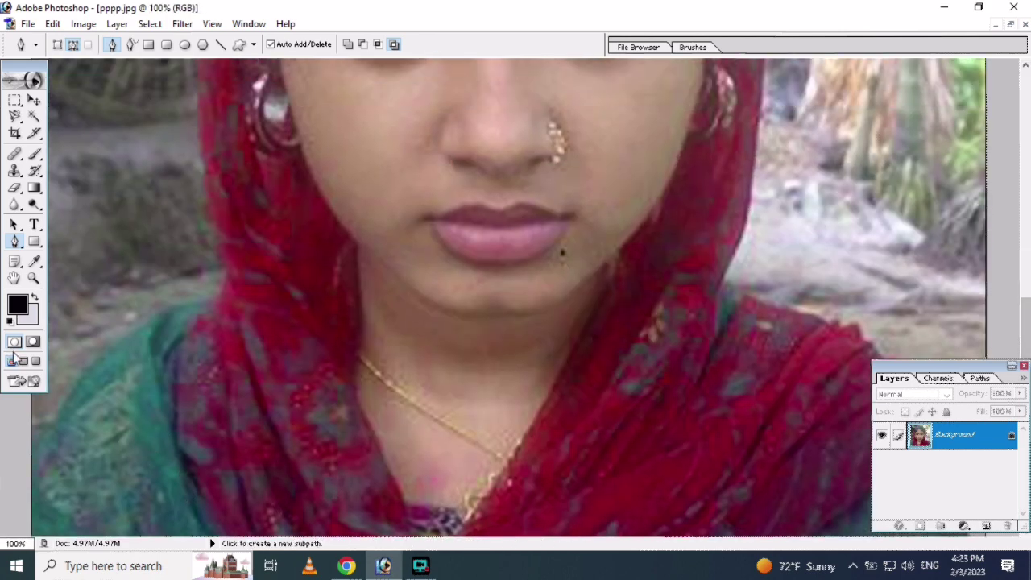
left_click(32, 447)
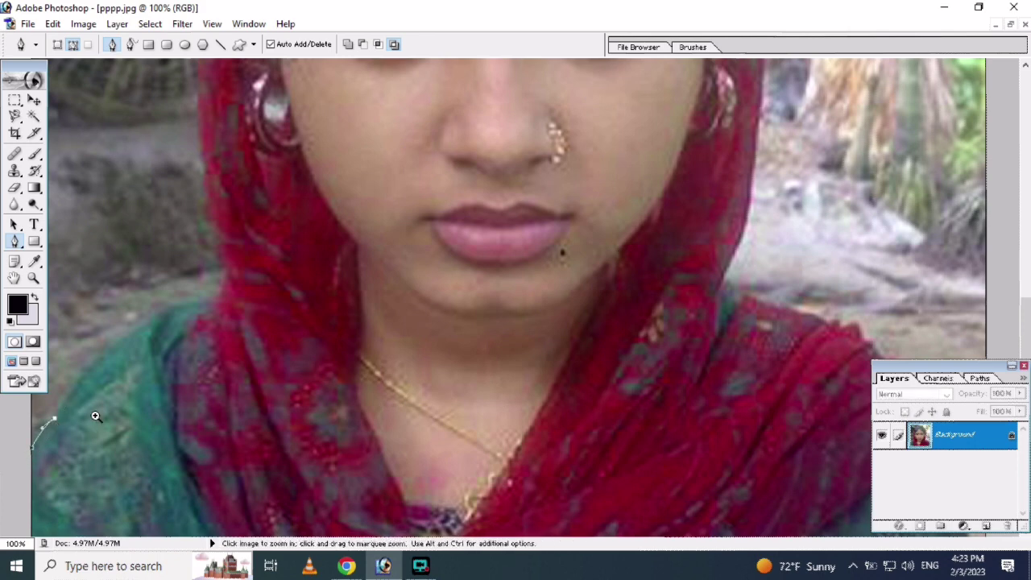
key("ctrl+plus")
scroll(79, 364, "up", 3)
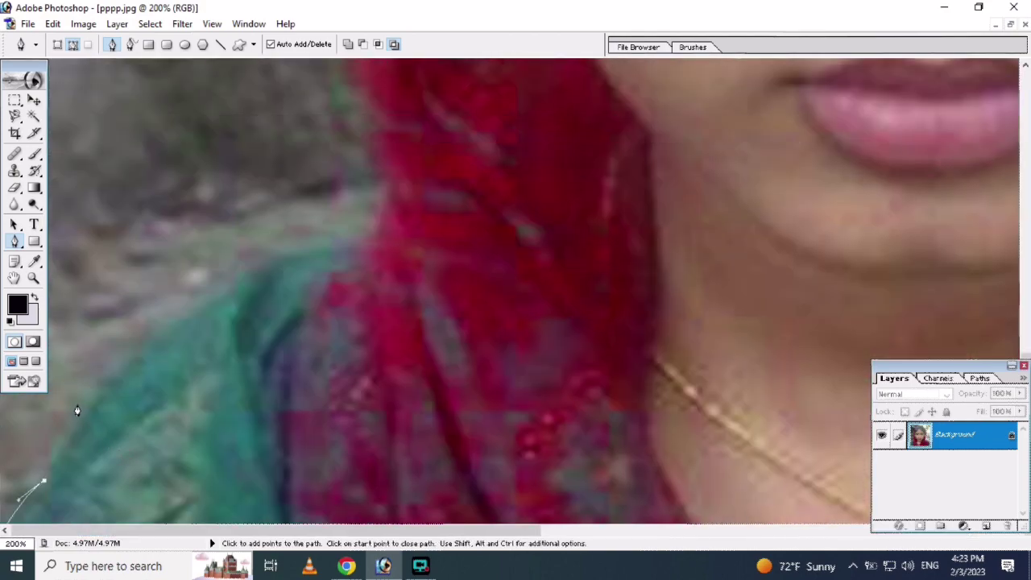
left_click(102, 395)
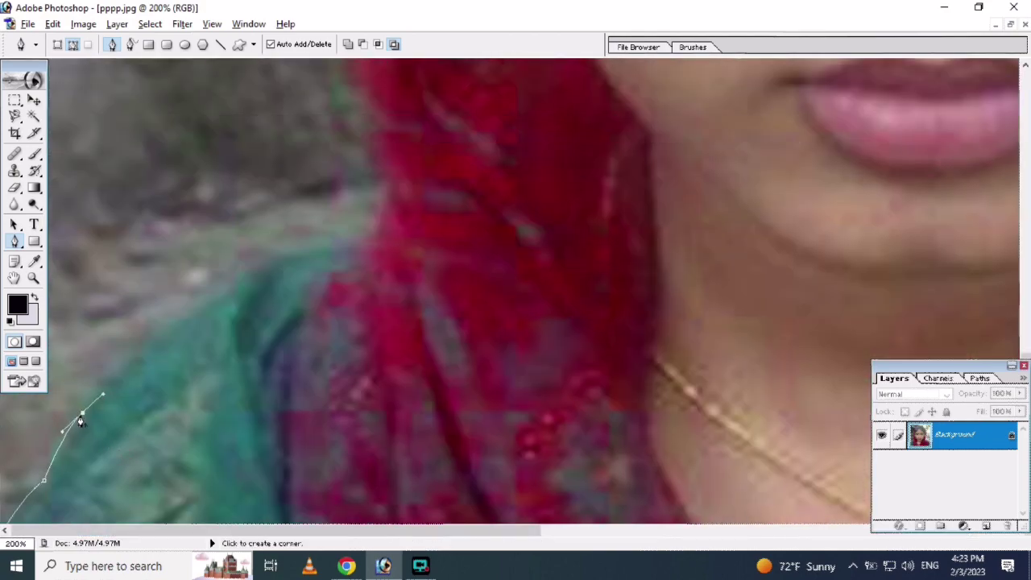
- Continue the path along the scarf edge, over its top and down its right side
scroll(210, 396, "up", 1)
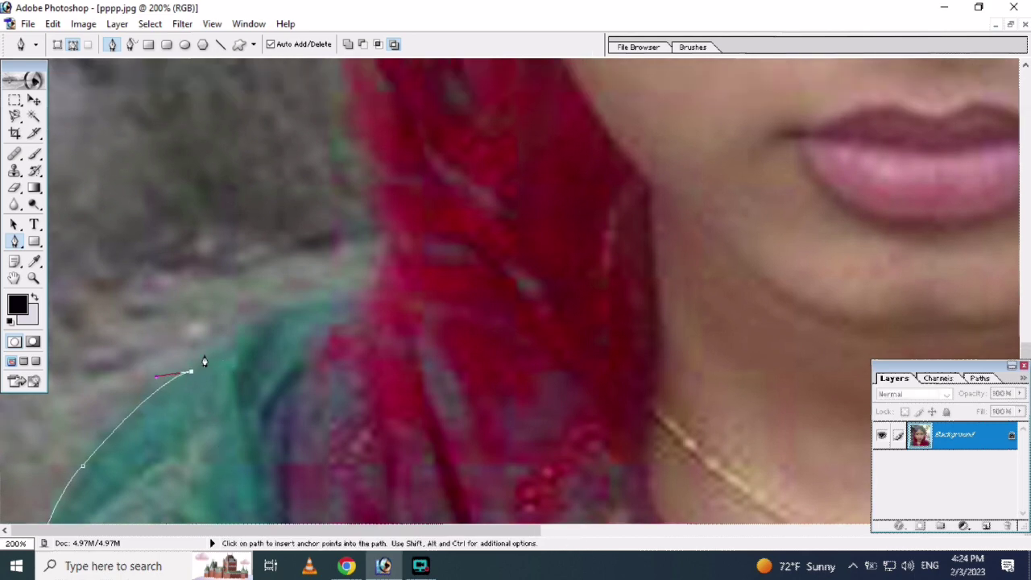
scroll(205, 362, "right", 5)
scroll(242, 362, "down", 2)
scroll(312, 292, "up", 2)
scroll(218, 371, "down", 1)
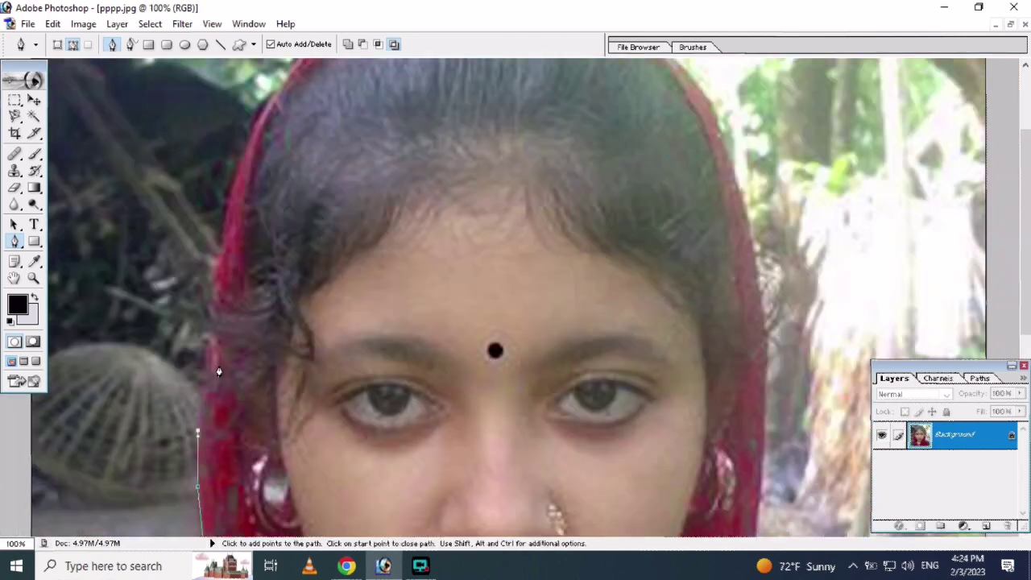
scroll(219, 372, "up", 3)
scroll(239, 295, "up", 2)
scroll(384, 282, "down", 1)
left_click_drag(414, 316, 438, 317)
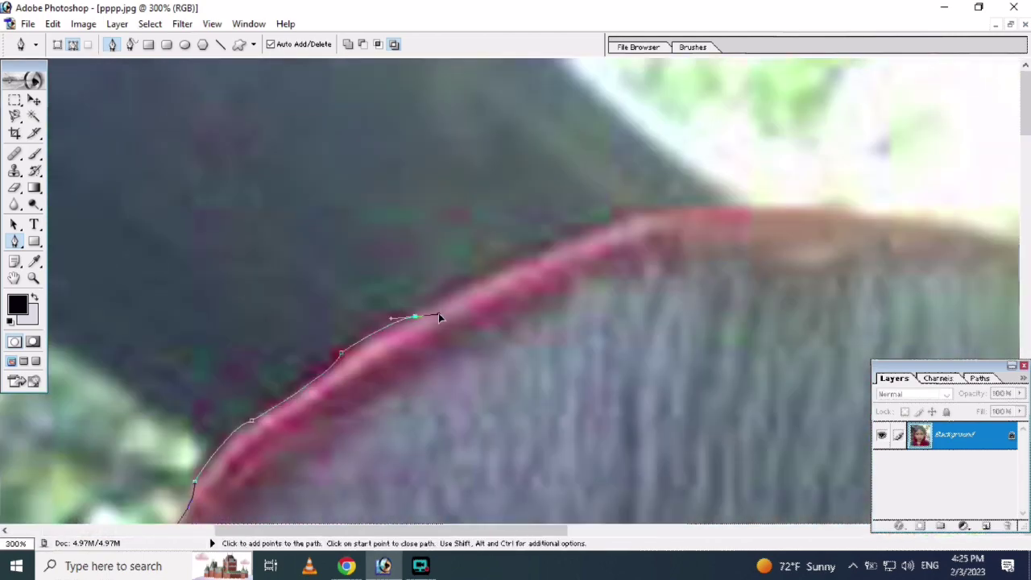
scroll(438, 316, "down", 1)
left_click(345, 202)
scroll(426, 225, "right", 3)
left_click(506, 151)
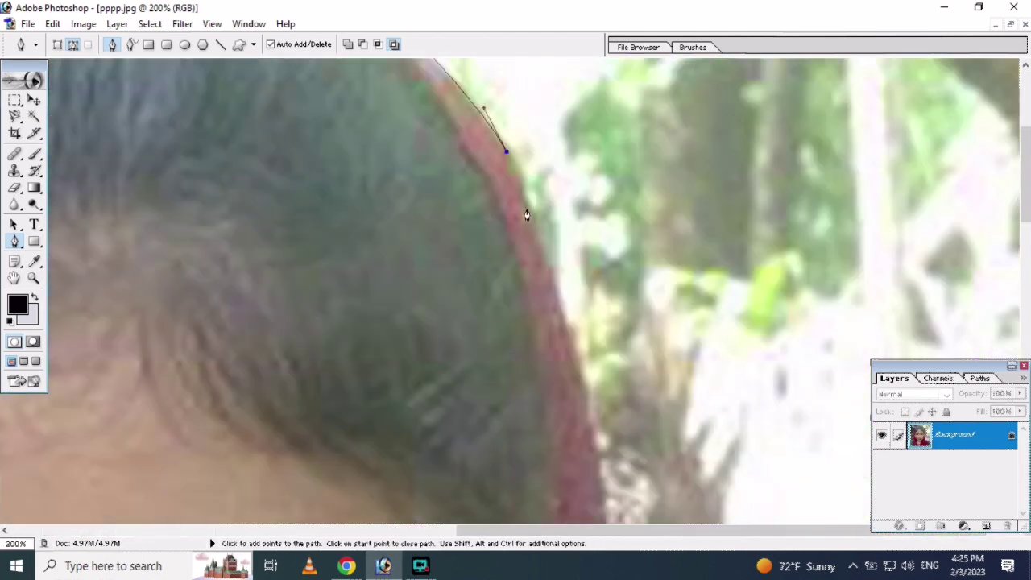
- Trace where the scarf meets the right shoulder, bringing the path back near the start
scroll(527, 215, "down", 3)
scroll(575, 362, "down", 3)
left_click(713, 293, "ctrl")
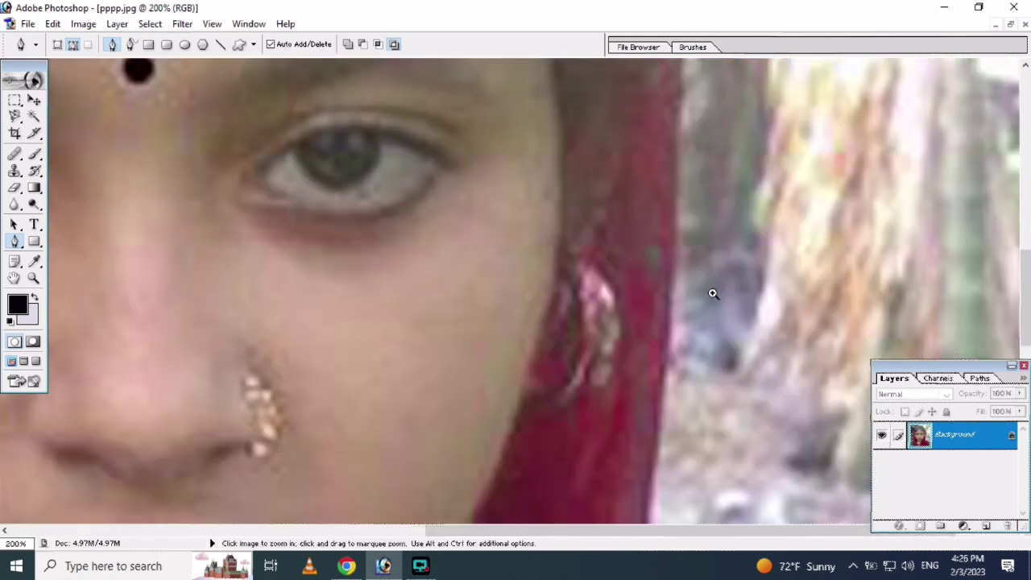
scroll(655, 344, "down", 2)
scroll(587, 345, "down", 5)
scroll(568, 237, "down", 3)
left_click(564, 202)
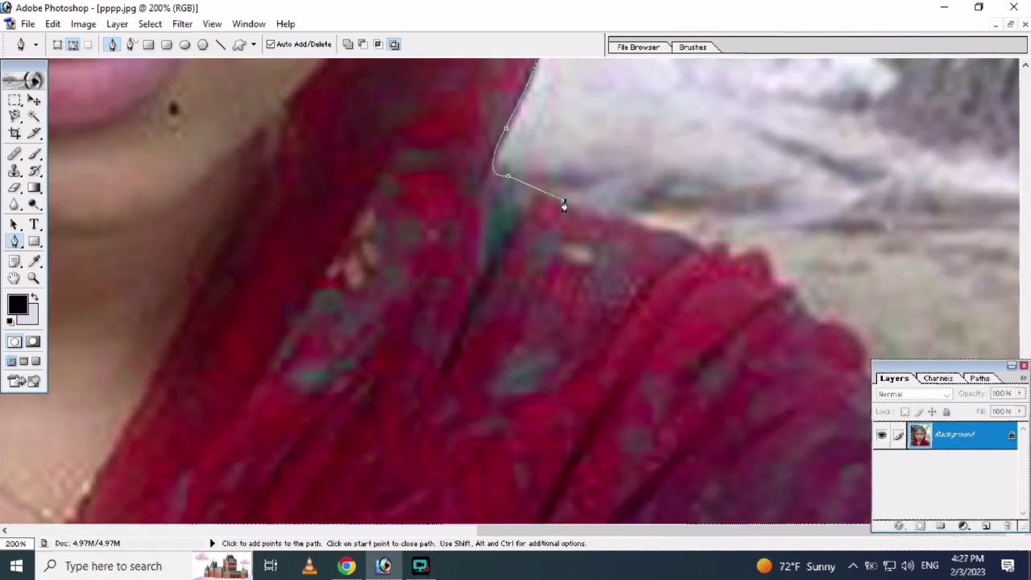
left_click_drag(564, 206, 909, 207)
scroll(826, 167, "down", 1)
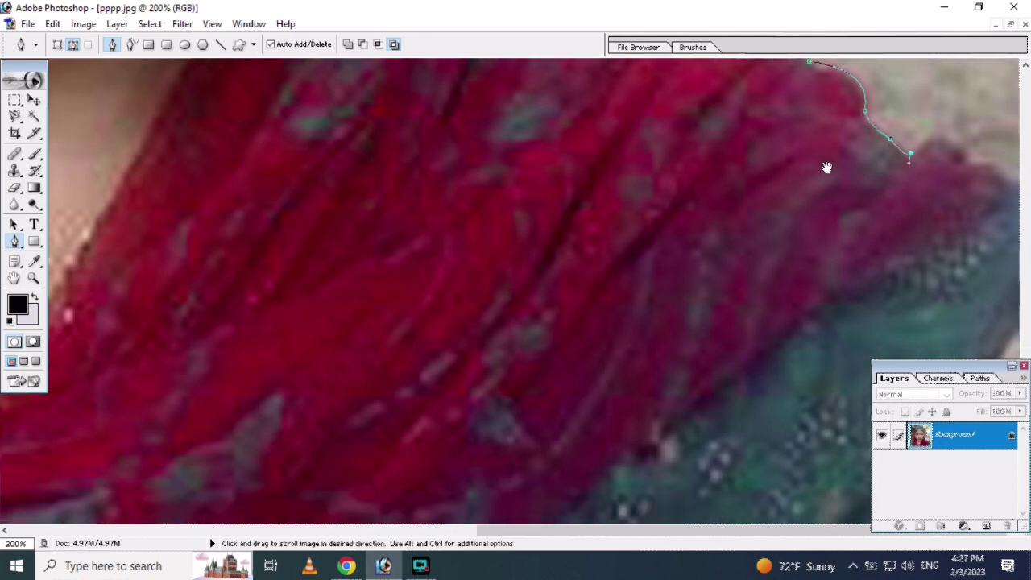
key("ctrl+minus")
key("ctrl+minus")
key("ctrl+minus")
key("ctrl+minus")
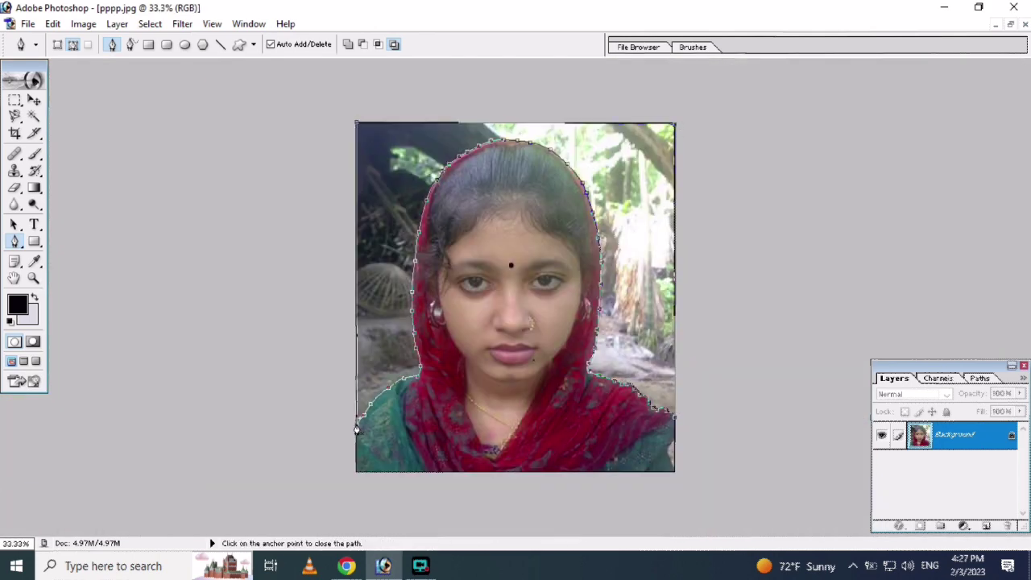
- Convert the traced pen path into a selection and open the background colour picker
right_click(385, 229)
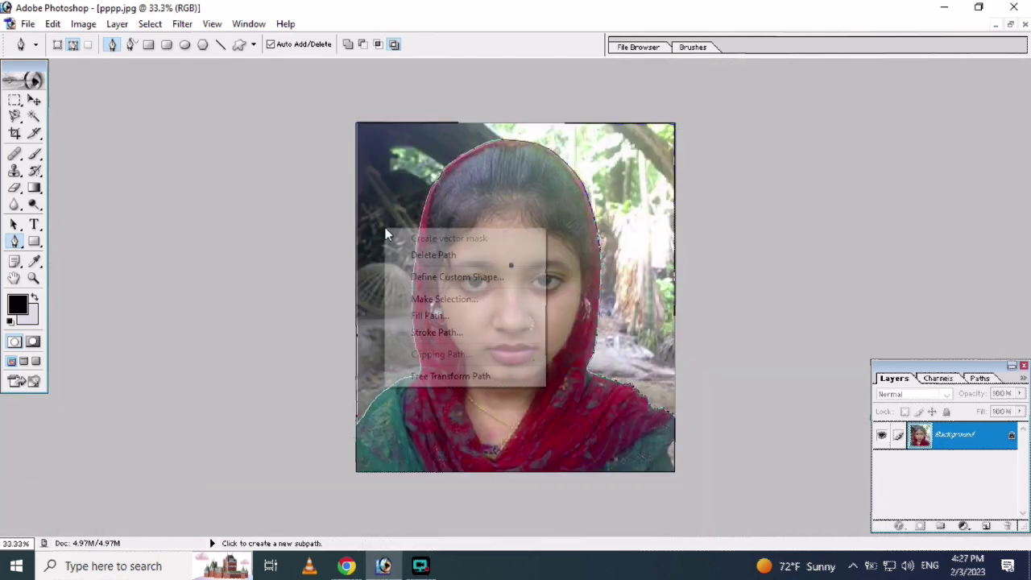
left_click(420, 299)
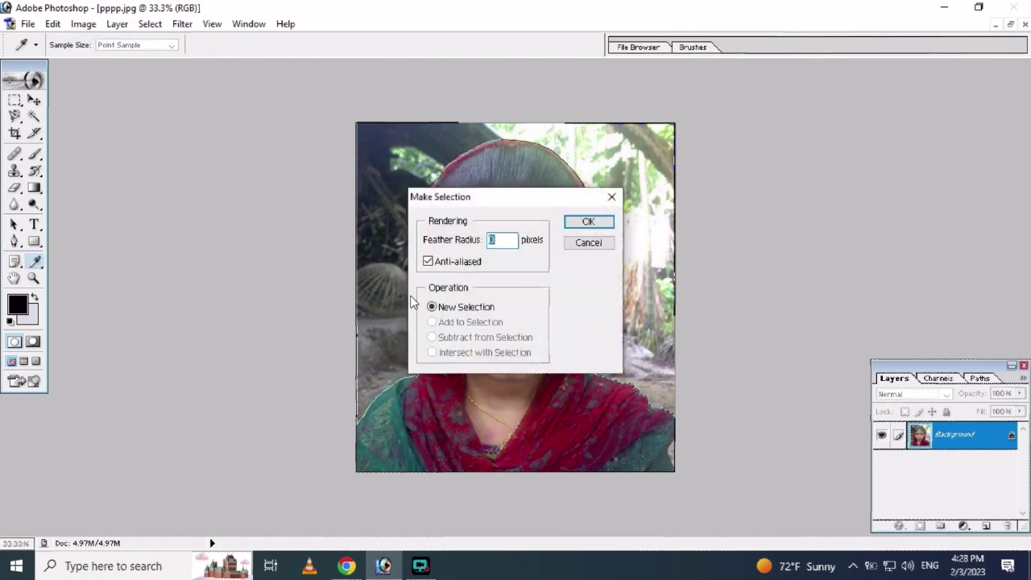
left_click(586, 223)
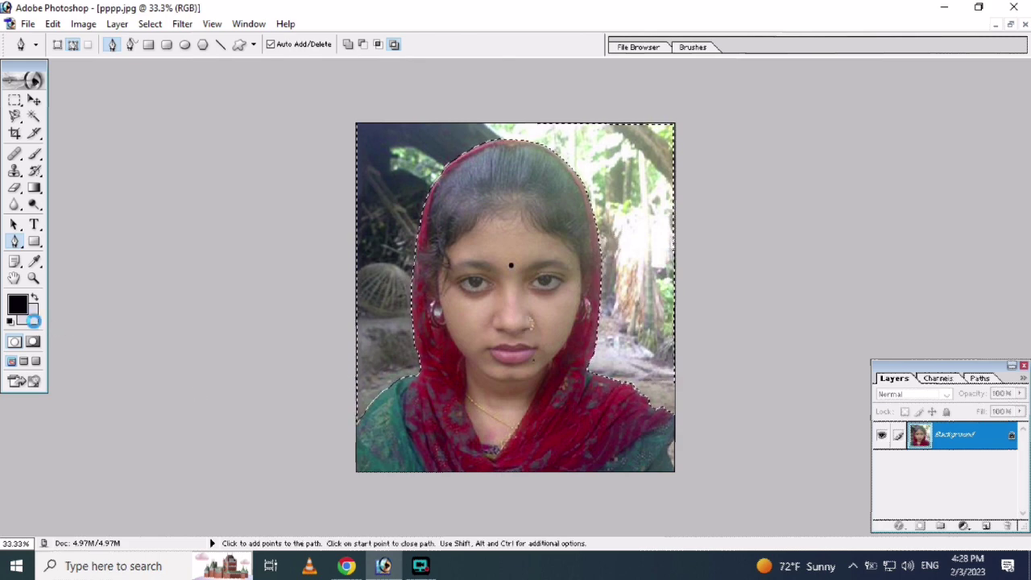
left_click(31, 317)
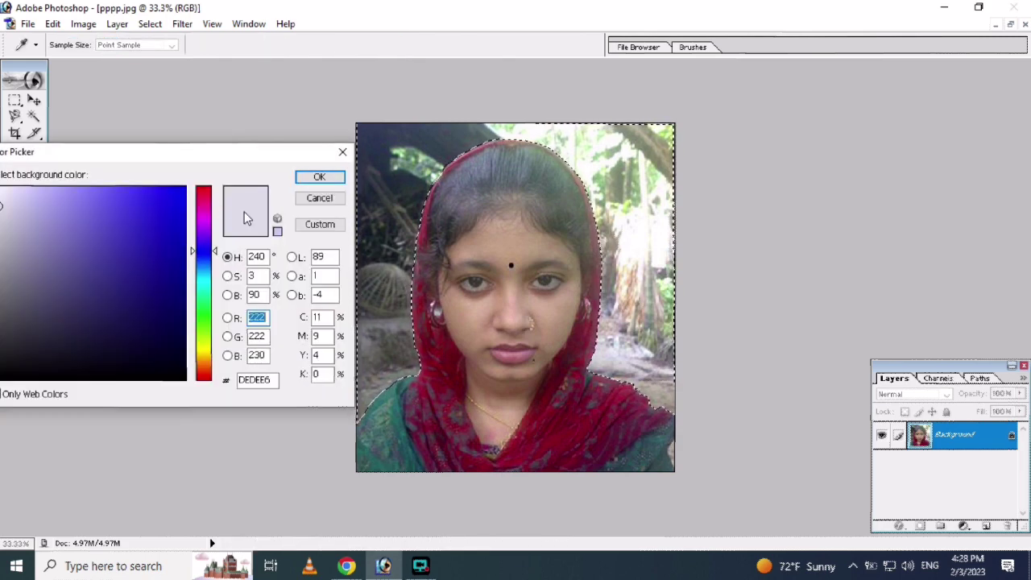
- Fill the selected backdrop with the pale lavender-grey background colour #DEDEE6
left_click_drag(111, 162, 113, 168)
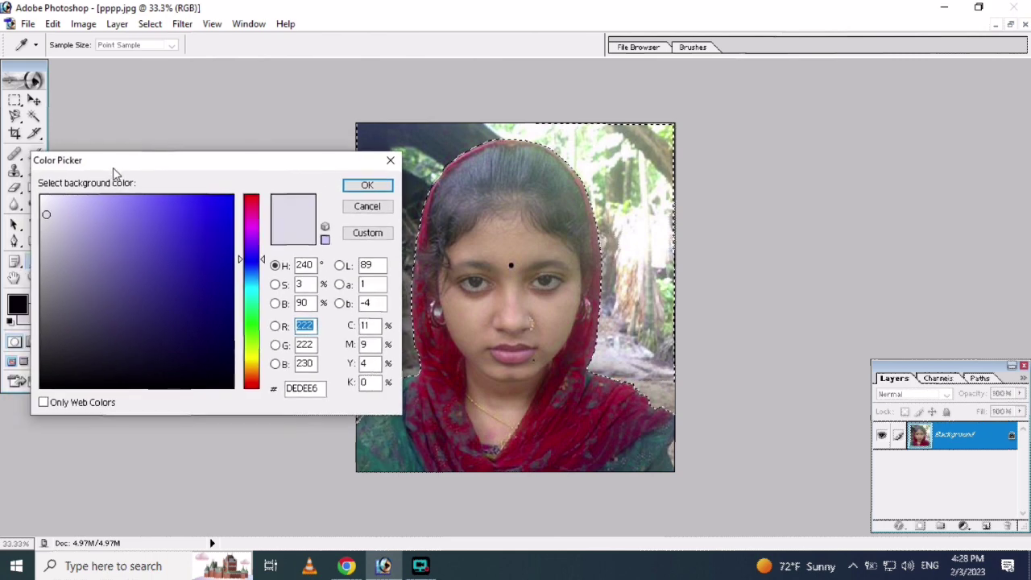
left_click(46, 200)
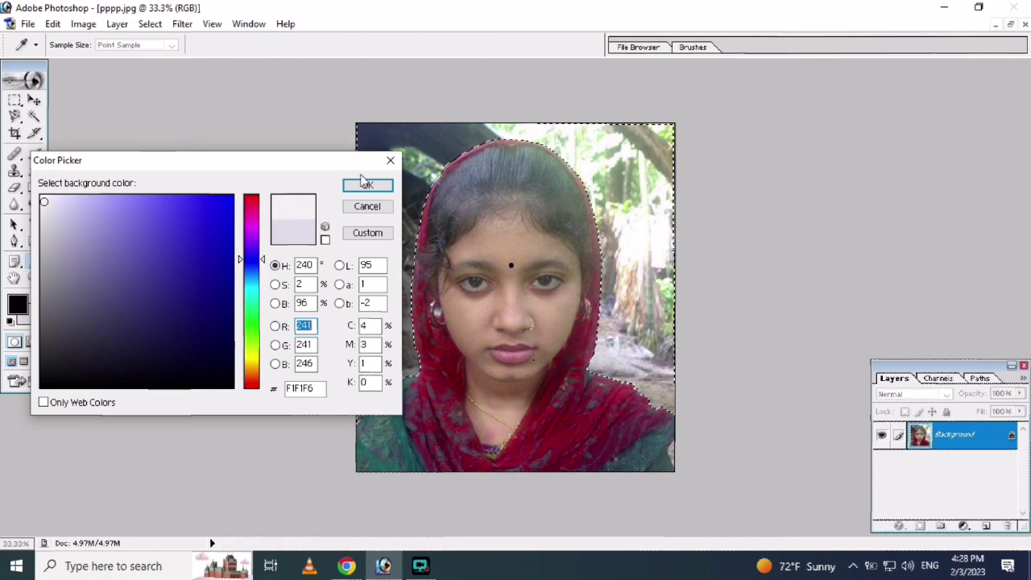
left_click(292, 226)
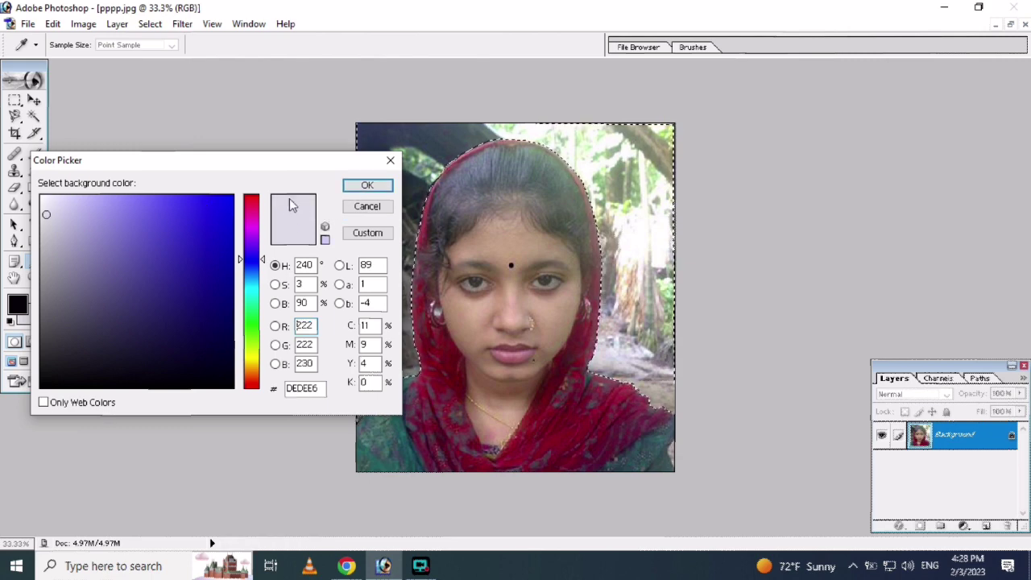
left_click(361, 190)
key("ctrl+Delete")
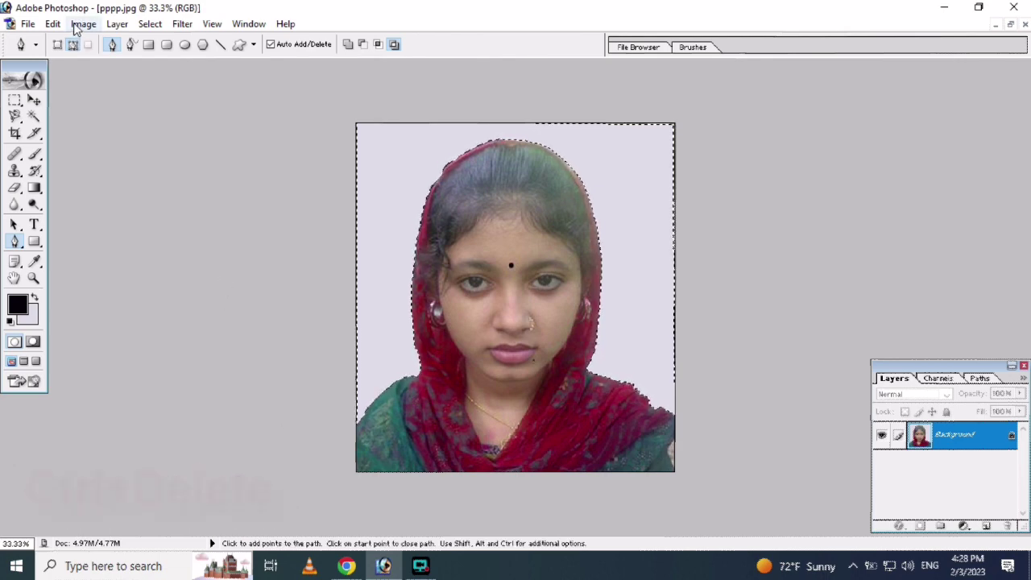
- Invert the selection onto the girl and zoom in on her face
left_click(150, 23)
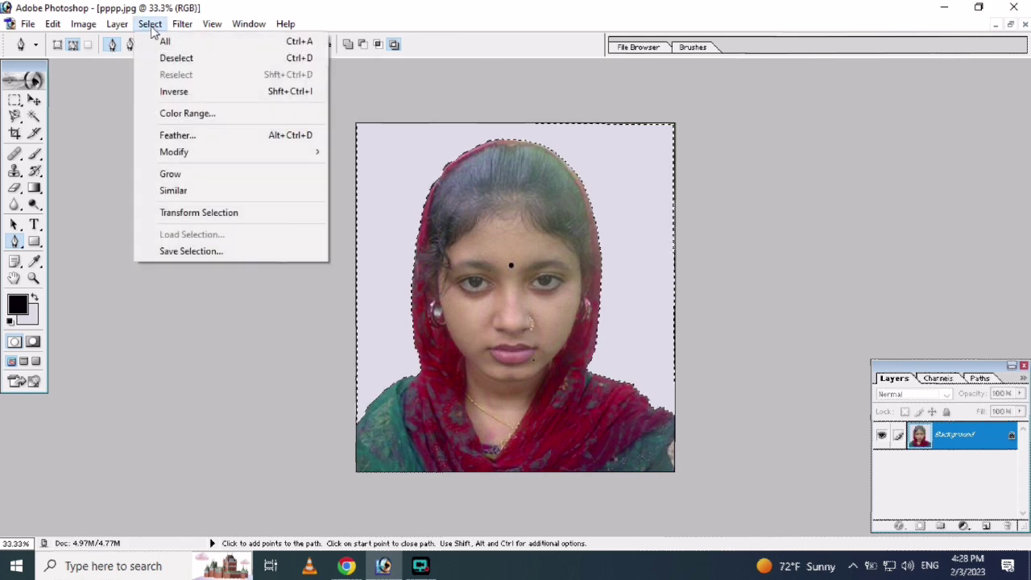
left_click(195, 91)
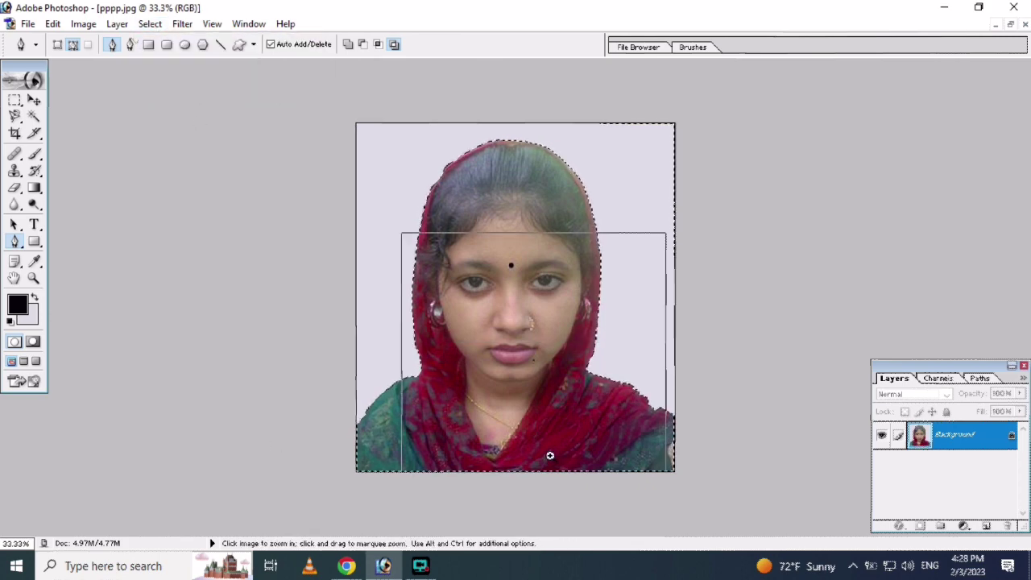
left_click_drag(400, 233, 668, 472)
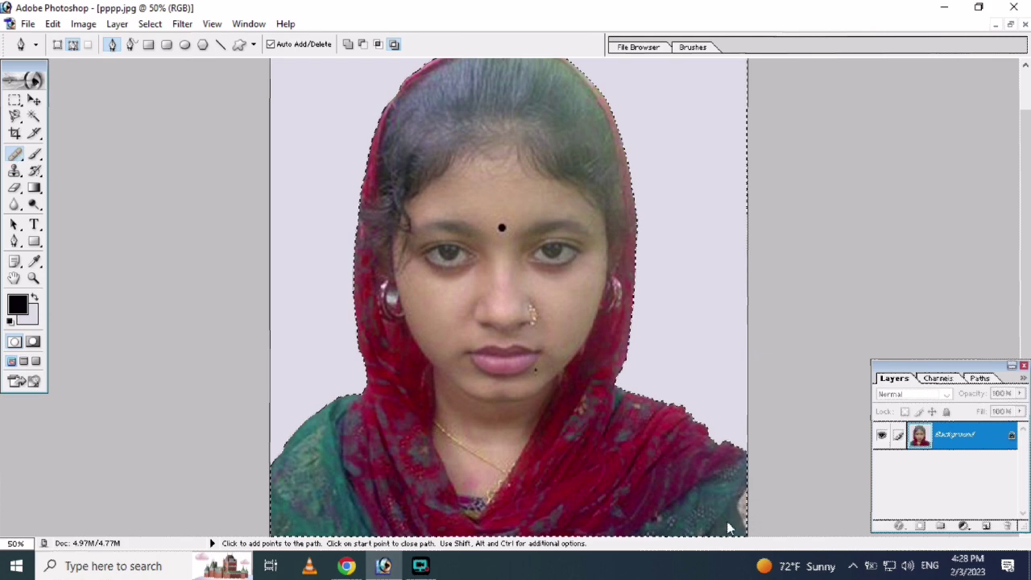
- Heal the rough patch at the lower-right edge with a 50-pixel Healing Brush
key("j")
left_click(402, 323)
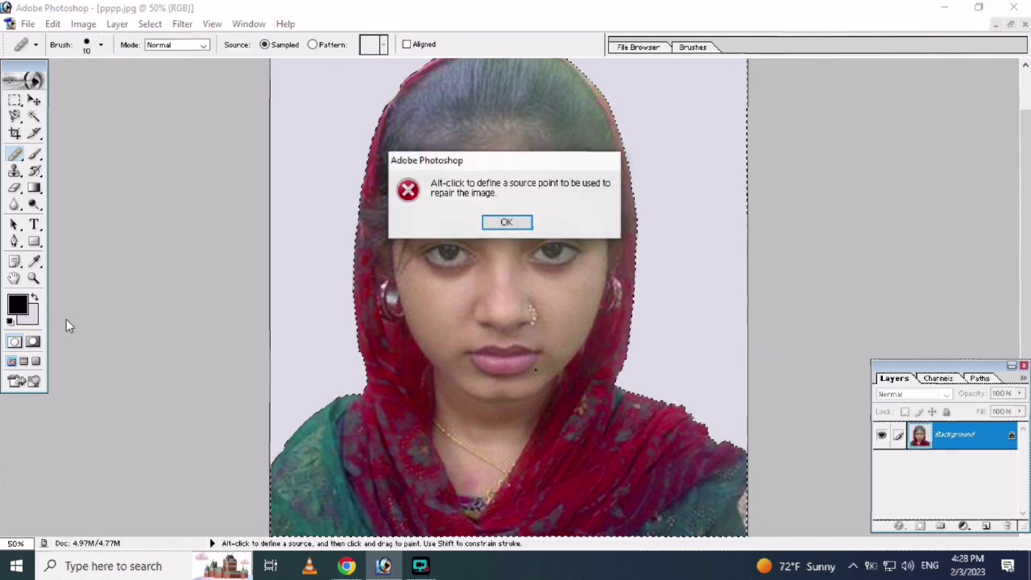
left_click(506, 224)
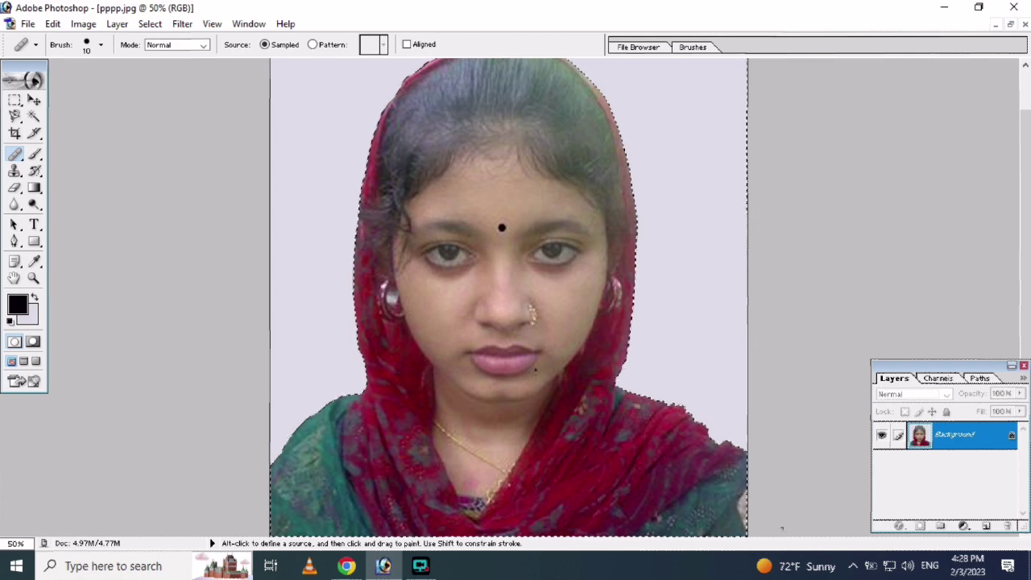
left_click(716, 504, "alt")
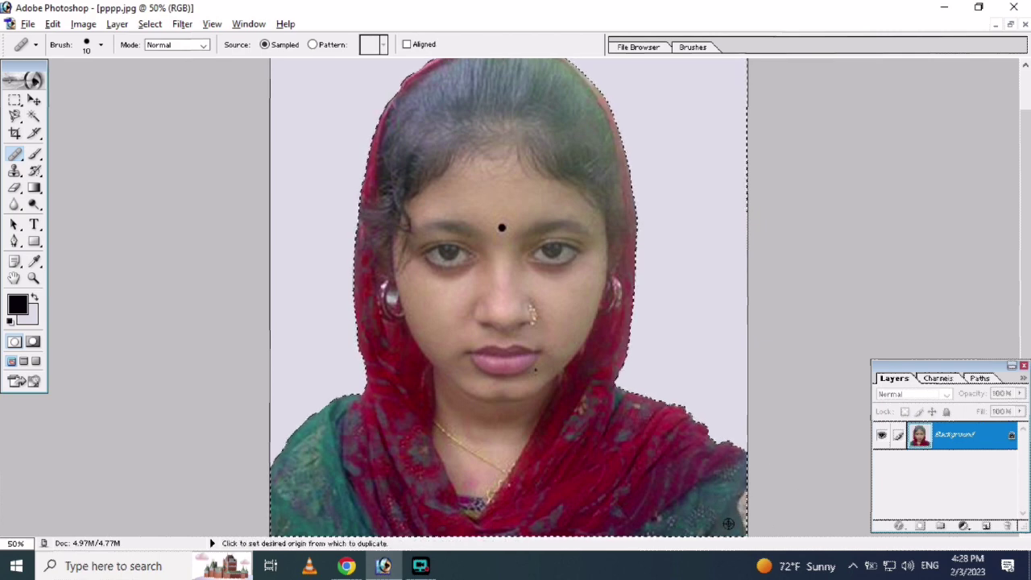
key("bracketright")
key("bracketright")
key("bracketright")
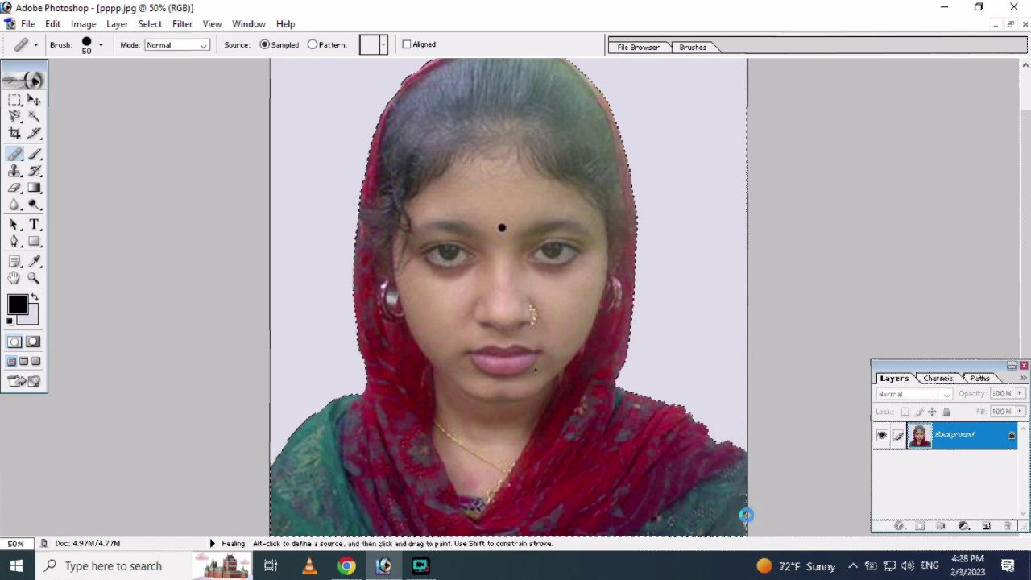
left_click_drag(743, 503, 746, 519)
- Set another healing source, zoom out to the whole photo and deselect
left_click(743, 509, "alt")
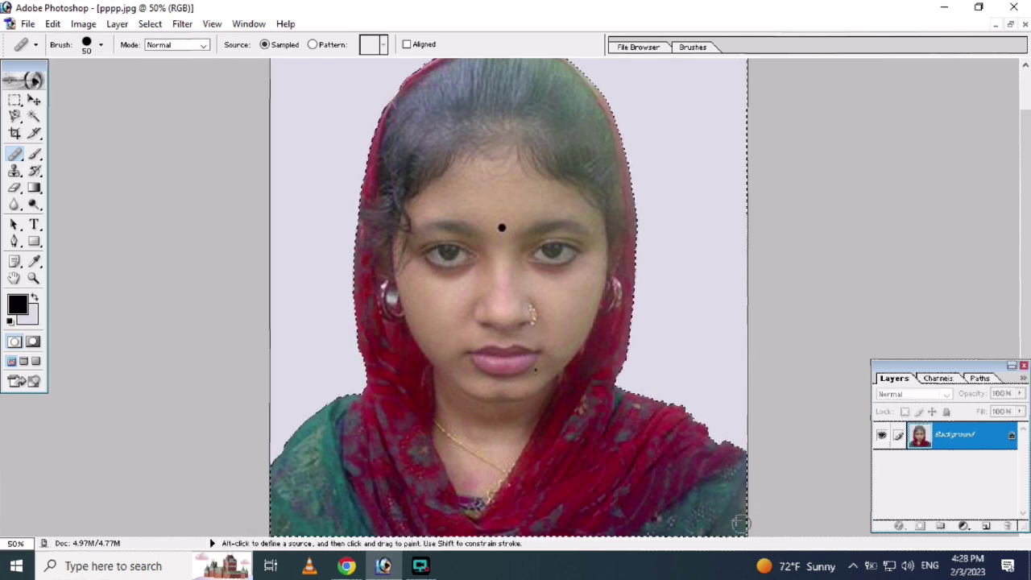
key("alt")
left_click(506, 415, "alt")
left_click(503, 416, "alt")
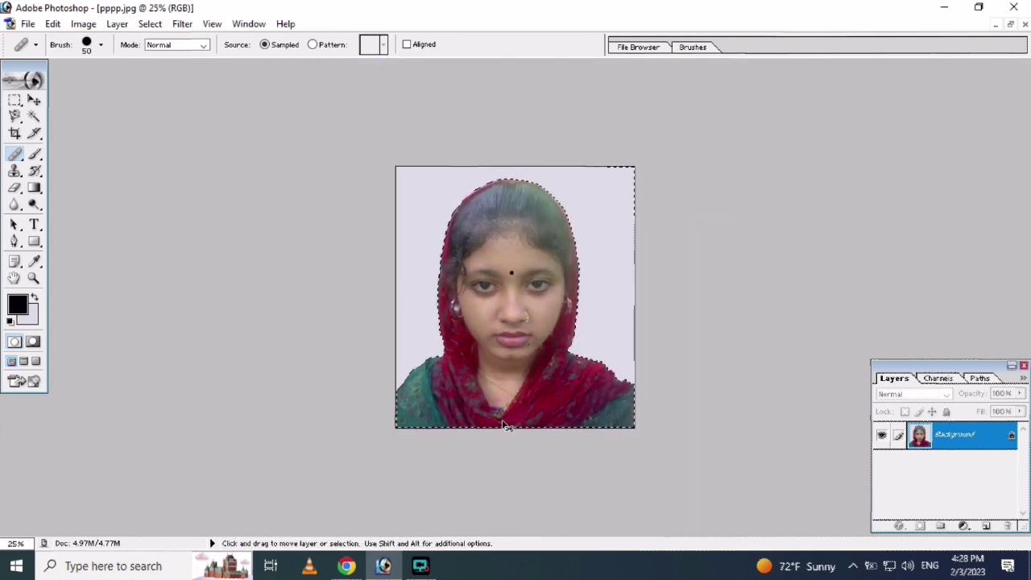
key("ctrl+d")
- Save pppp.jpg as a JPEG and select the entire photo
key("ctrl")
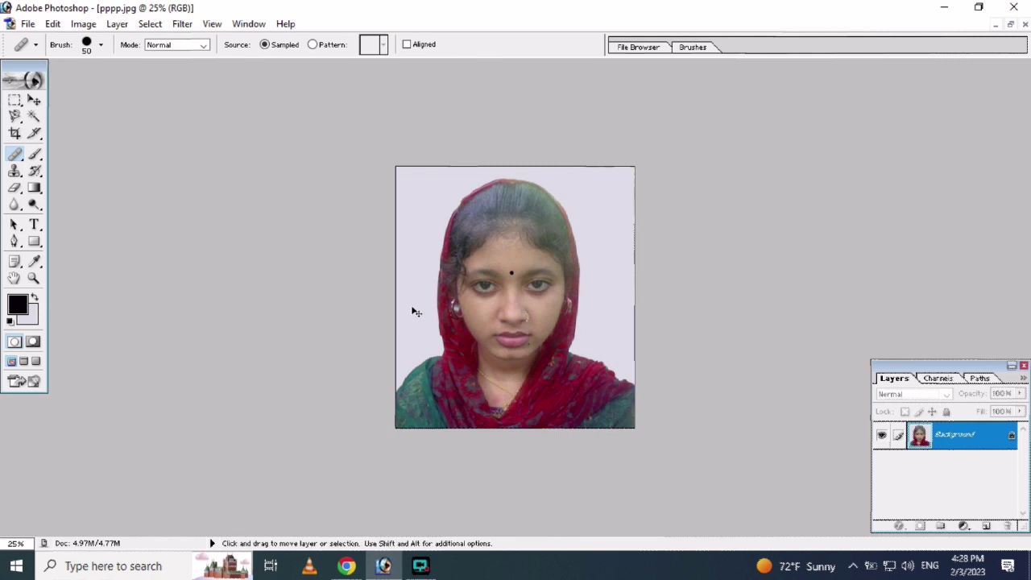
key("ctrl+s")
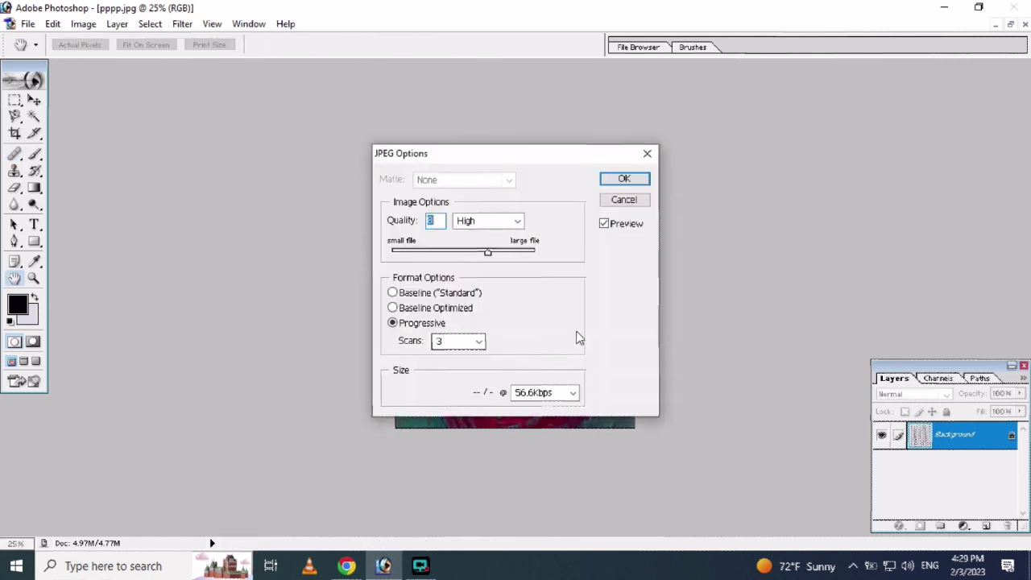
left_click(613, 205)
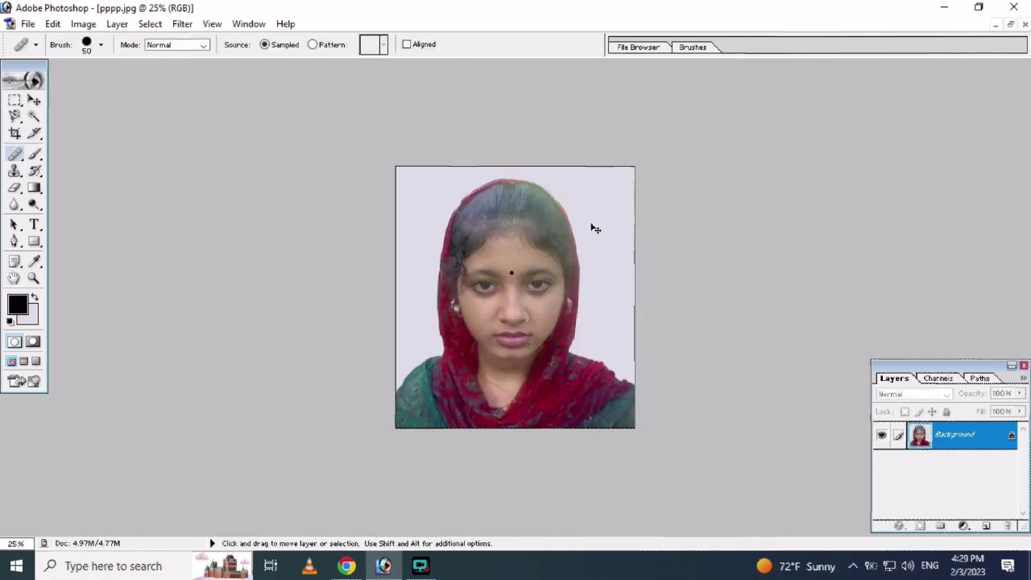
key("ctrl+a")
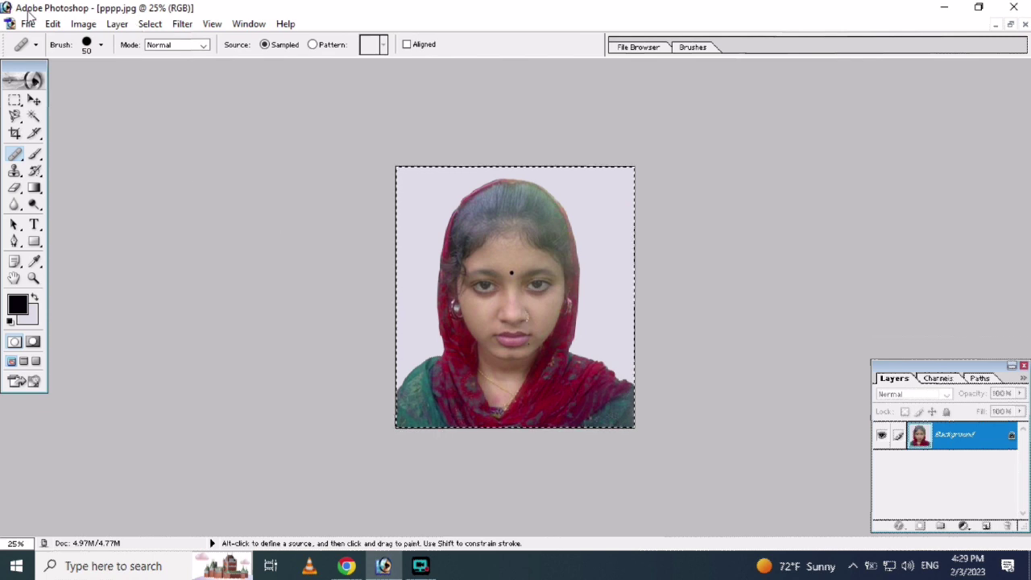
- Turn the selection into a 2-pixel border selection around the photo
left_click(143, 26)
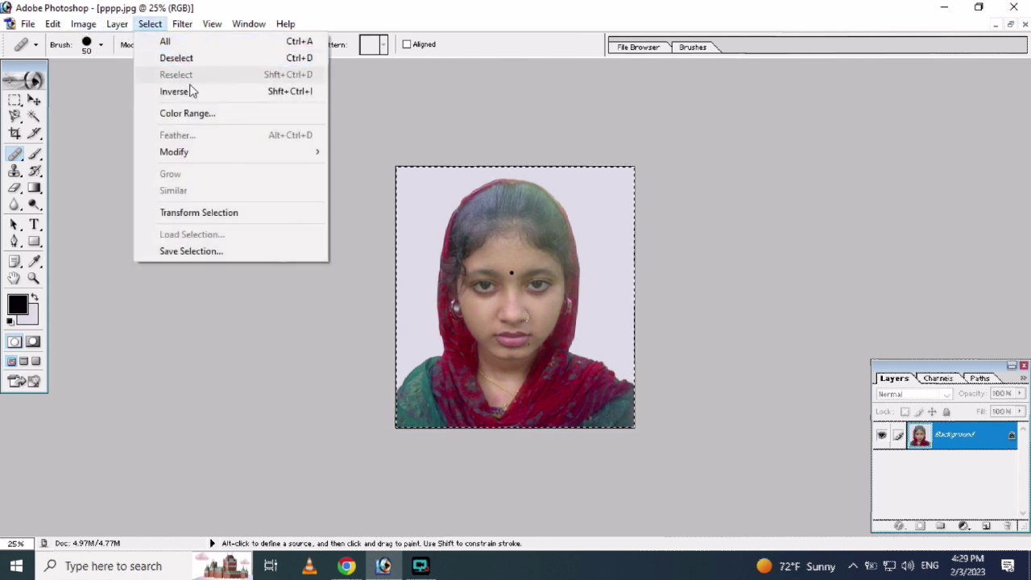
mouse_move(174, 151)
left_click(344, 154)
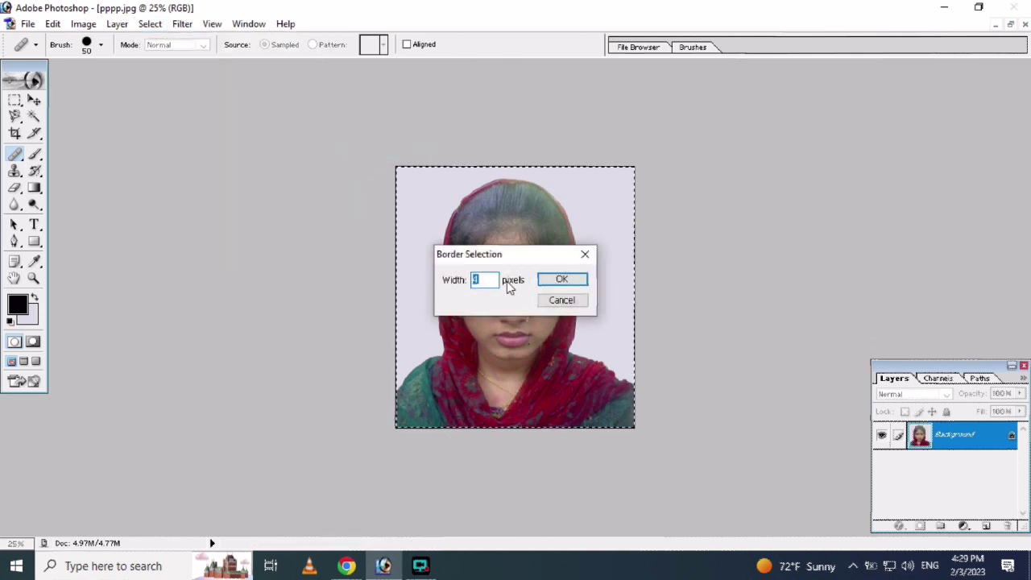
type("20")
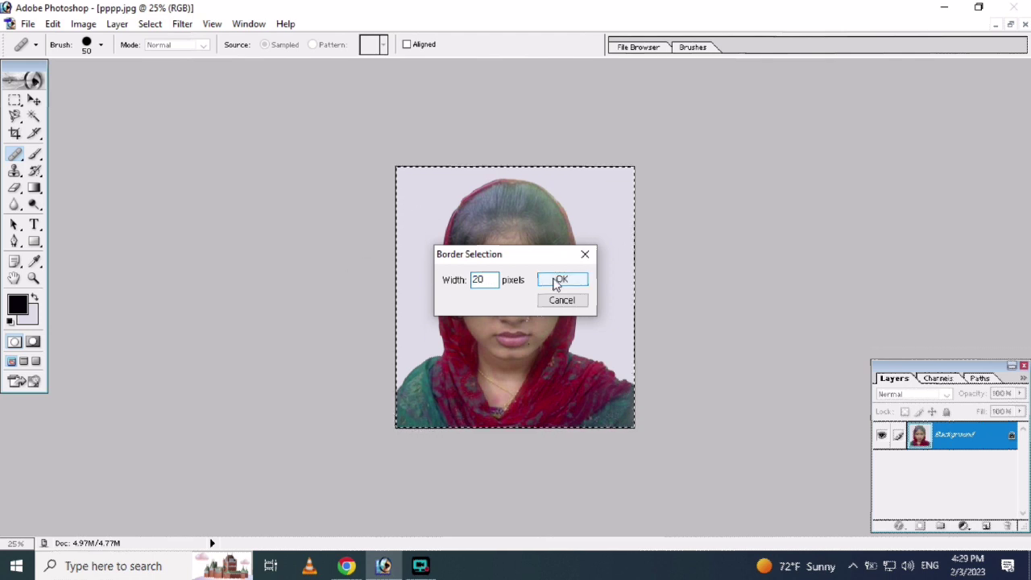
left_click(555, 282)
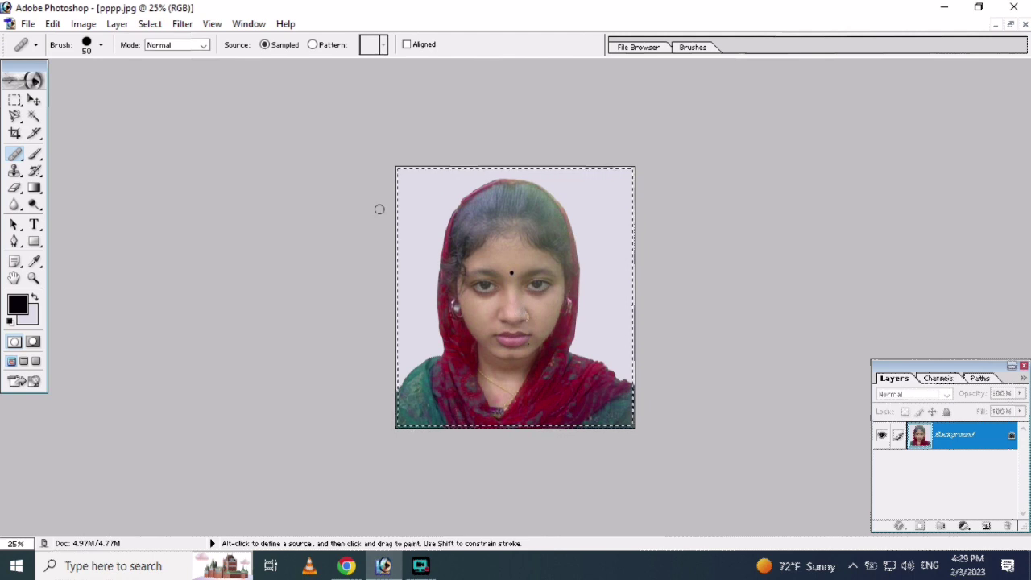
left_click(543, 333, "ctrl")
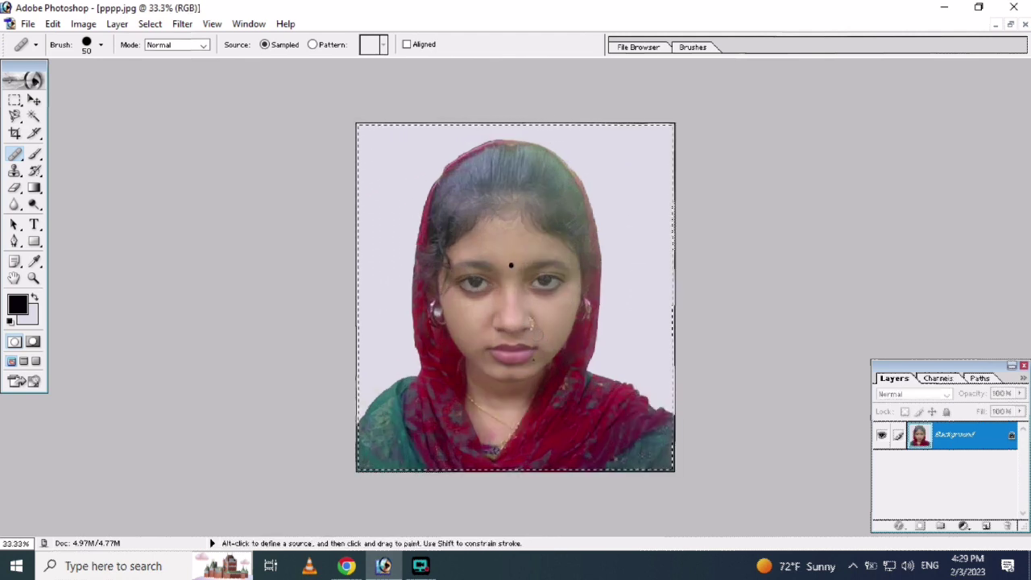
- Fill the border with near-white F4F4F9 and deselect
left_click(31, 320)
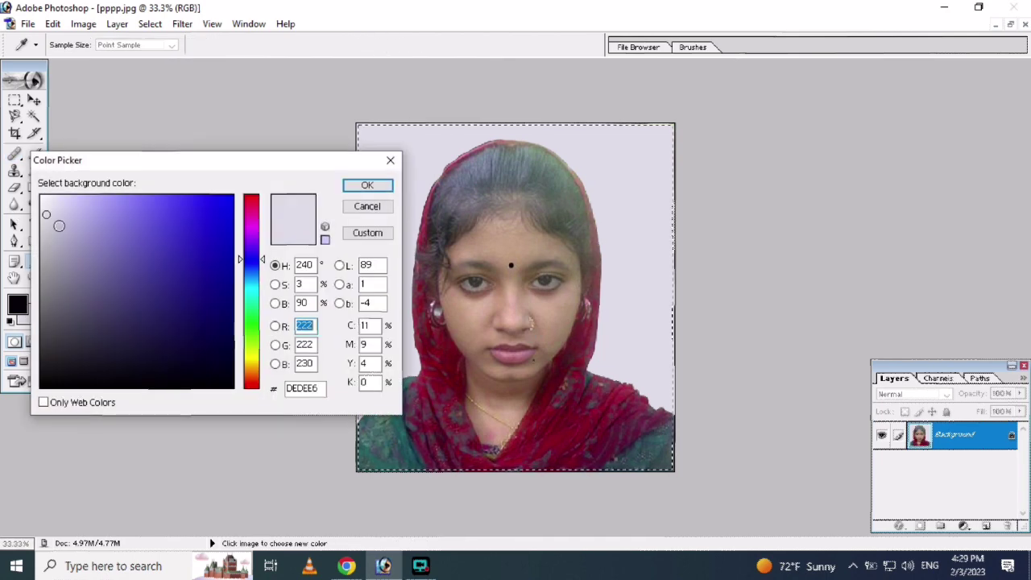
left_click(44, 200)
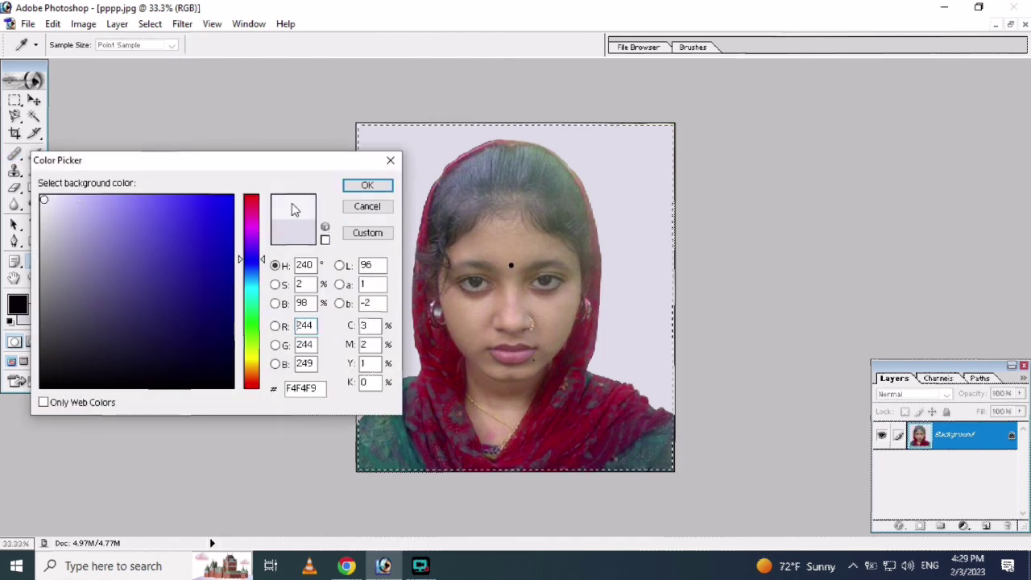
left_click(367, 187)
key("ctrl+Delete")
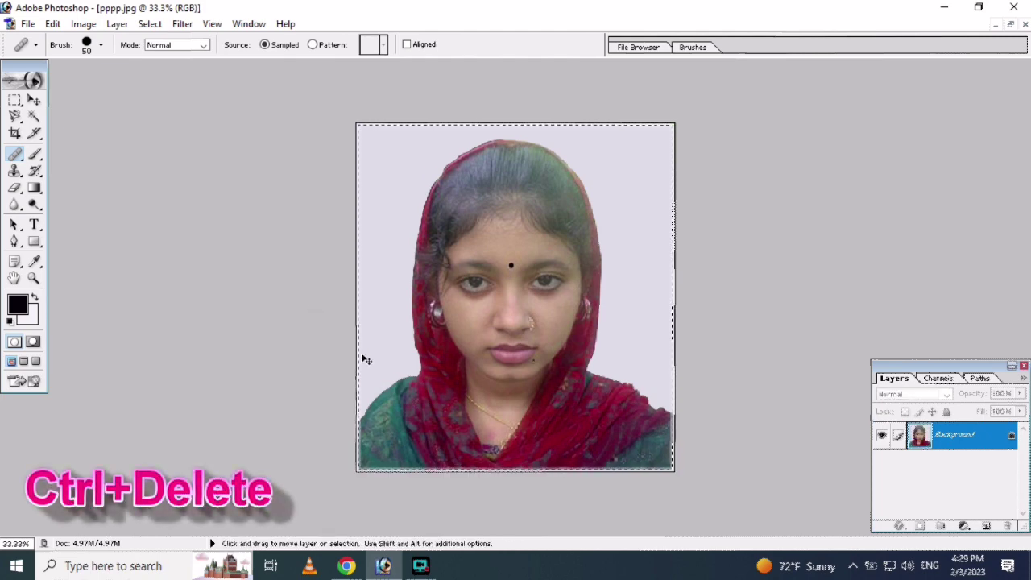
key("ctrl+d")
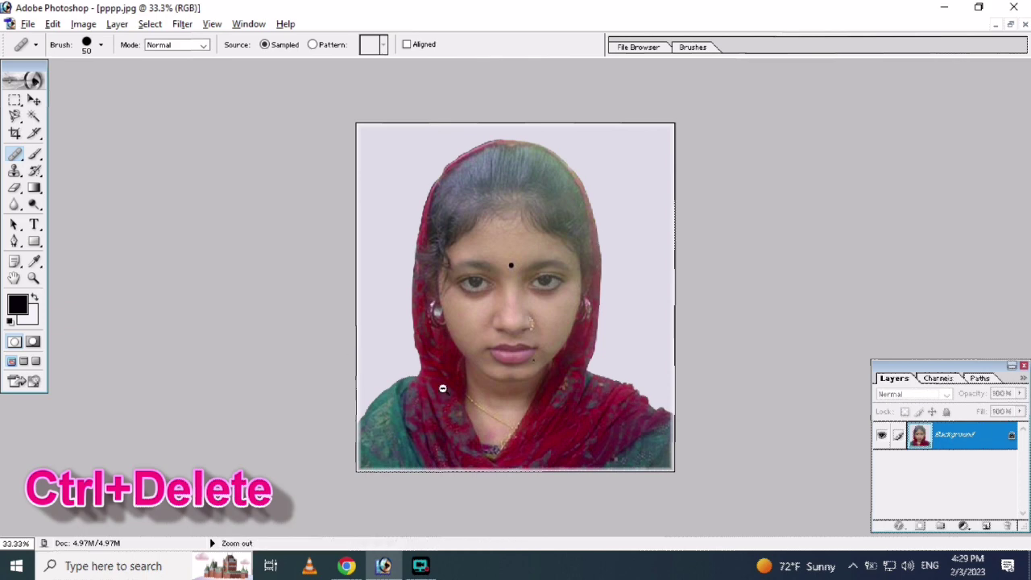
- Zoom out to view the whole bordered portrait
left_click(442, 388, "ctrl+alt")
left_click(432, 384, "ctrl+alt")
left_click(434, 377, "ctrl")
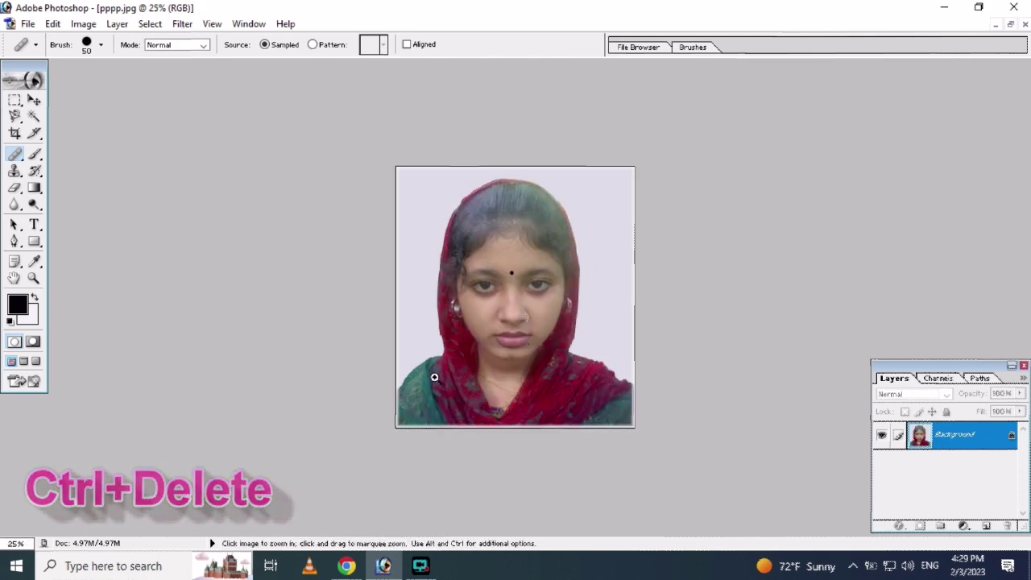
left_click(435, 377, "ctrl")
left_click(428, 373, "ctrl")
left_click(426, 373, "ctrl+alt")
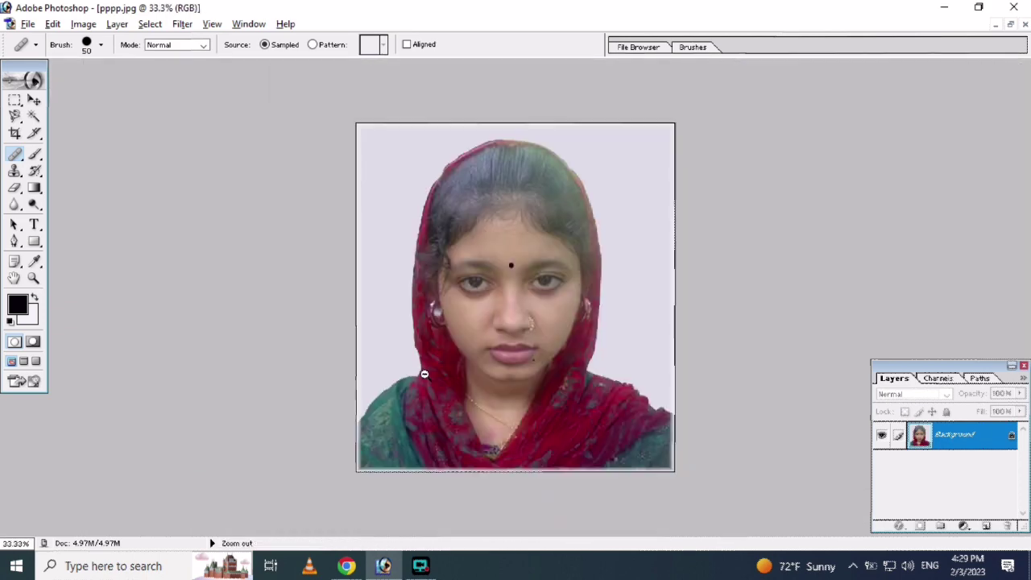
left_click(424, 374, "ctrl+alt")
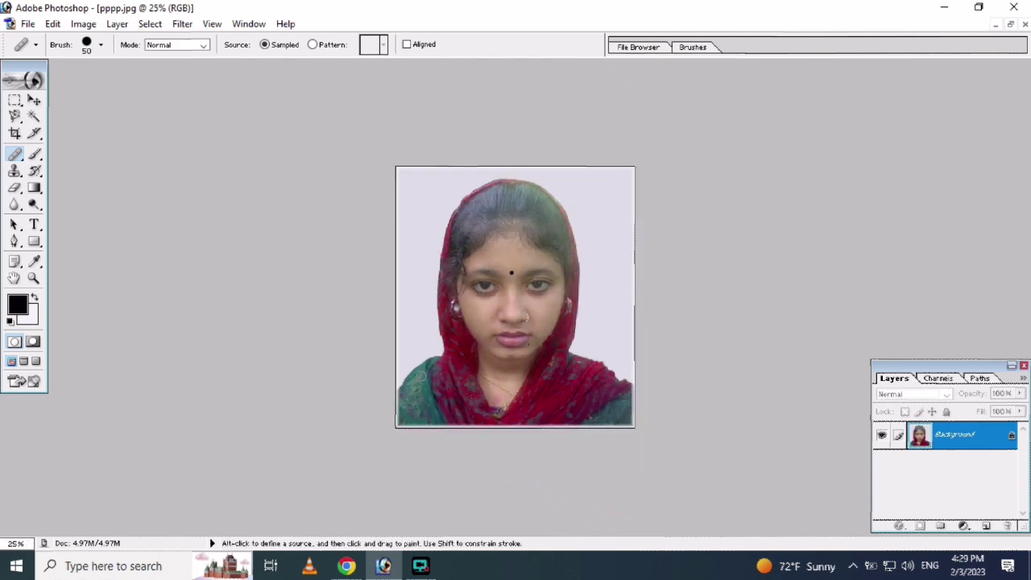
- Zoom in on the mole below the lip with the Healing Brush Tool selected
left_click(487, 303, "ctrl")
left_click(488, 306, "ctrl")
left_click(499, 333, "ctrl")
left_click(501, 337, "ctrl")
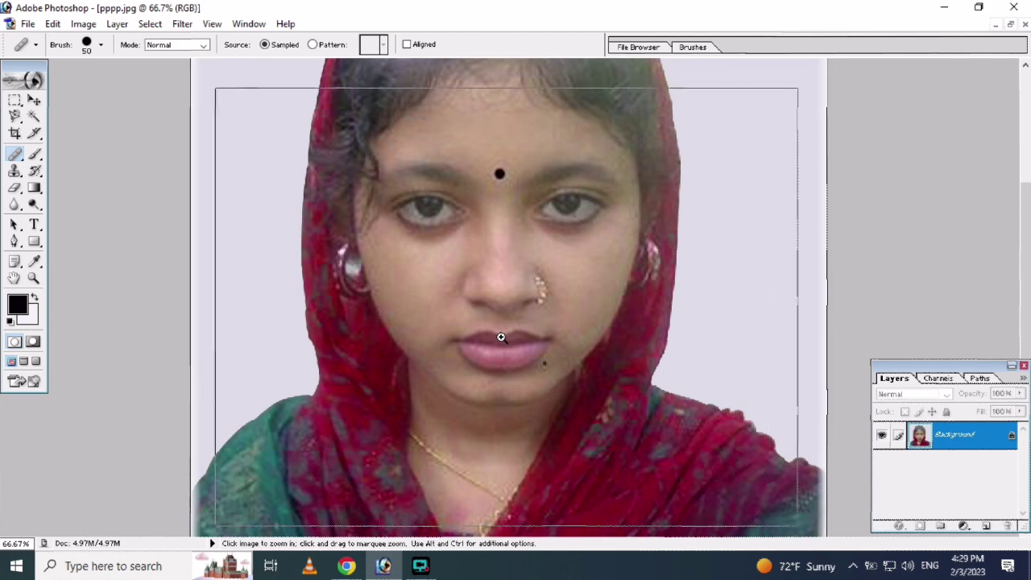
left_click_drag(559, 375, 520, 265)
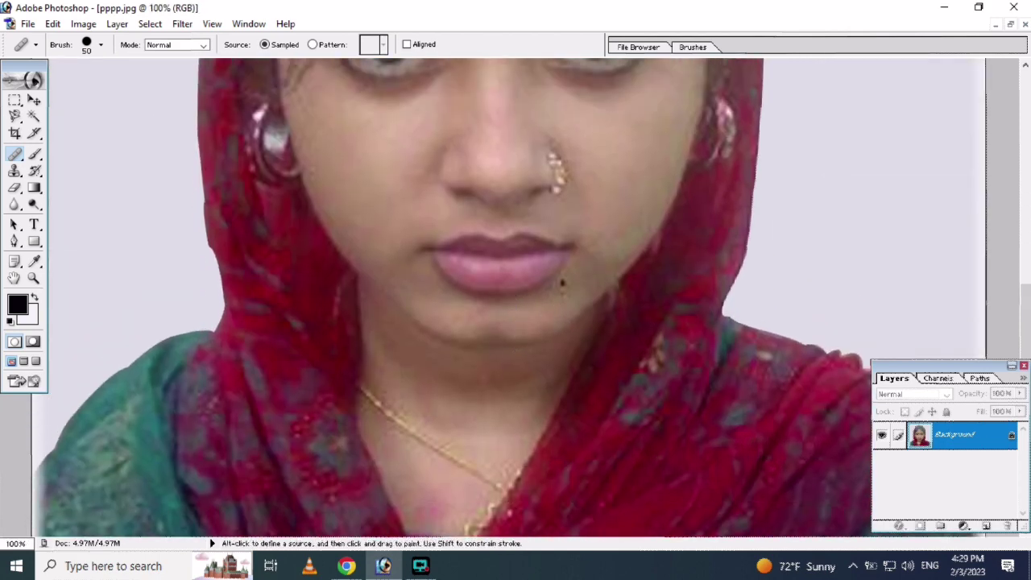
right_click(16, 151)
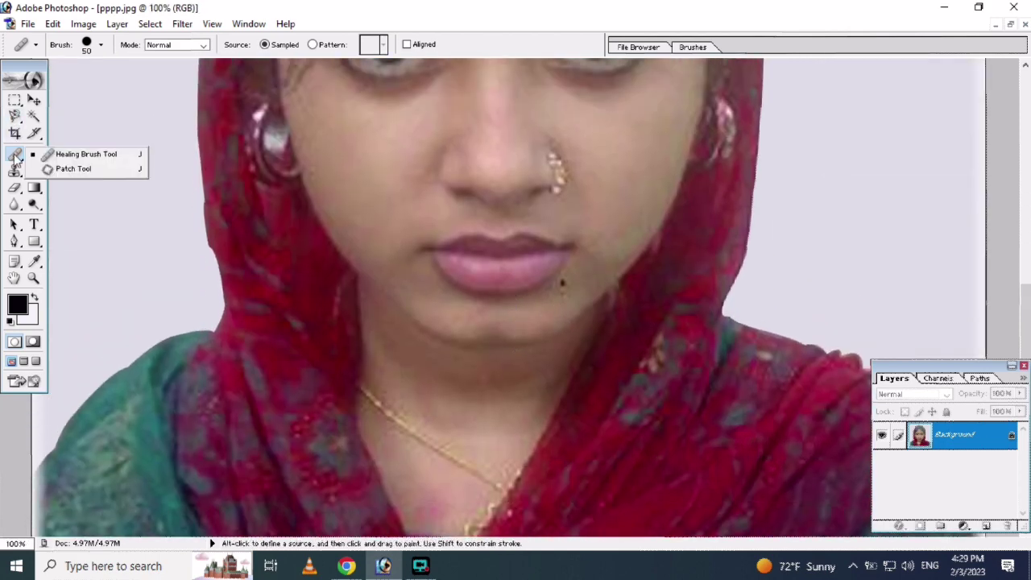
left_click(78, 160)
left_click(564, 327, "ctrl")
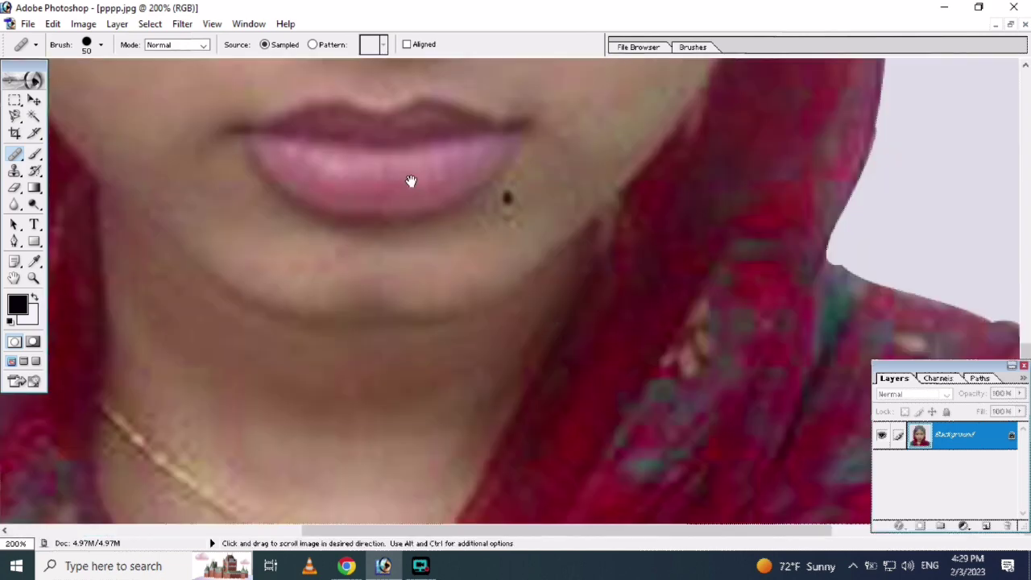
left_click_drag(410, 181, 360, 260)
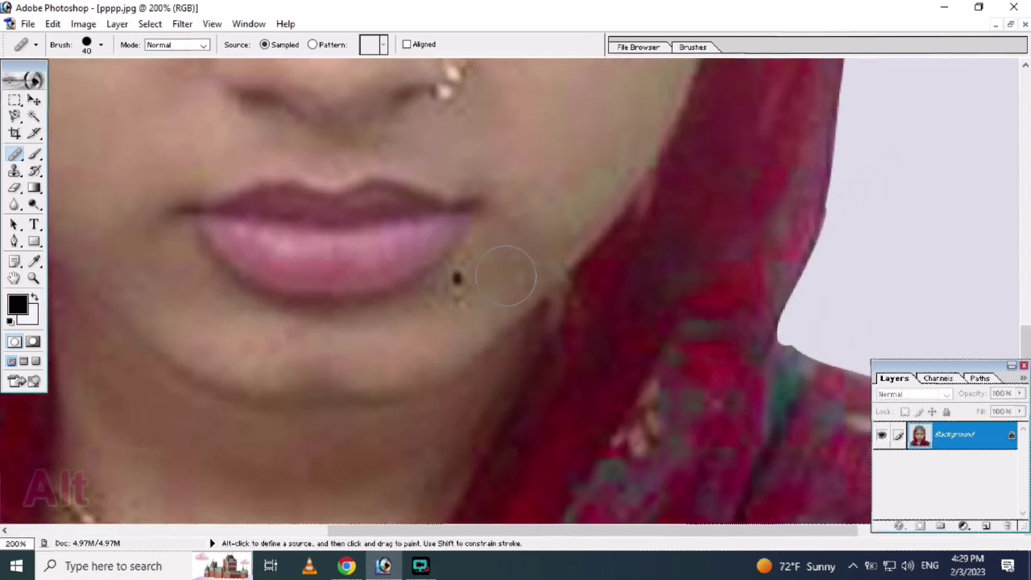
- Heal the mole below the lower lip by sampling nearby clean skin
left_click(456, 279)
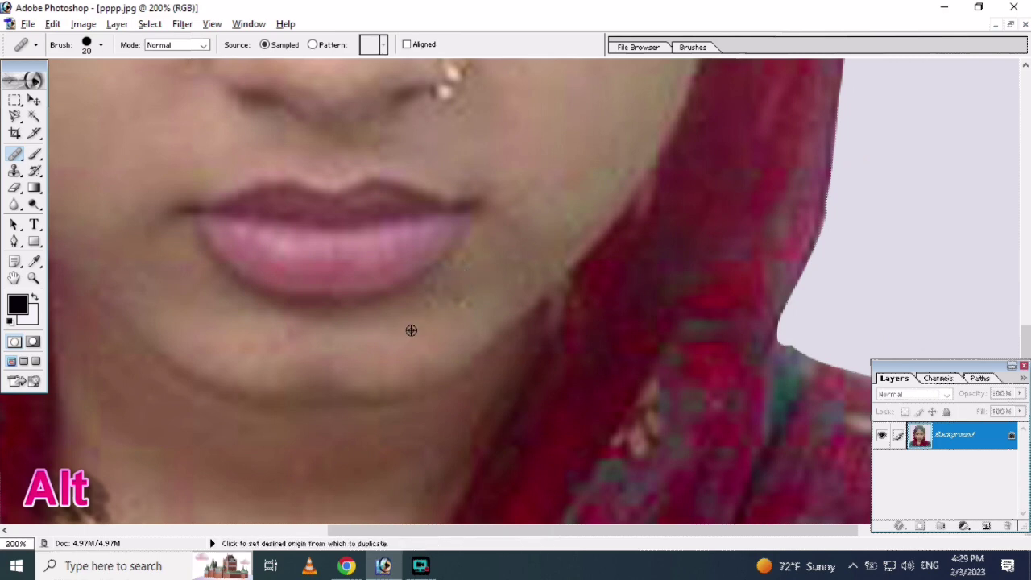
left_click(441, 305)
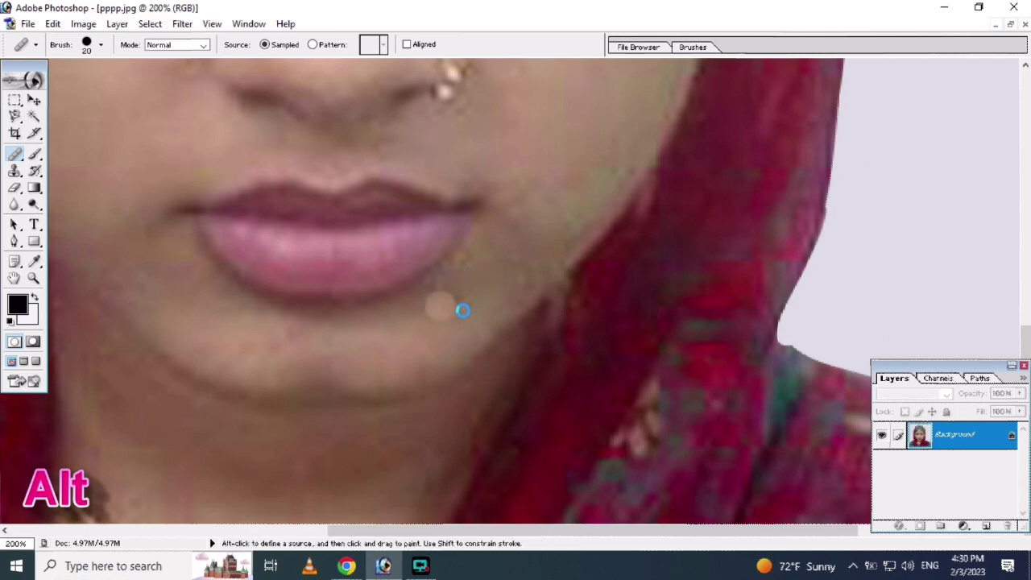
left_click(461, 306)
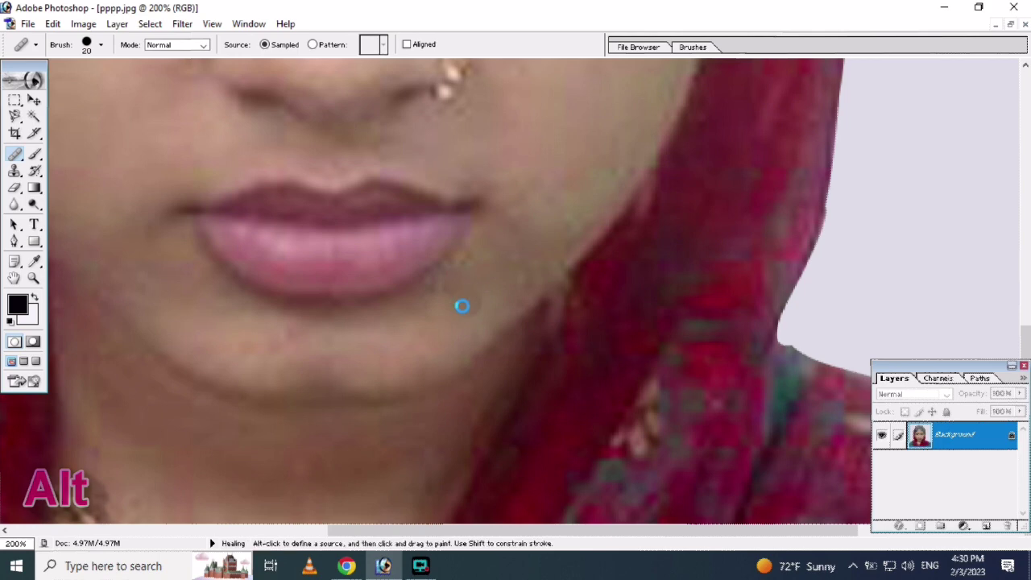
left_click(477, 283, "alt")
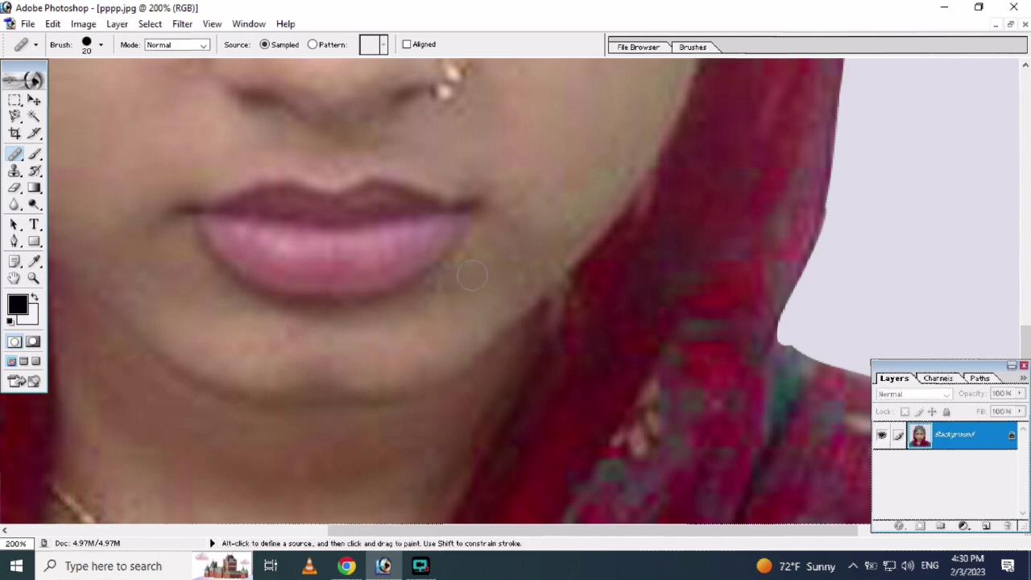
left_click(448, 274)
left_click(433, 291)
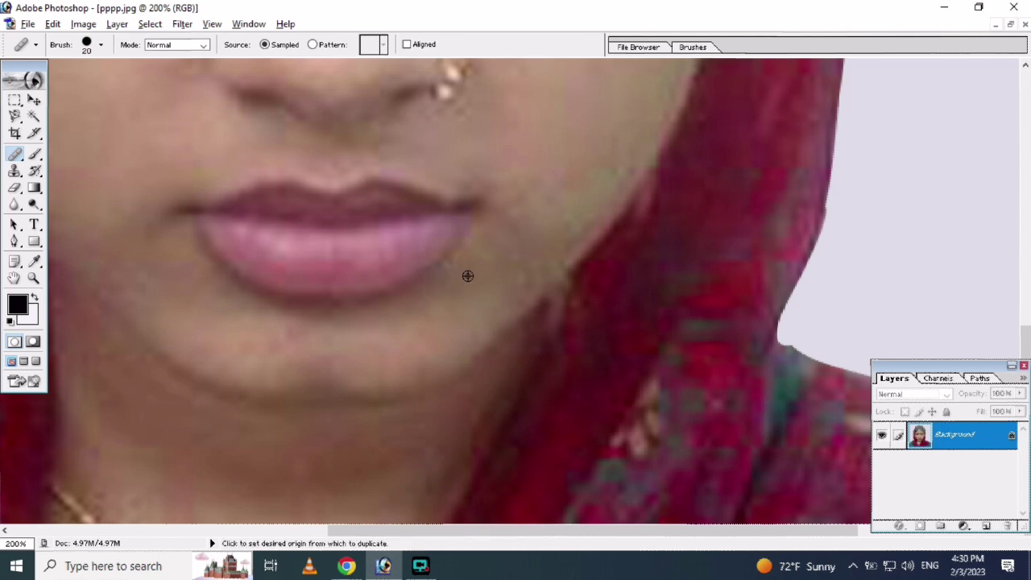
- Inspect the healed skin closely, then zoom out to the whole portrait
left_click(465, 272, "ctrl+alt")
left_click(465, 272, "ctrl+alt")
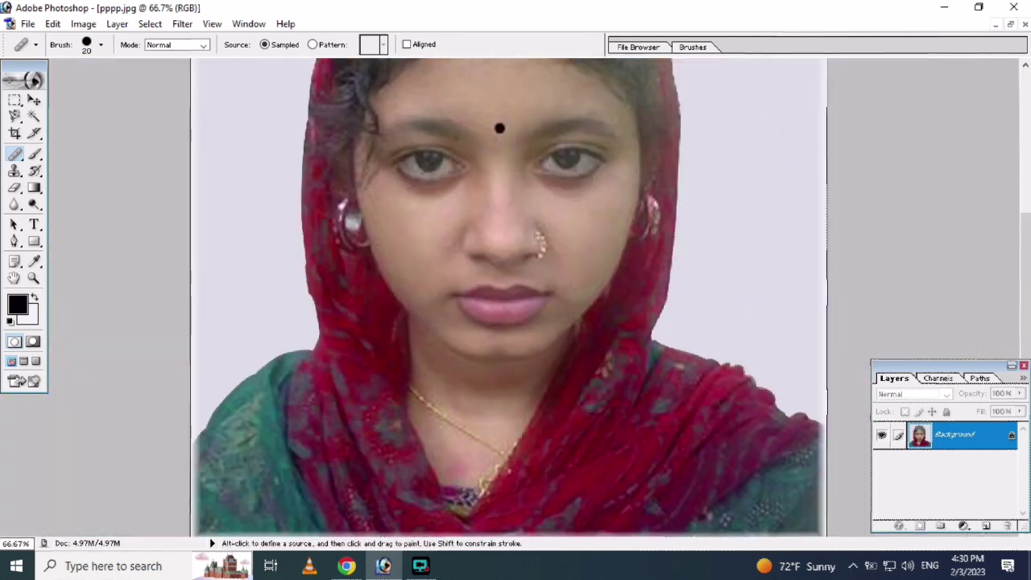
left_click(541, 293, "ctrl")
left_click(527, 283, "ctrl")
left_click_drag(408, 285, 450, 389)
mouse_move(344, 318)
left_mouse_down()
mouse_move(330, 225)
mouse_move(325, 266)
left_mouse_up()
left_click(340, 262, "ctrl+alt")
left_click(340, 262, "ctrl+alt")
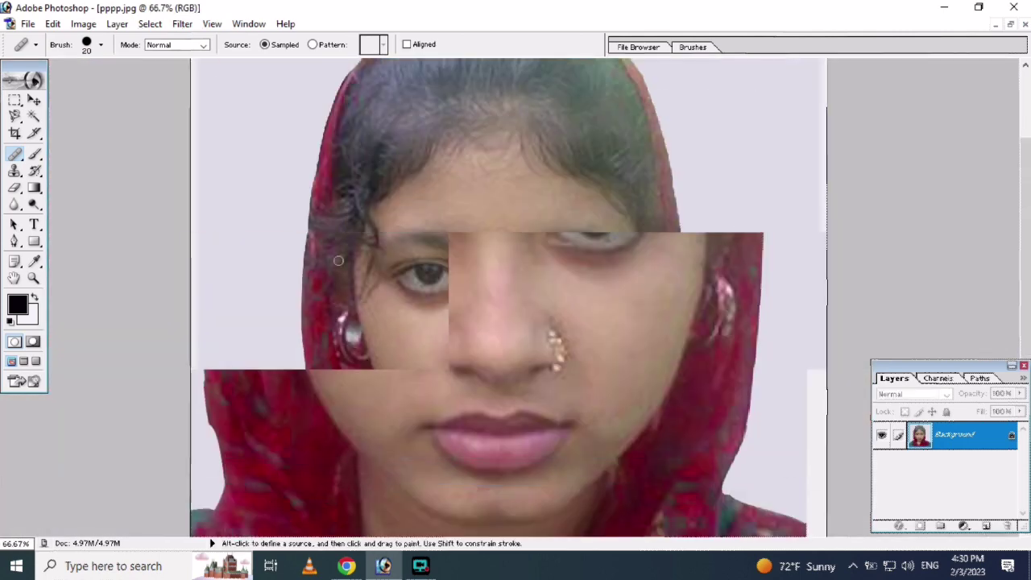
left_click(339, 256, "ctrl+alt")
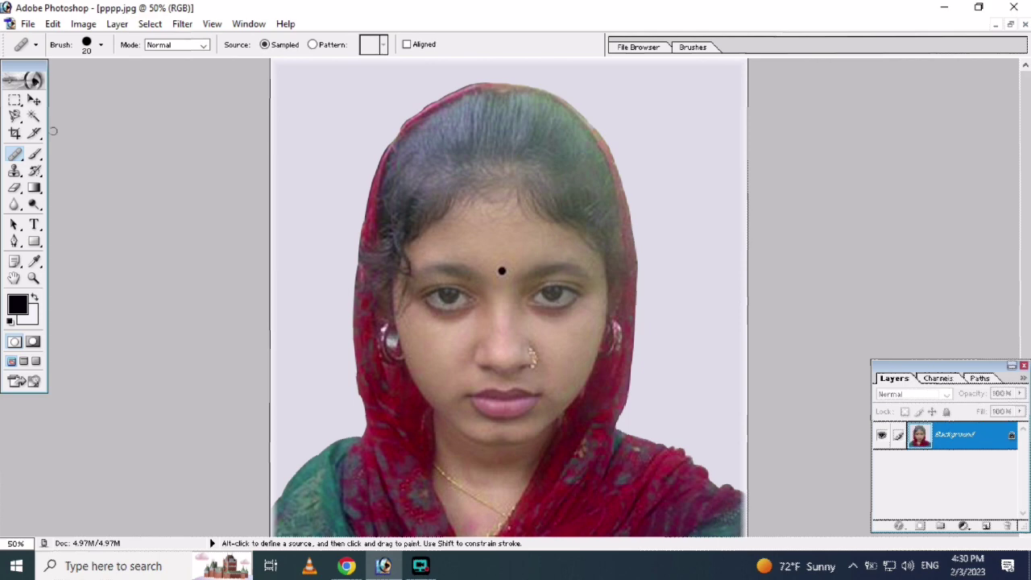
- Select the facial skin with the Magic Wand, undoing the spill onto the neck chain
left_click(35, 119)
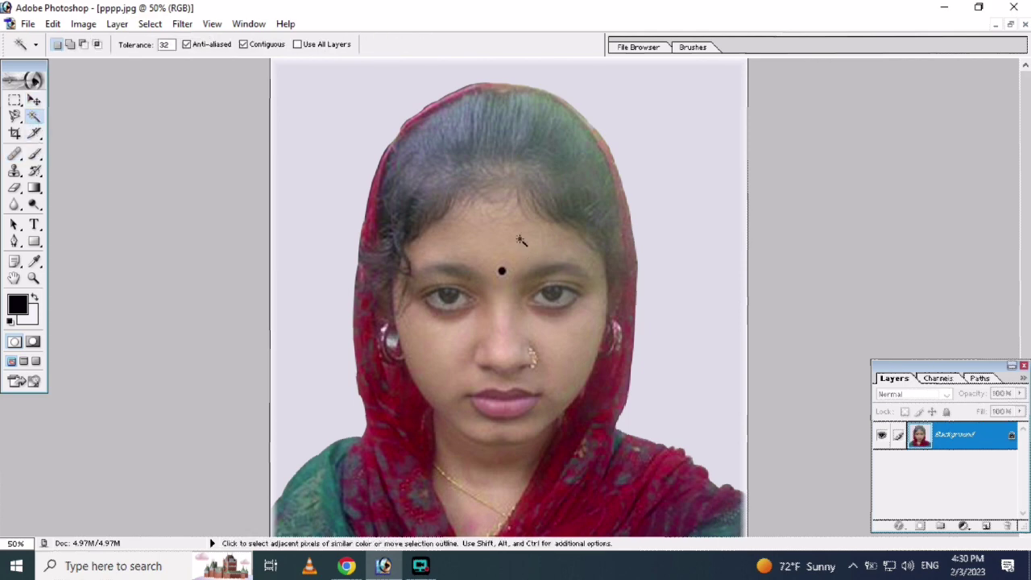
left_click(492, 226)
left_click(497, 297, "shift")
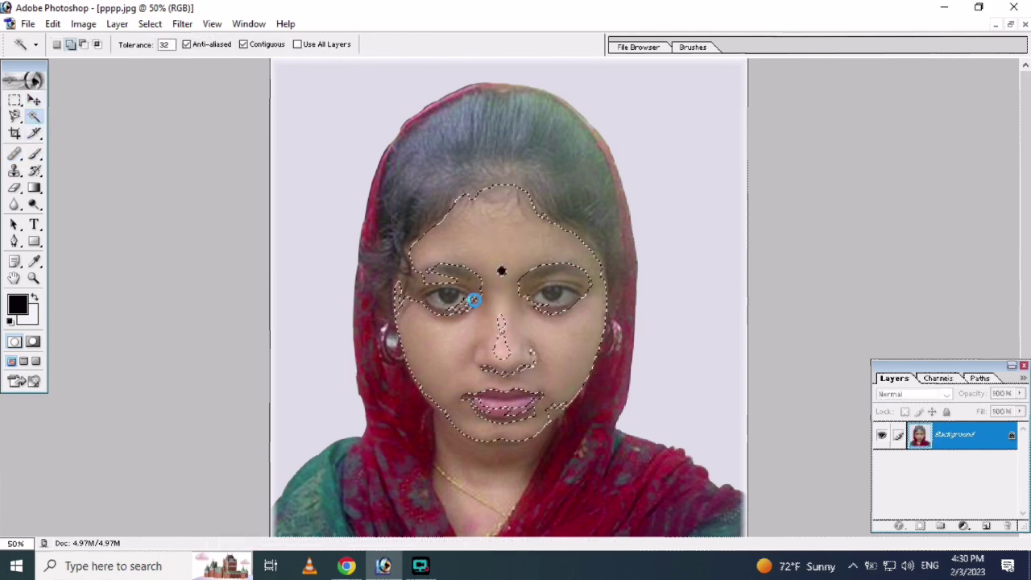
left_click(472, 297, "shift")
left_click(425, 319, "shift")
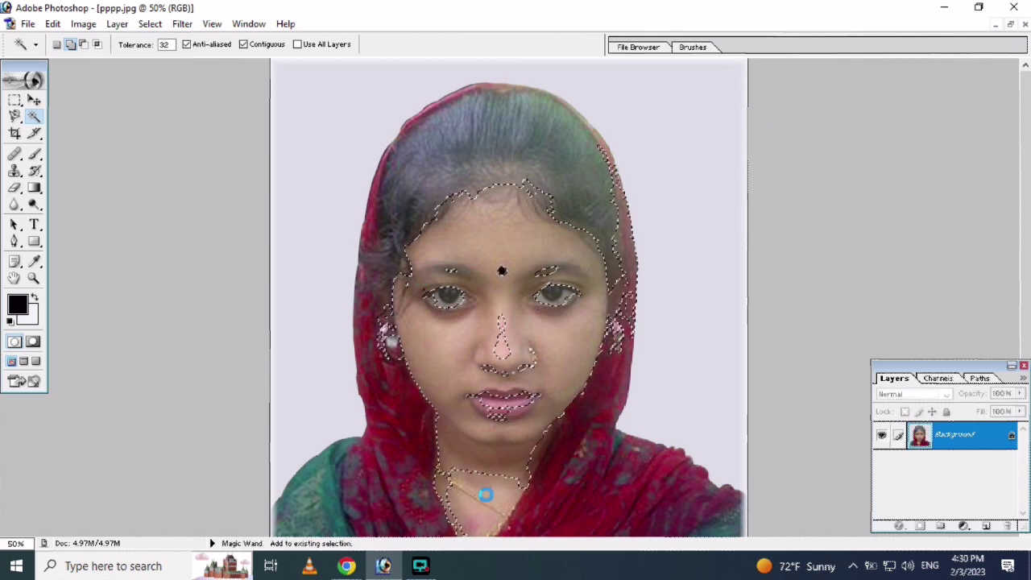
left_click(484, 493, "shift")
key("ctrl+z")
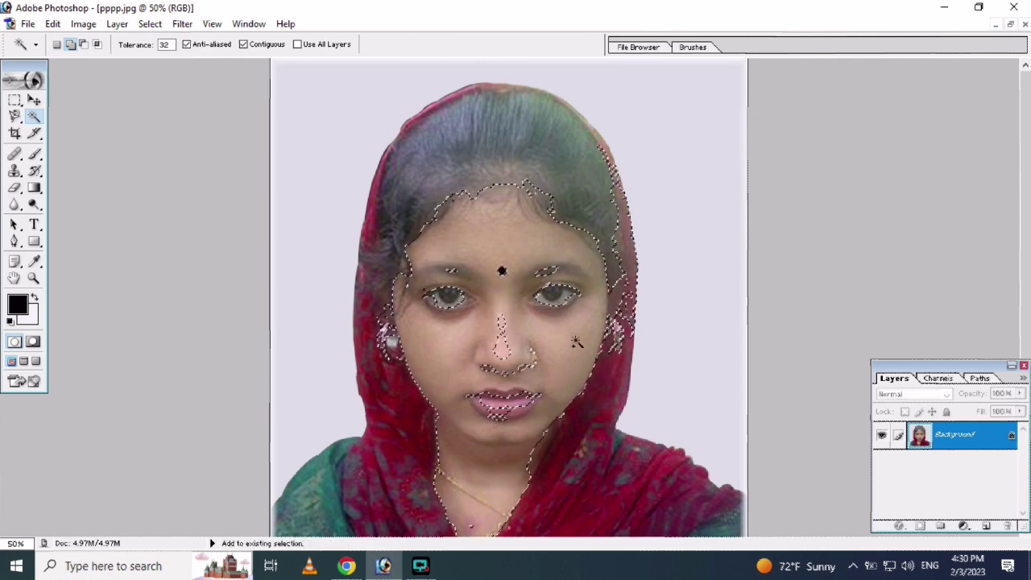
- Subtract the right scarf edge from the selection with the freehand Lasso
left_click_drag(14, 116, 60, 115)
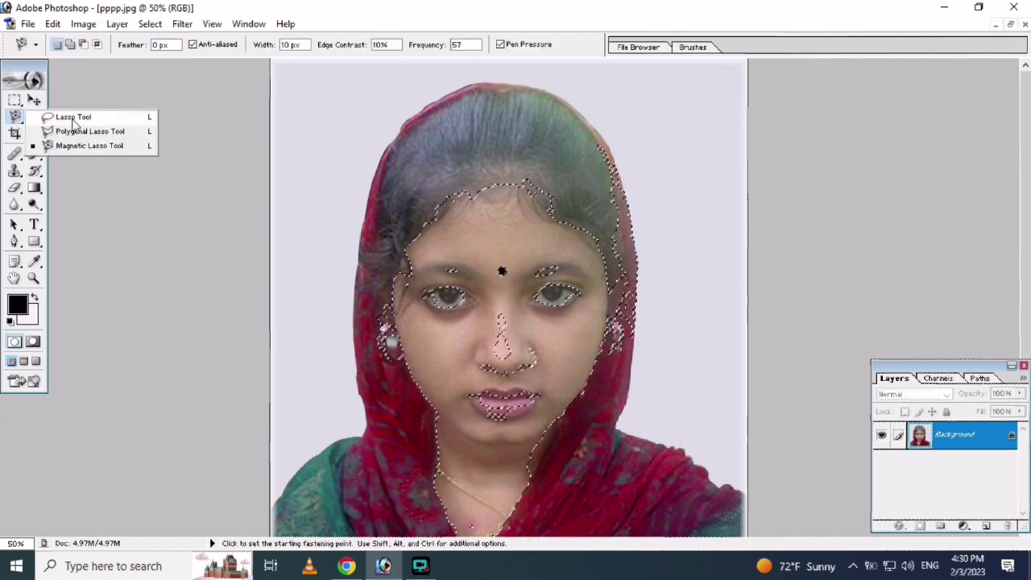
key("alt")
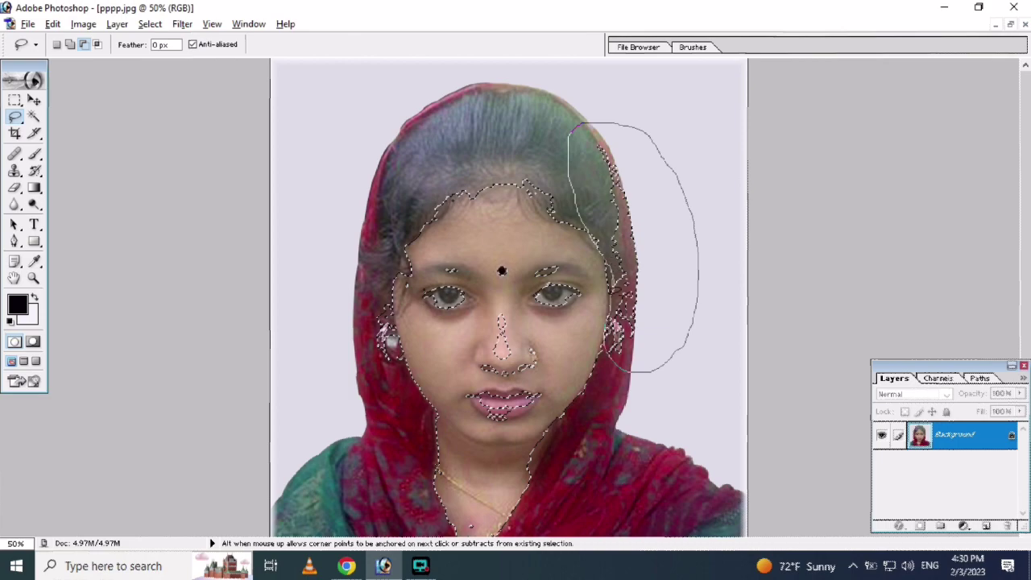
left_click_drag(606, 355, 594, 299)
scroll(435, 312, "down", 2)
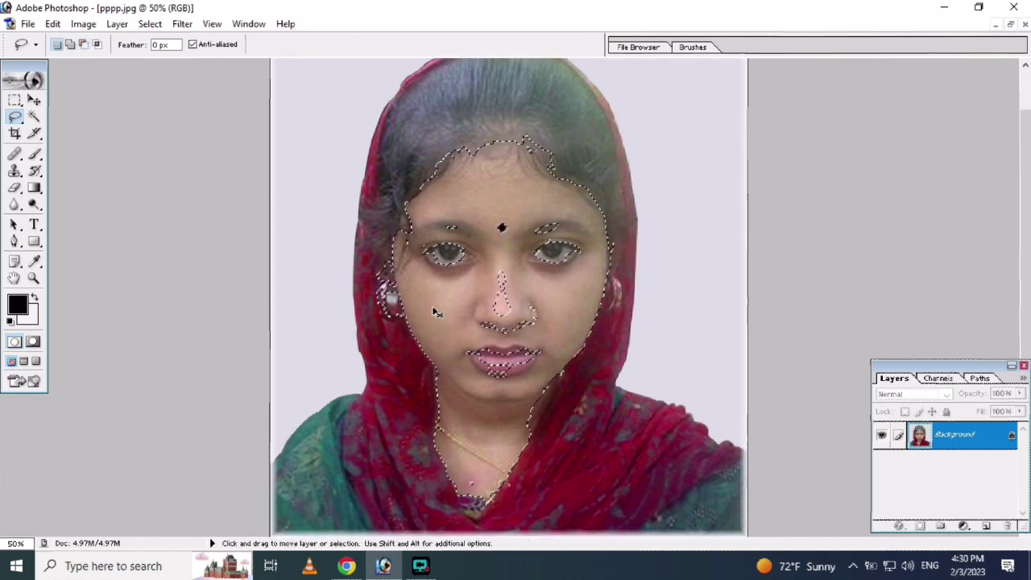
key("ctrl+plus")
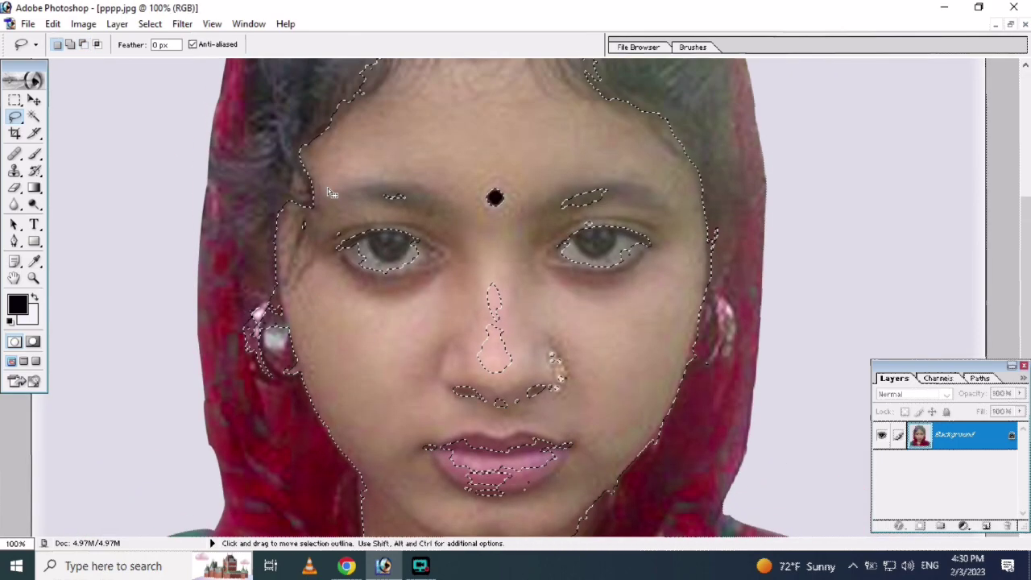
- Add the forehead and eye areas to the selection, undoing a stray lips loop
mouse_move(318, 181)
left_mouse_down()
mouse_move(364, 139)
mouse_move(322, 183)
left_mouse_up()
left_click_drag(532, 189, 536, 193)
left_click_drag(586, 299, 406, 455)
scroll(494, 208, "down", 5)
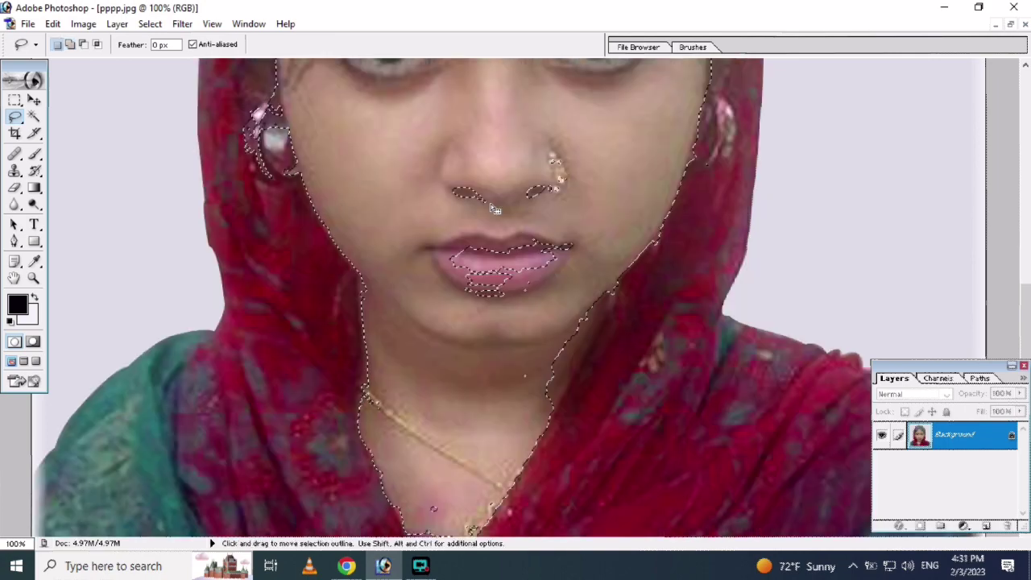
key("ctrl+z")
scroll(543, 244, "down", 2)
mouse_move(616, 193)
left_mouse_down()
mouse_move(534, 315)
mouse_move(539, 330)
left_mouse_up()
scroll(361, 382, "up", 2)
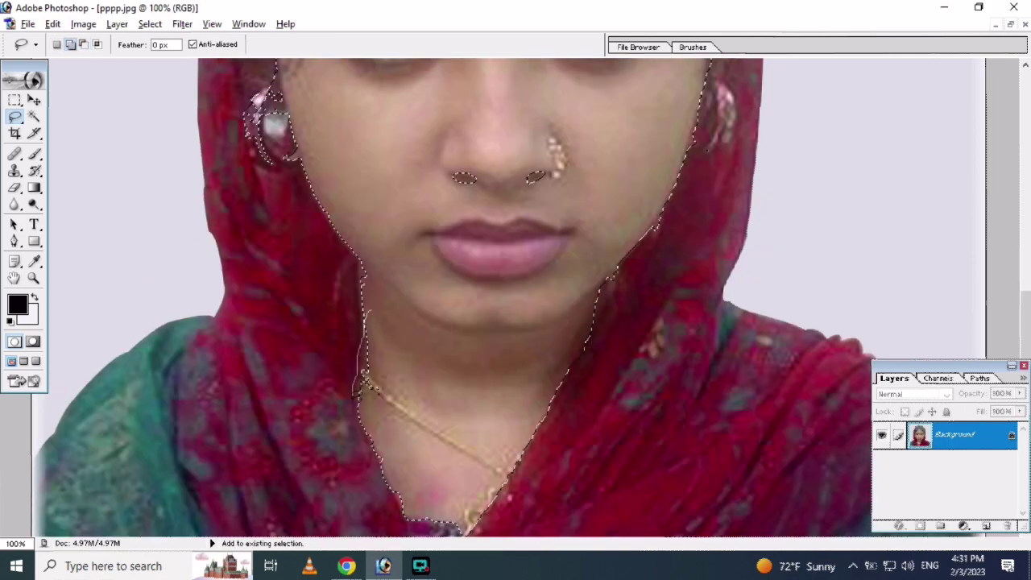
scroll(508, 328, "up", 2)
scroll(507, 329, "up", 2)
key("ctrl+minus")
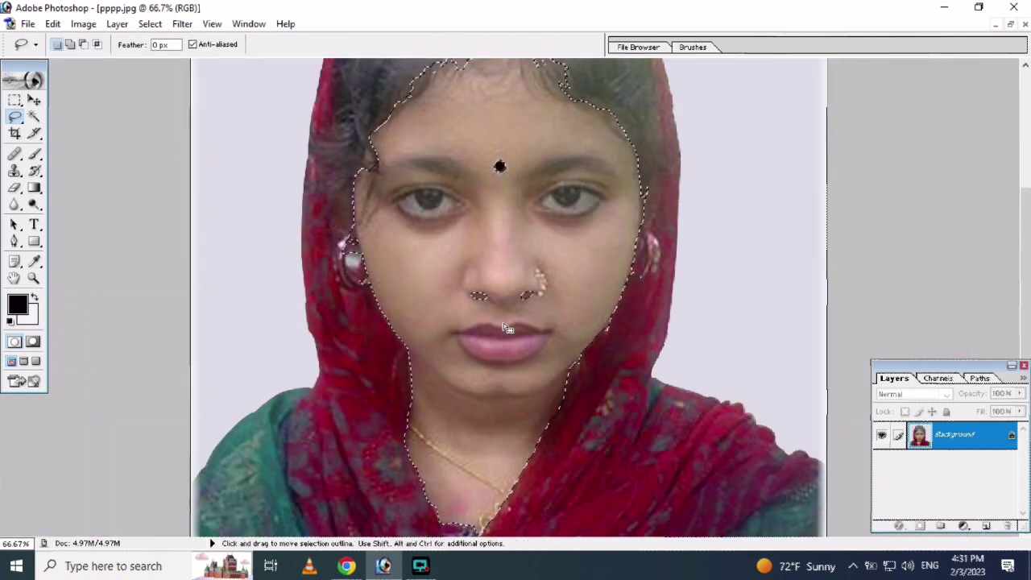
key("ctrl+minus")
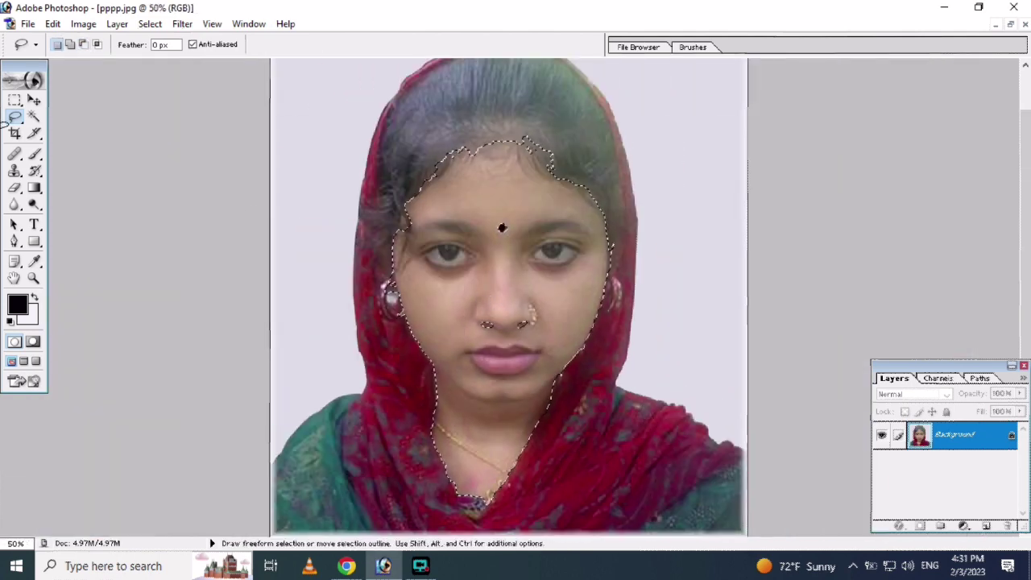
- With the Magnetic Lasso, zoom in and cut the left eye out of the selection
left_click(15, 118)
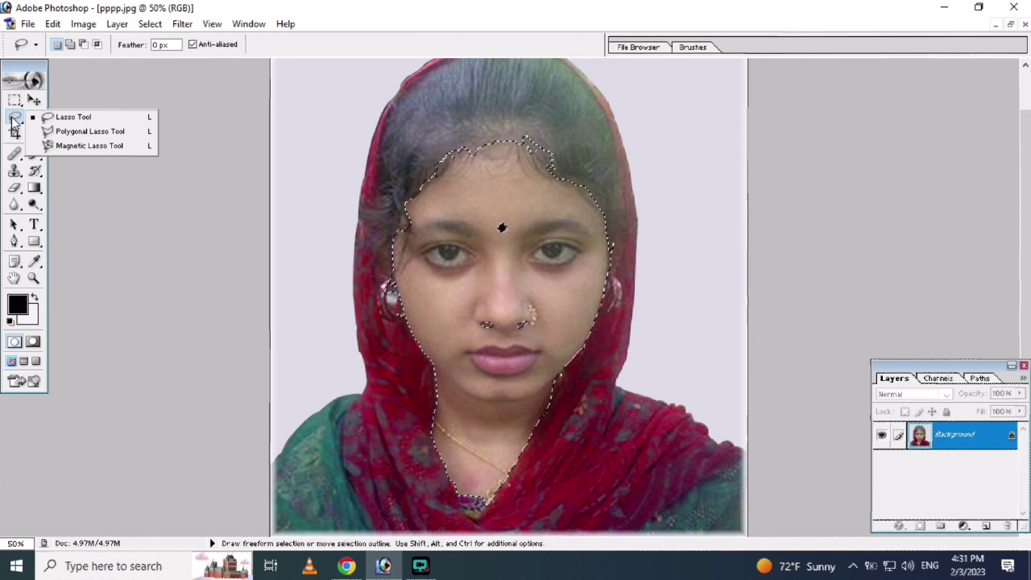
left_click(71, 146)
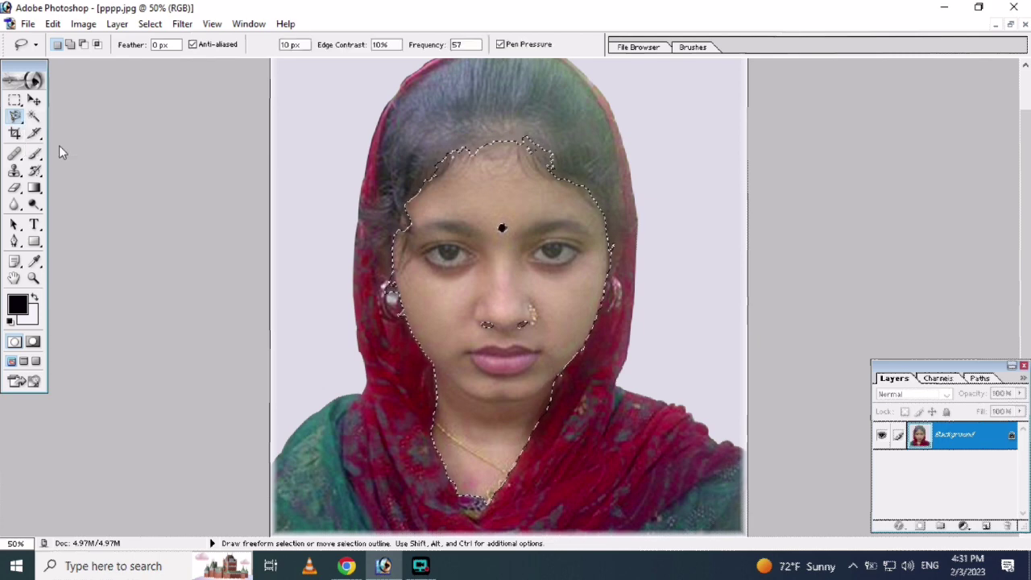
left_click(451, 349)
left_click(431, 341)
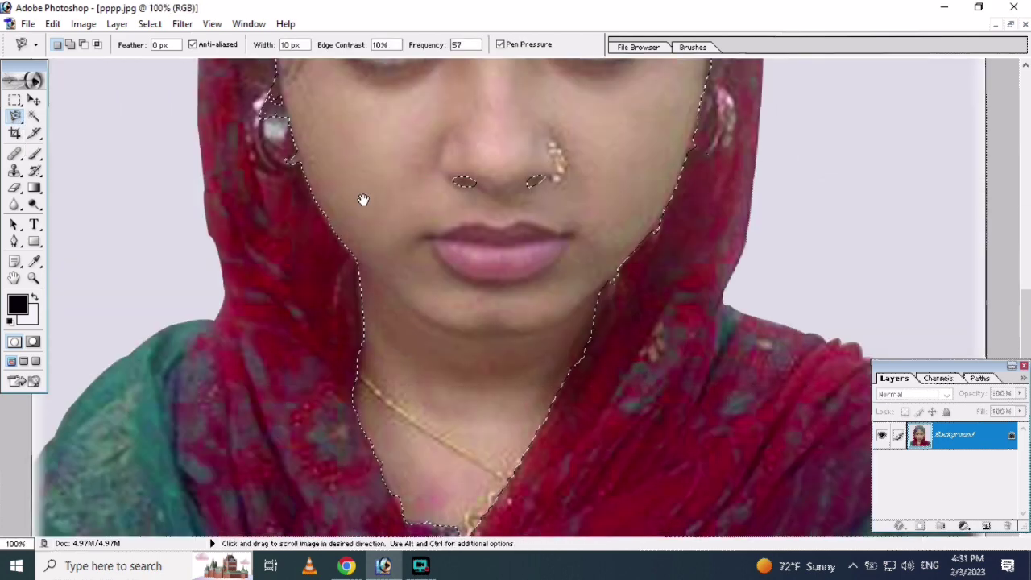
key("ctrl+minus")
key("ctrl+plus")
key("ctrl+plus")
left_click_drag(341, 231, 249, 347)
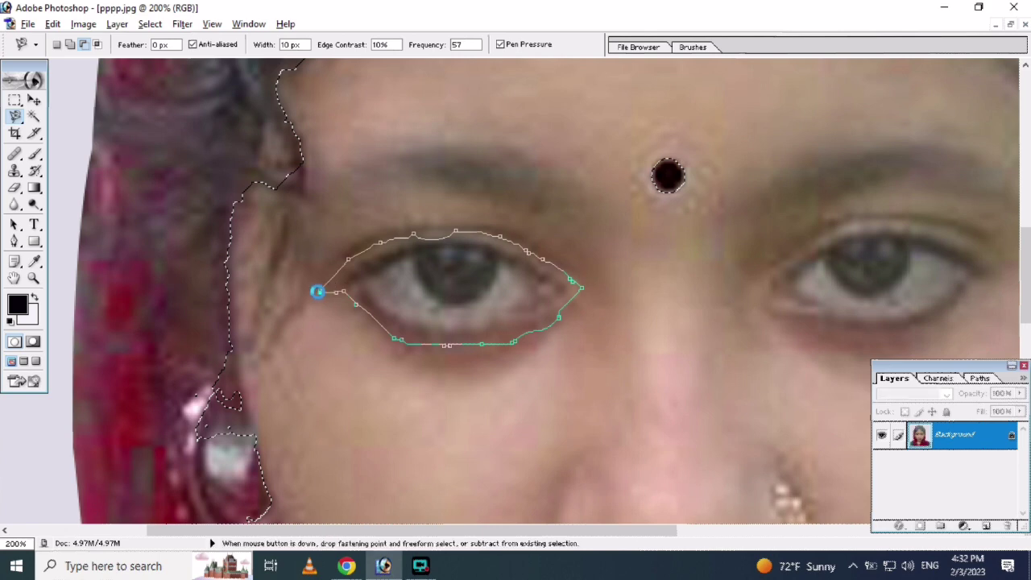
left_click(317, 291)
- Cut both eyebrows and the right eye out of the face selection
left_click_drag(333, 231, 317, 285)
left_click(283, 282)
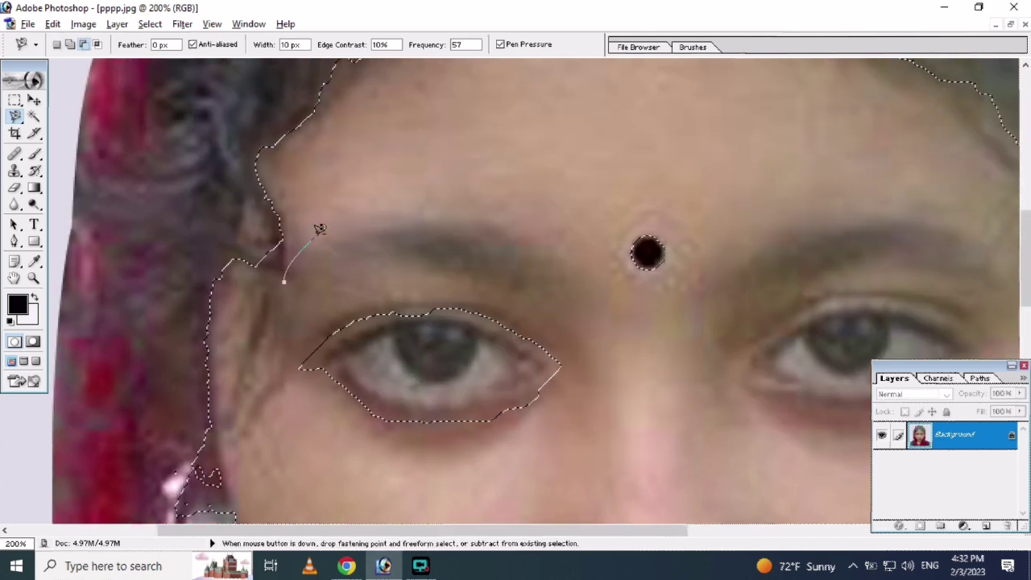
left_click(292, 280)
left_click(454, 254)
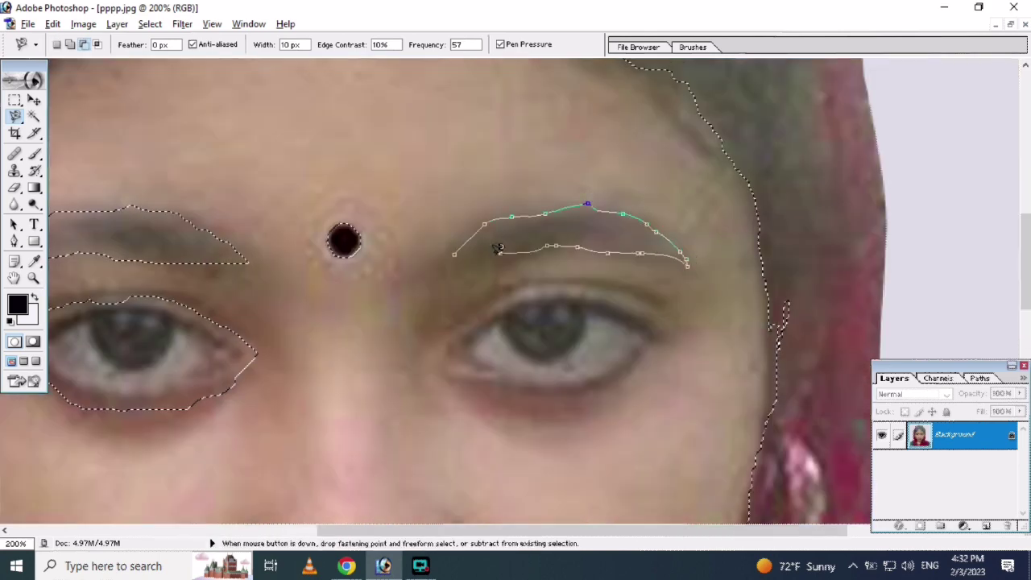
left_click(497, 249)
left_click(400, 265)
left_click(398, 261)
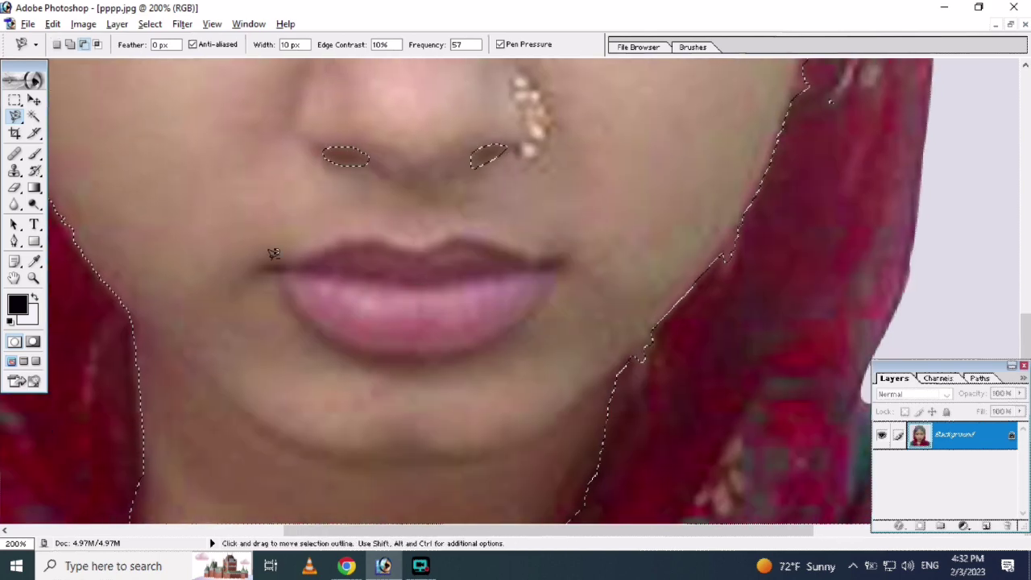
- Trace around the lips to exclude them, then zoom out to check the selection
left_click(257, 270)
left_click_drag(505, 342, 518, 215)
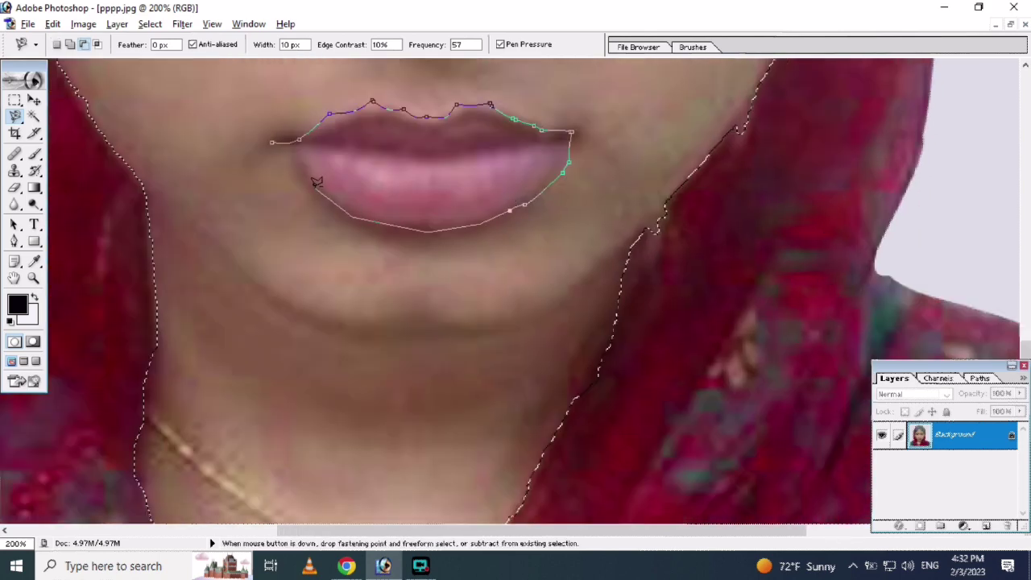
left_click(273, 138)
left_click(394, 159, "alt")
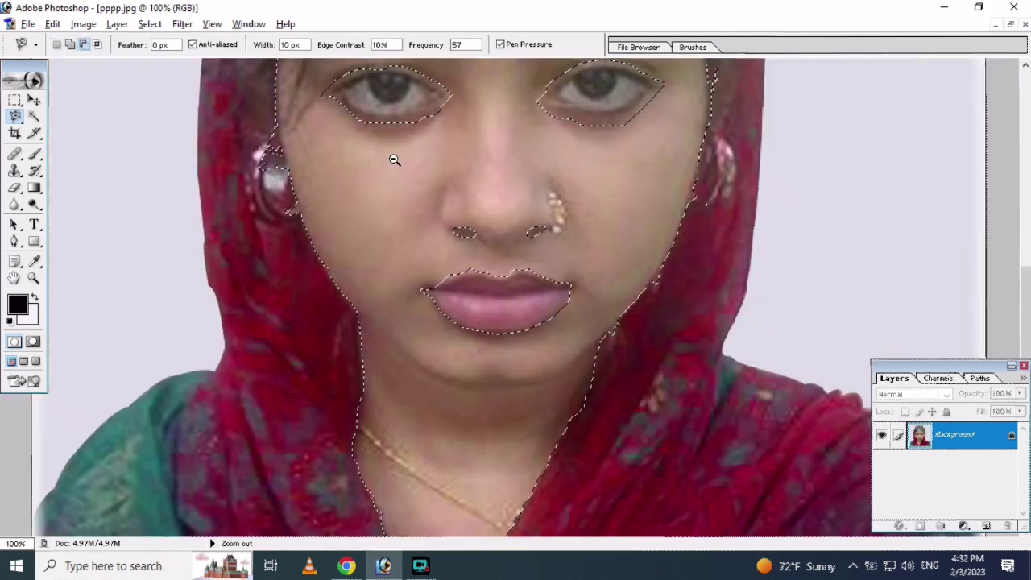
left_click(395, 160, "alt")
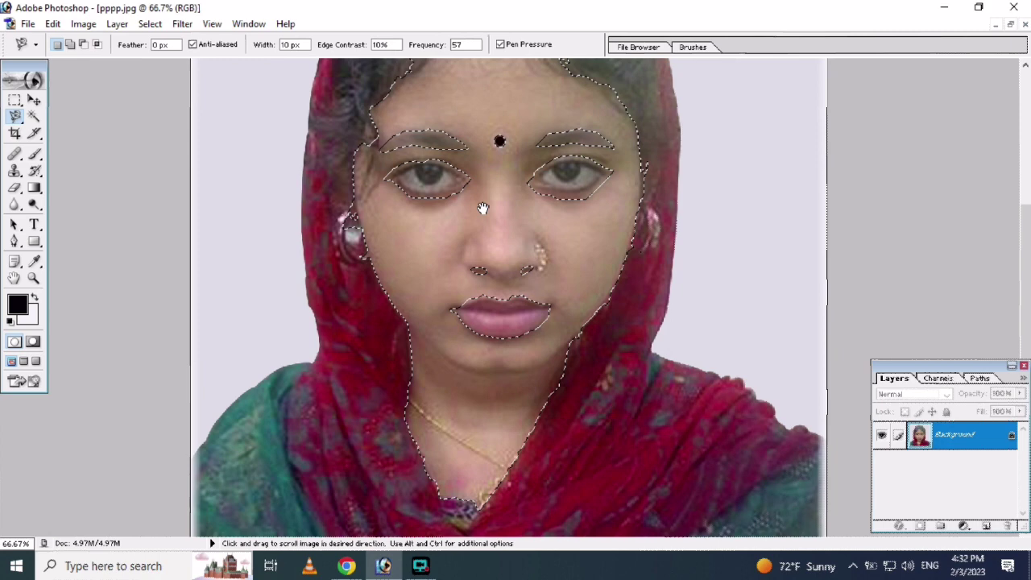
left_click_drag(484, 202, 481, 237)
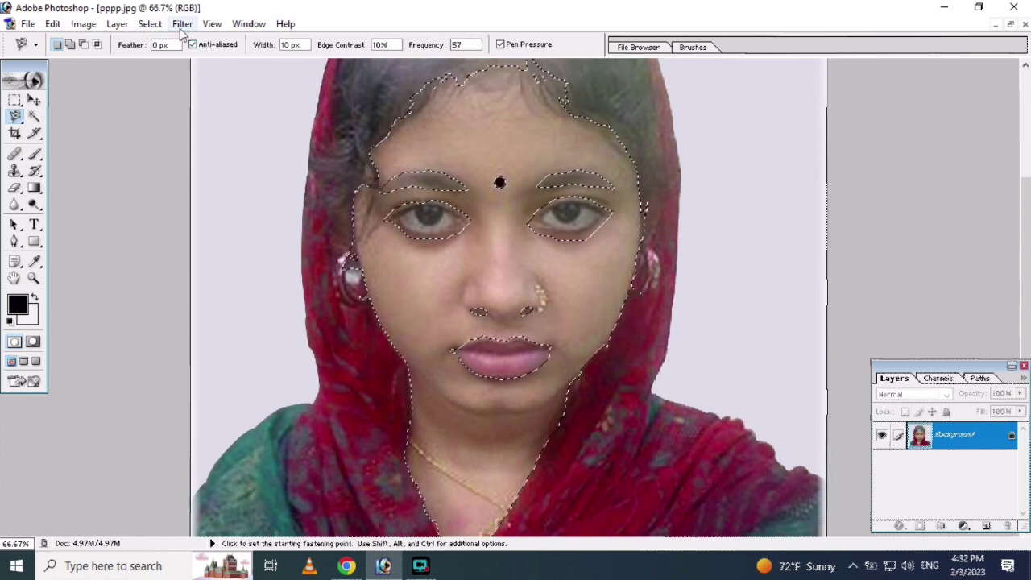
- Apply Filter > Noise > JPEG Clean Up at Smoothness 41 to the skin, then deselect
left_click_drag(368, 172, 497, 277)
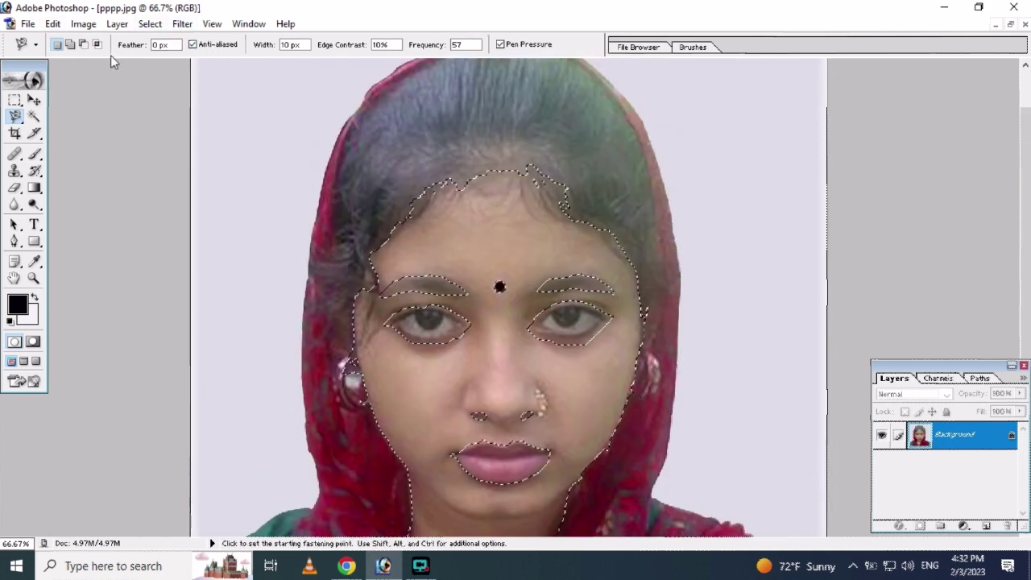
key("alt+t")
key("n")
key("j")
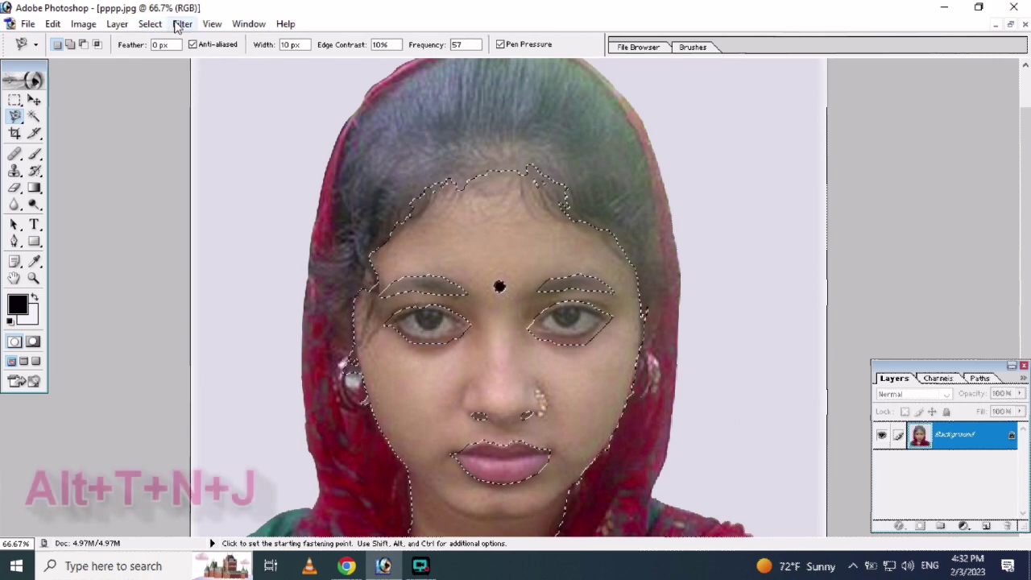
left_click(180, 24)
mouse_move(205, 186)
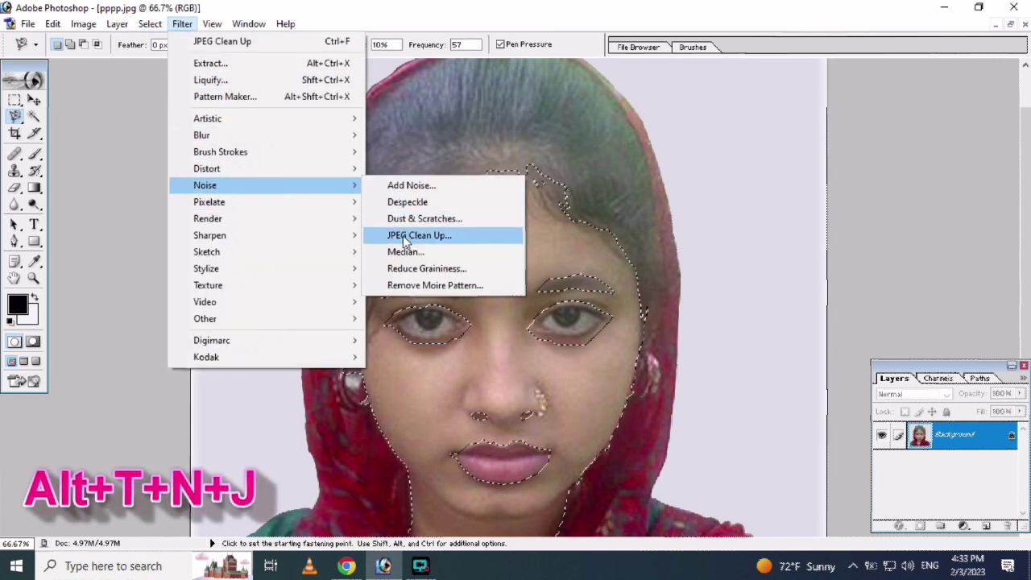
left_click(400, 236)
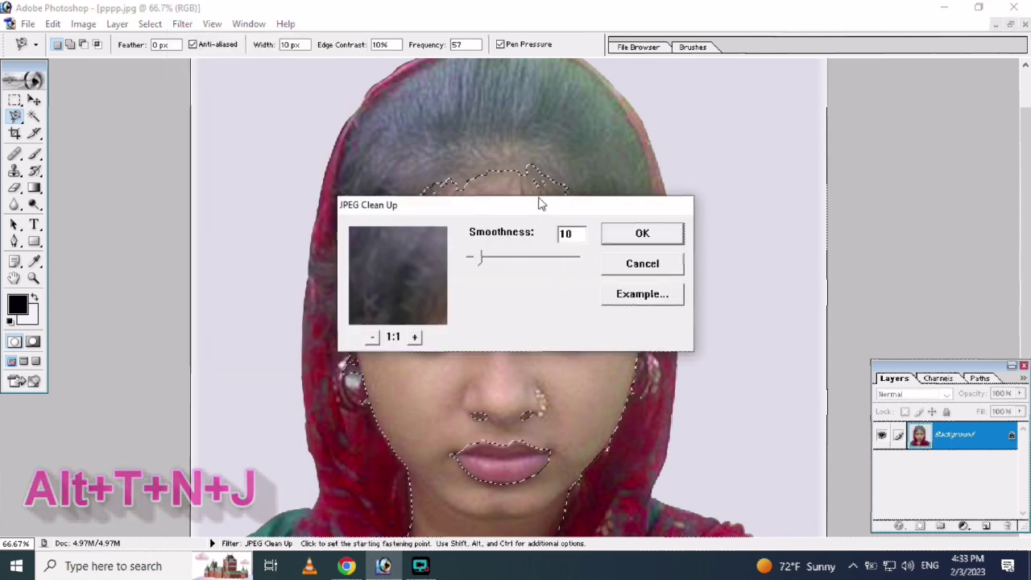
left_click_drag(540, 220, 223, 148)
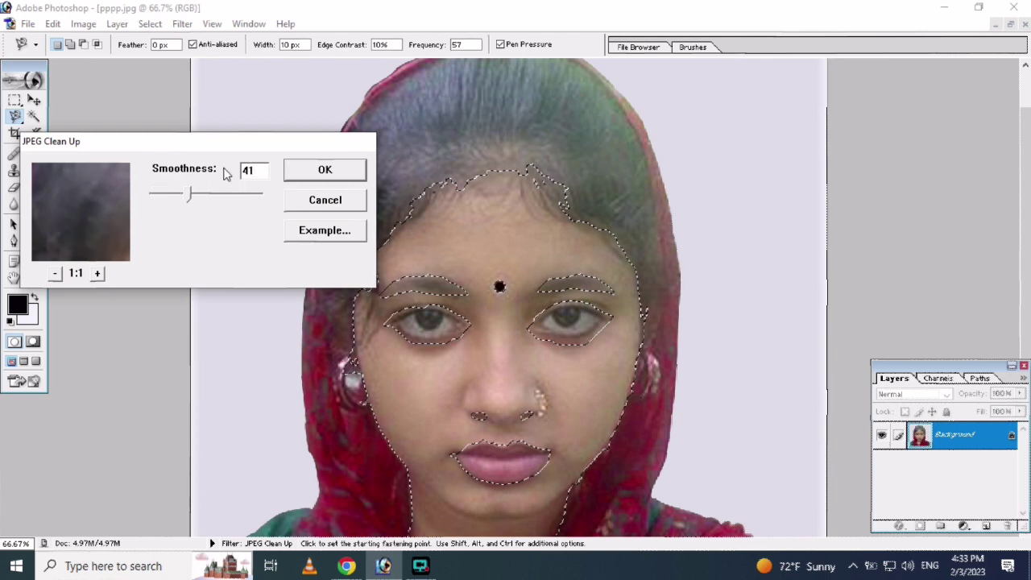
left_click(325, 171)
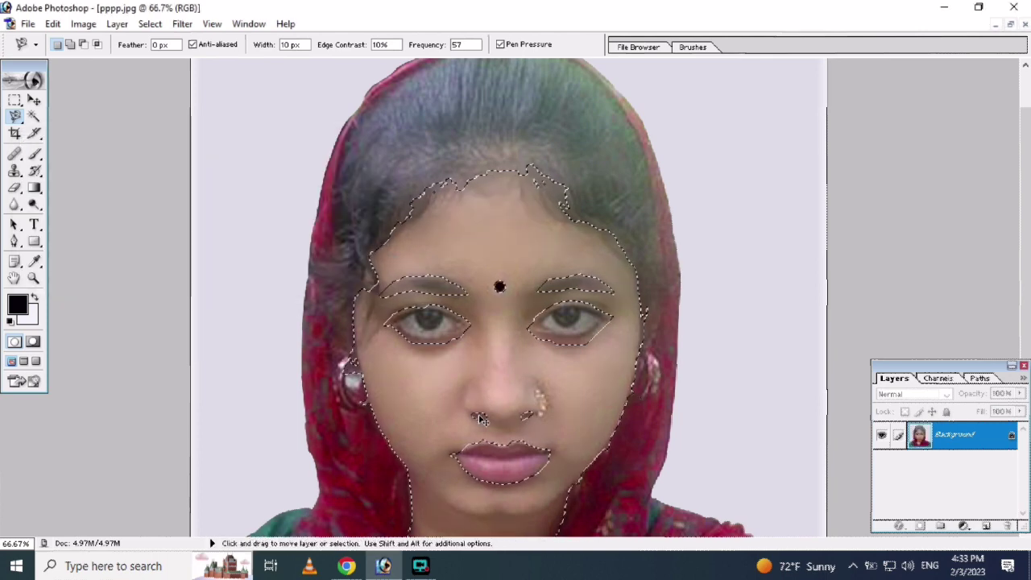
key("ctrl+d")
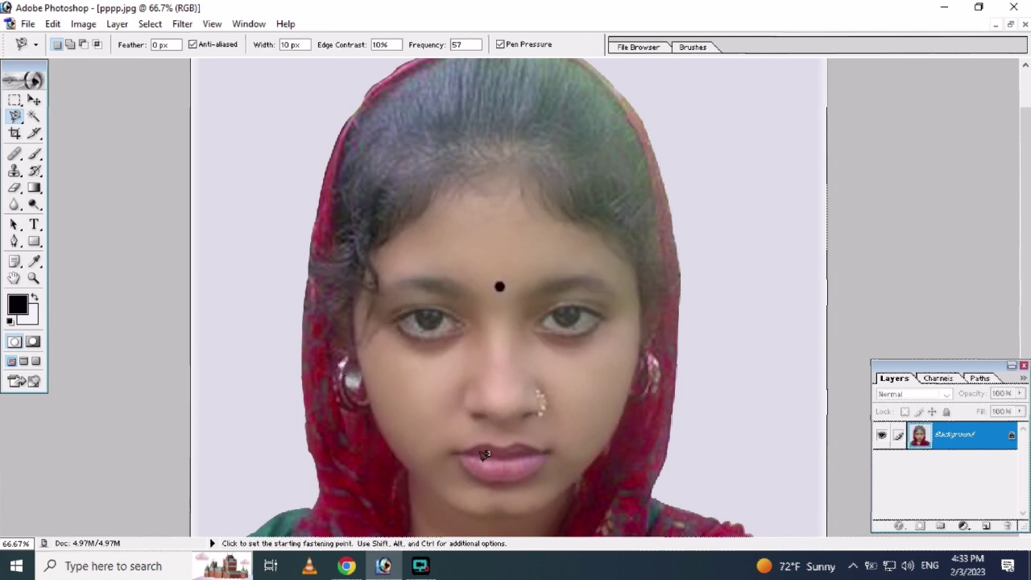
- Zoom in on the lips to inspect the smoothing, then back out to the whole face
key("ctrl+minus")
left_click(483, 427, "ctrl")
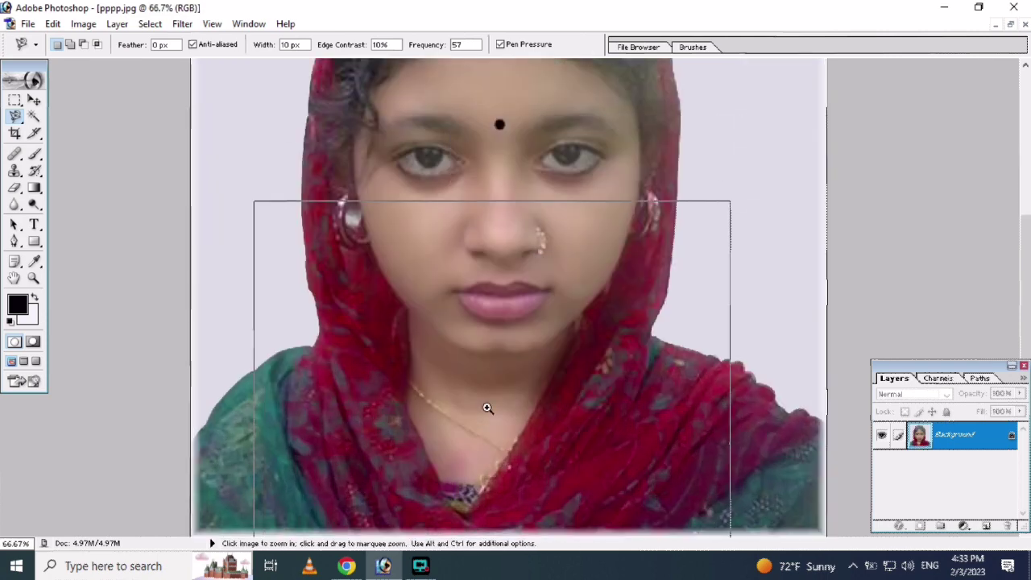
left_click(487, 408)
left_click(485, 396)
scroll(485, 395, "up", 4)
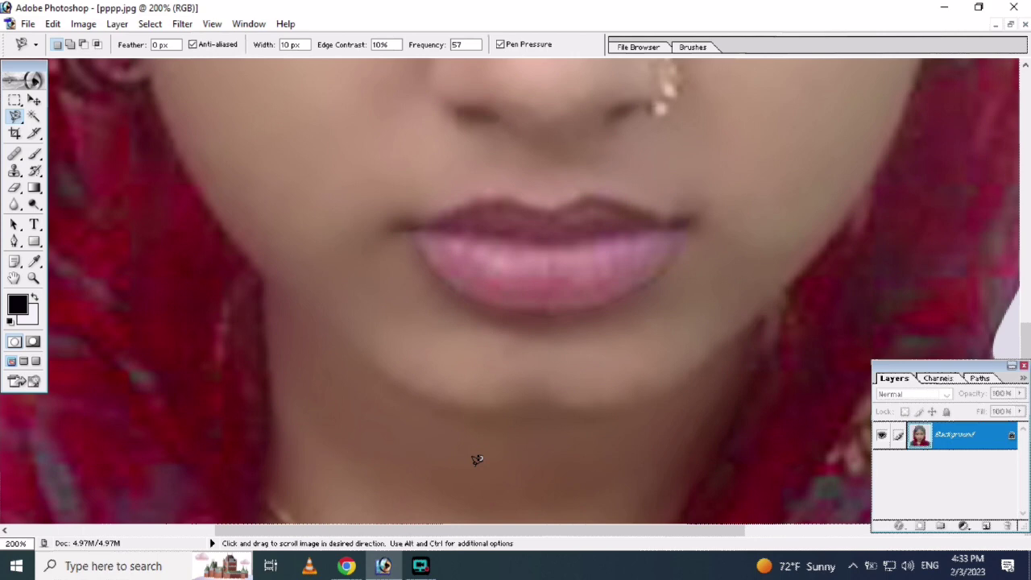
left_click(483, 412, "alt")
left_click(478, 394, "alt")
left_click(476, 393, "alt")
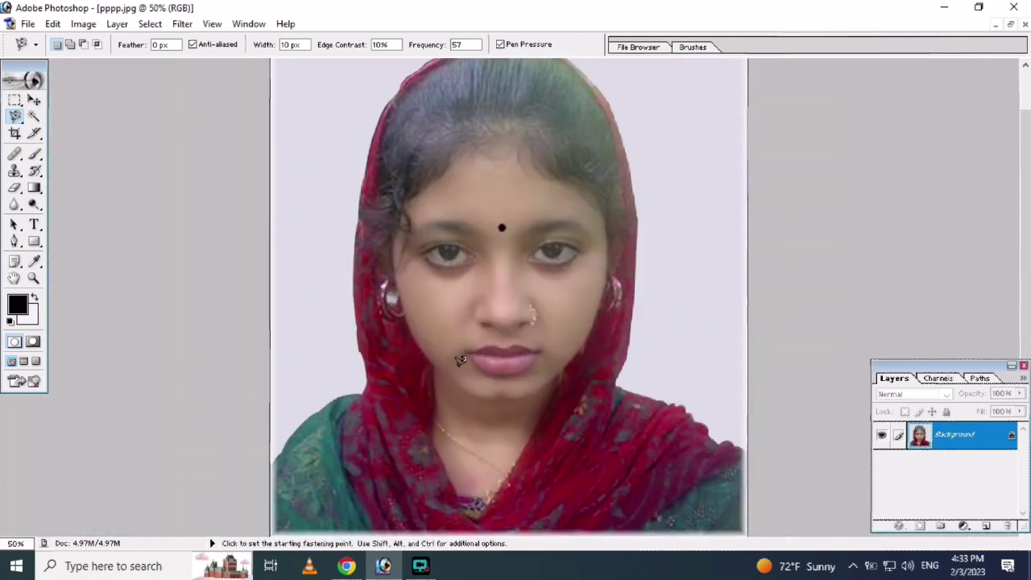
- Brighten the photo slightly with a Curves adjustment
key("ctrl+m")
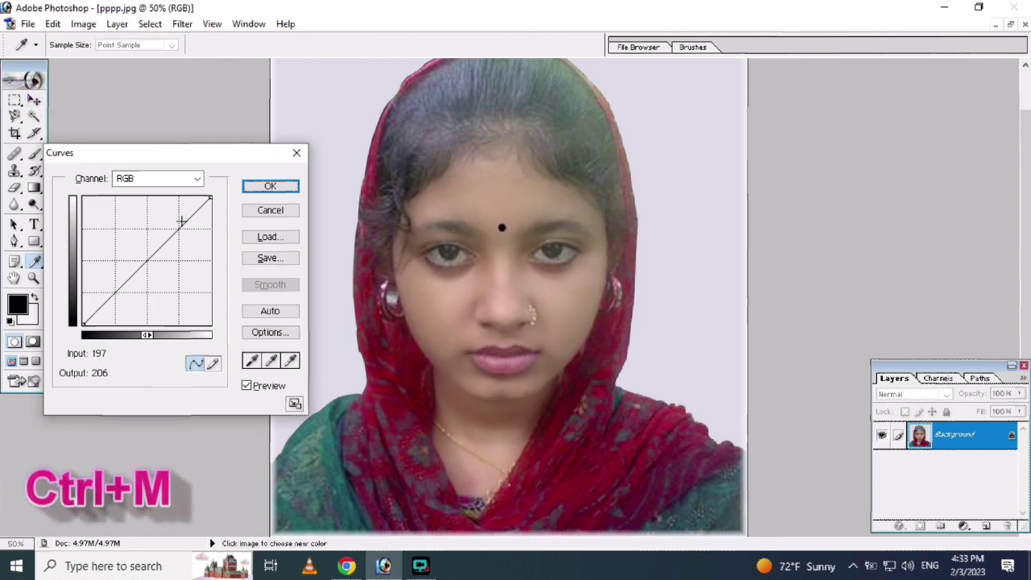
left_click_drag(175, 229, 174, 226)
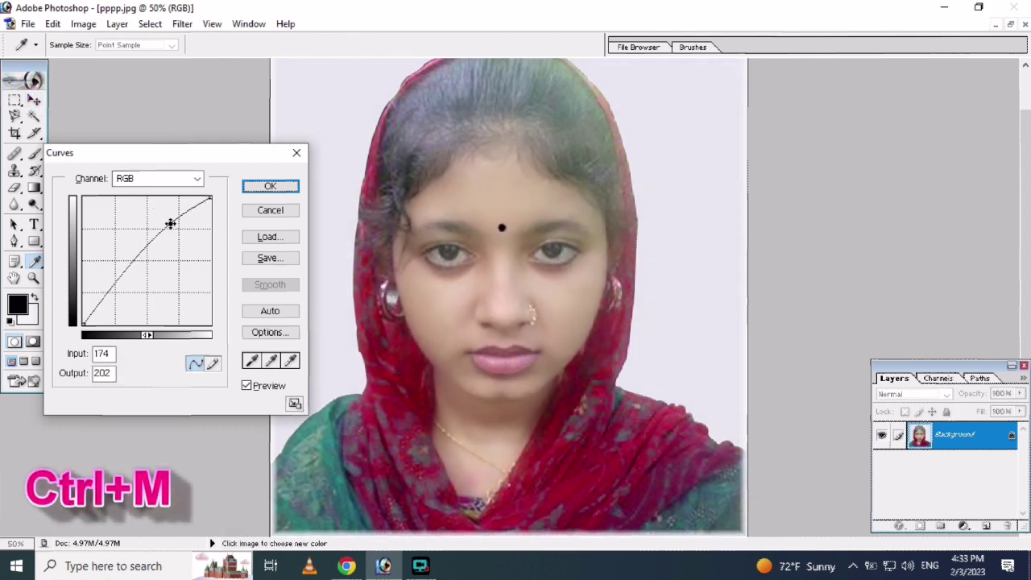
left_click(271, 187)
key("l")
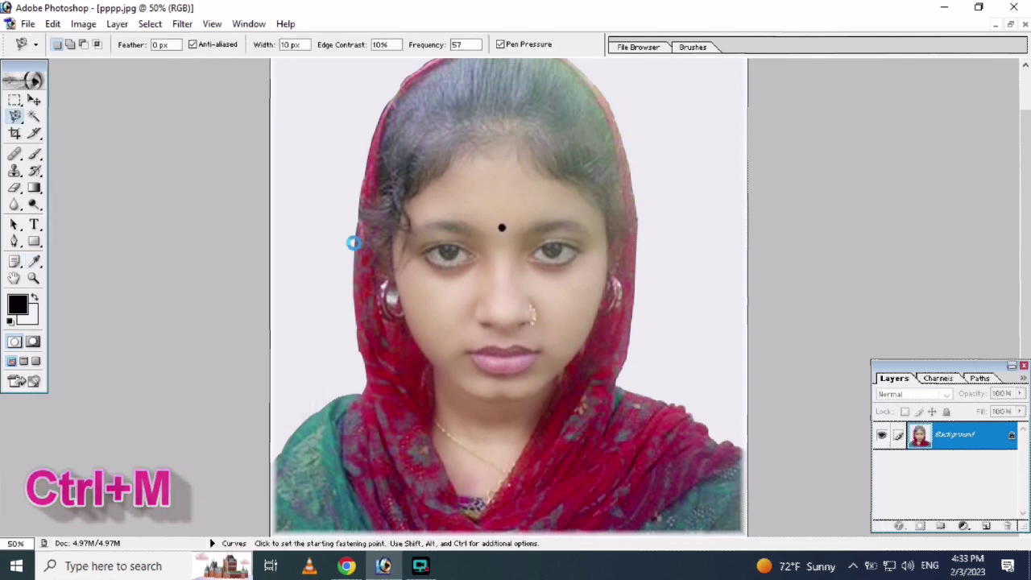
left_click(35, 99)
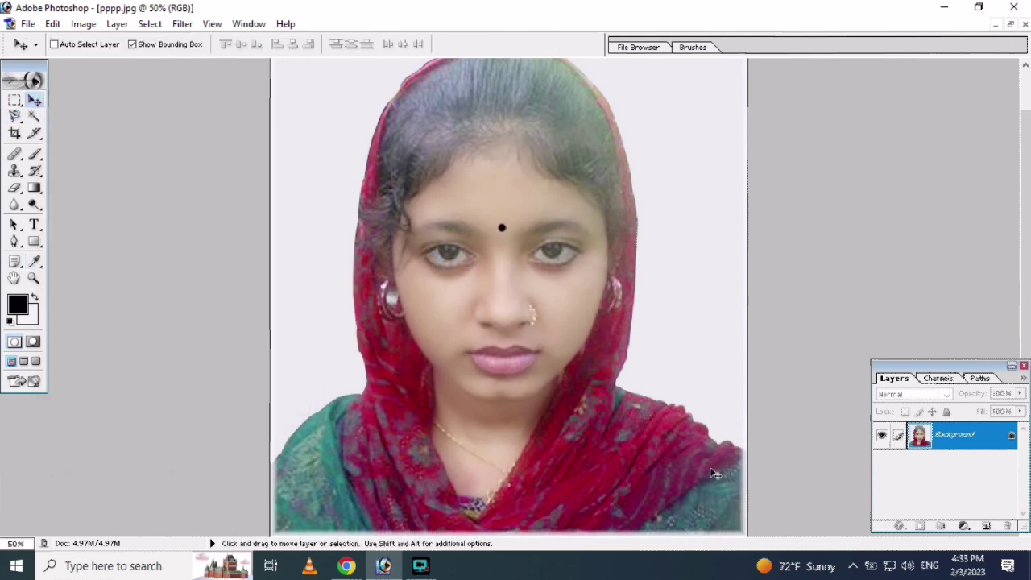
left_click(608, 373, "ctrl")
left_click_drag(537, 293, 523, 369)
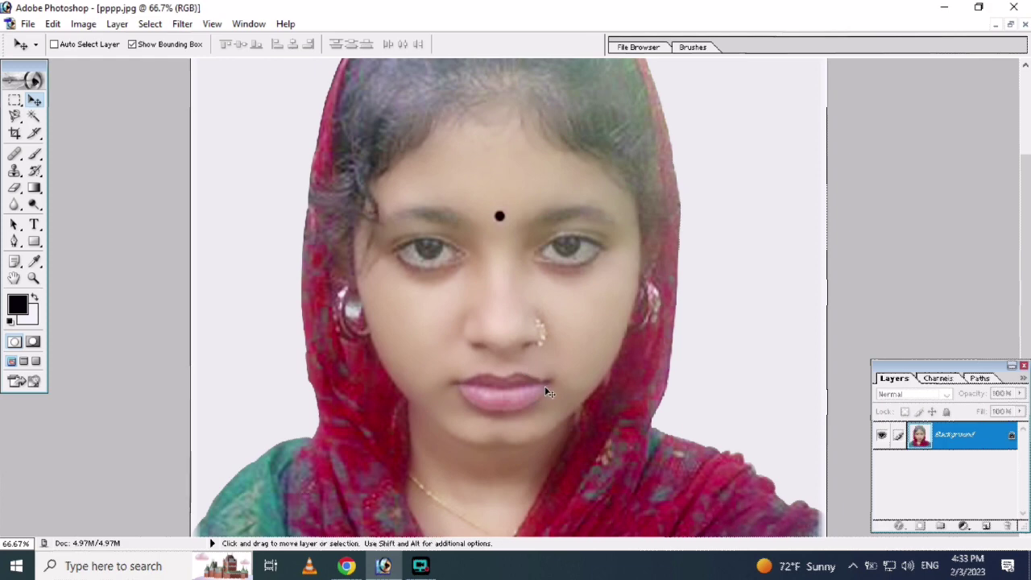
key("ctrl+minus")
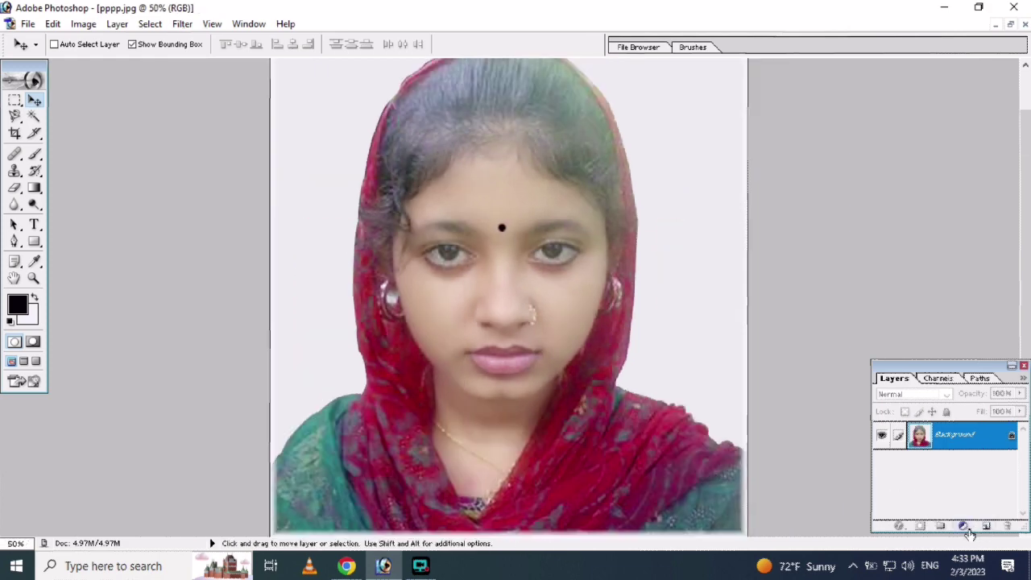
- Add a Hue/Saturation adjustment layer that changes the lightness of the Yellows
left_click(965, 528)
left_click(931, 410)
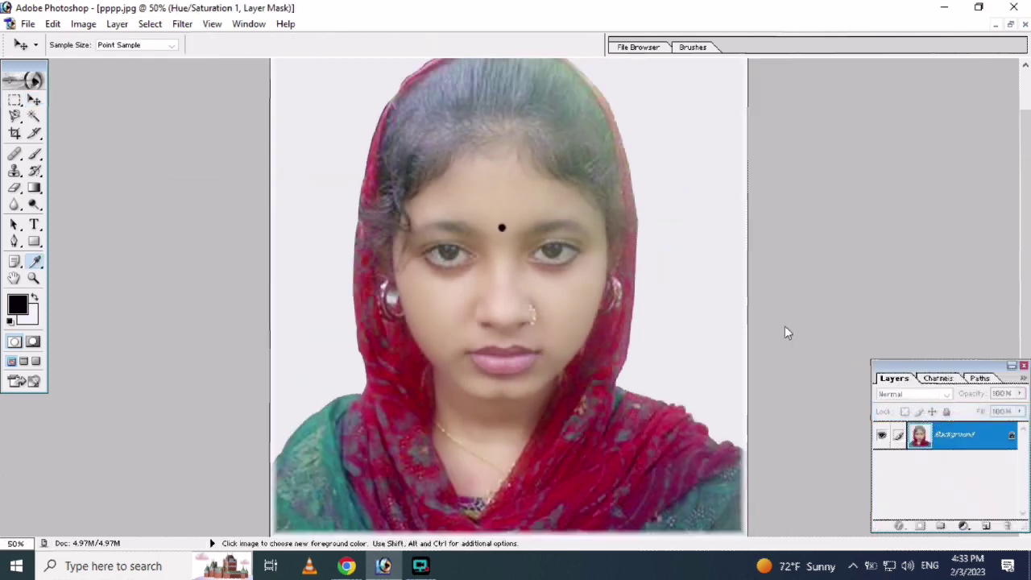
left_click(158, 227)
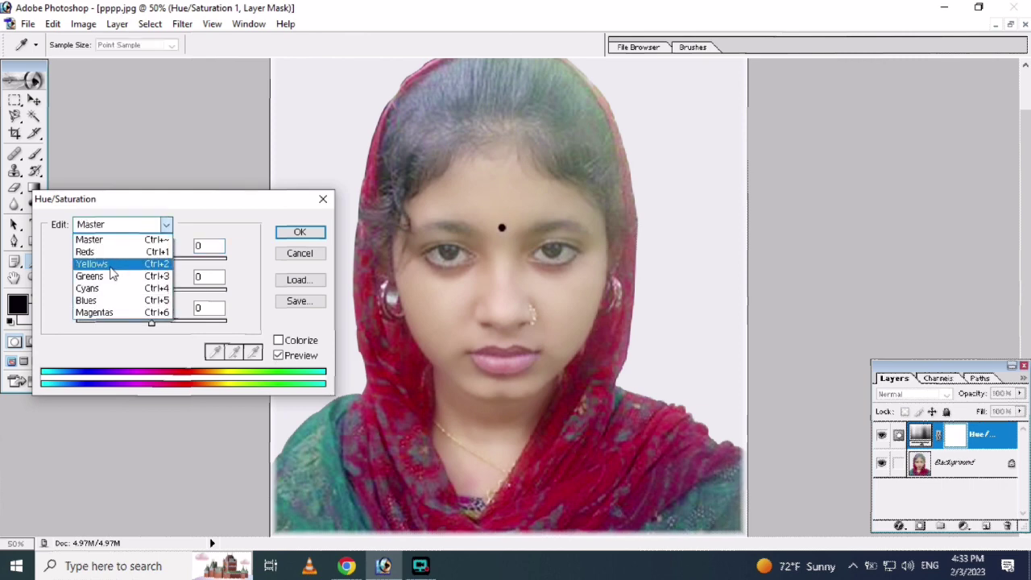
left_click(110, 267)
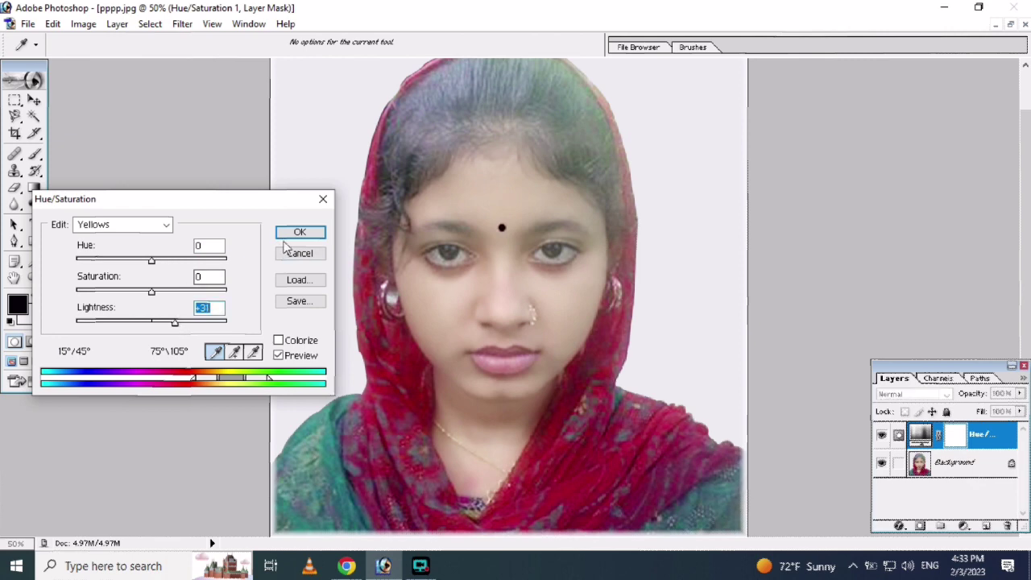
left_click(299, 233)
left_click(578, 375, "ctrl")
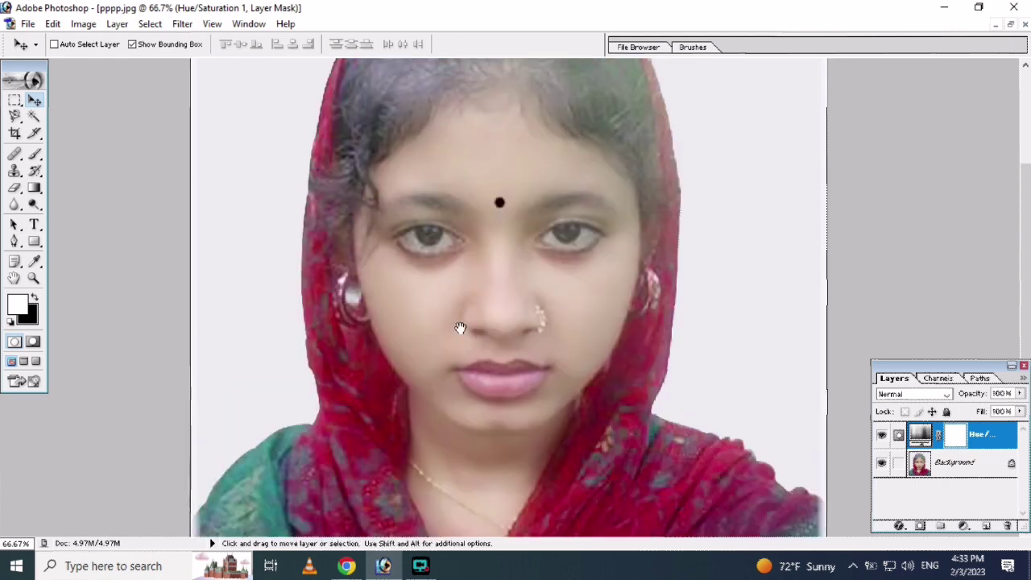
left_click_drag(459, 328, 455, 344)
- Add a Brightness/Contrast adjustment layer above Hue/Saturation 1
left_click(965, 526)
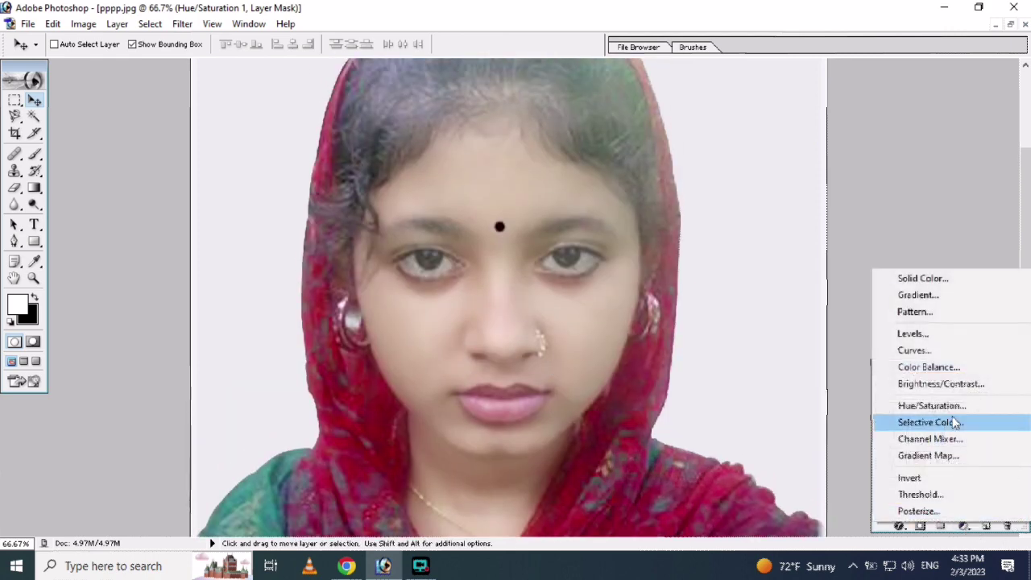
left_click(943, 385)
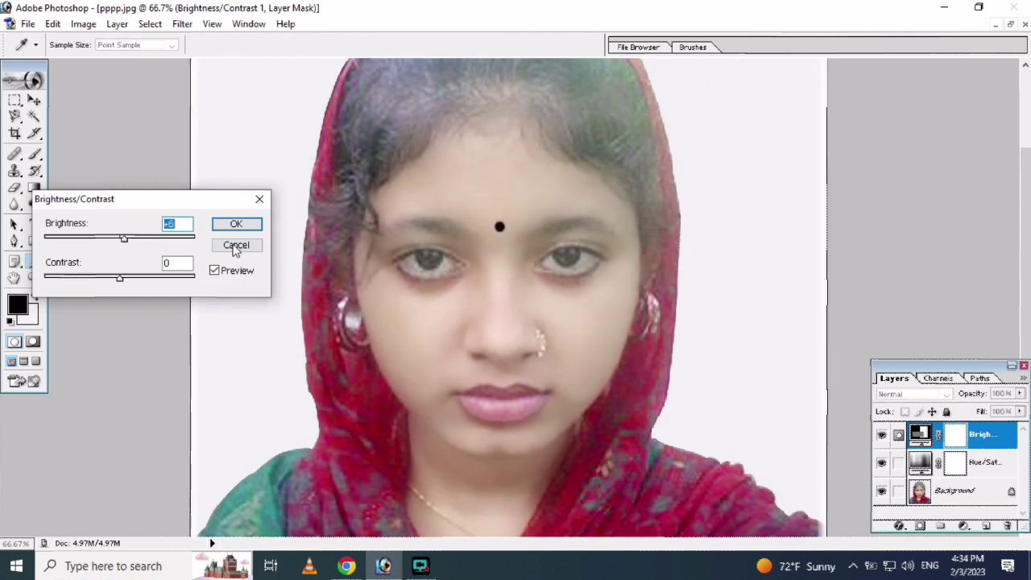
left_click(241, 229)
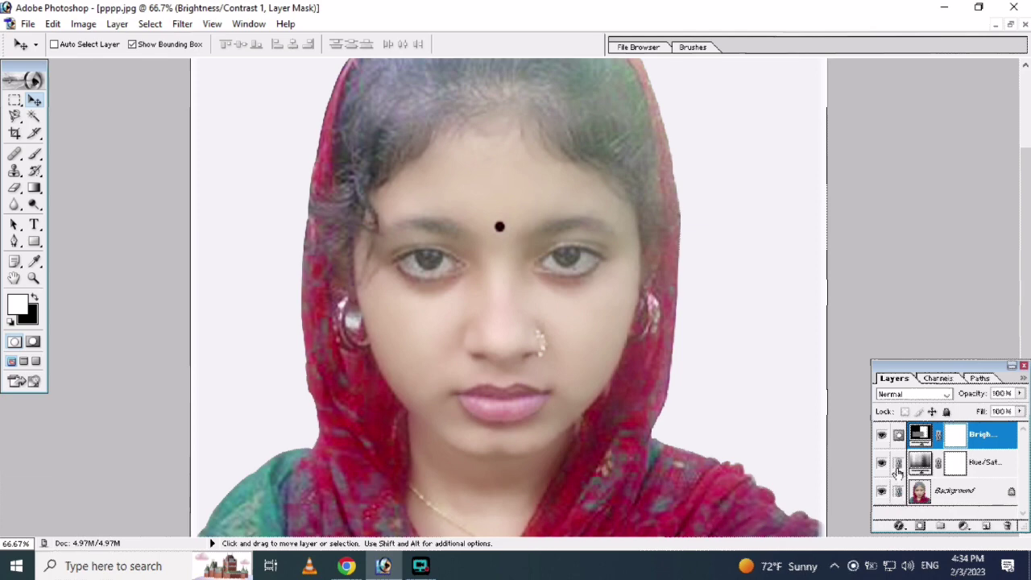
- Merge the adjustment layers into a single Background layer with Ctrl+E
key("ctrl+e")
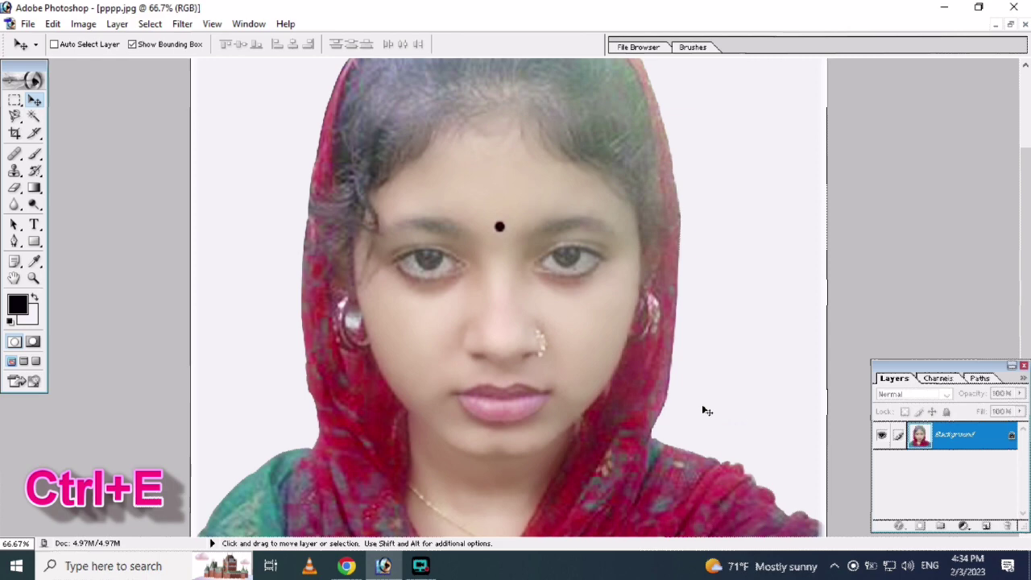
left_click(636, 379, "alt")
left_click(633, 354, "alt")
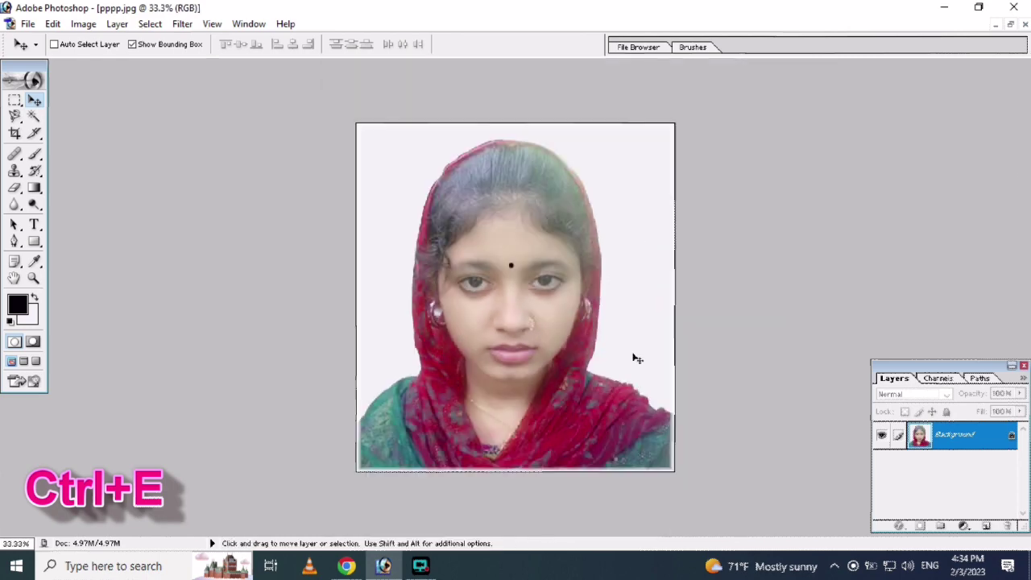
left_click(633, 355, "alt")
left_click(633, 353)
left_click(631, 354)
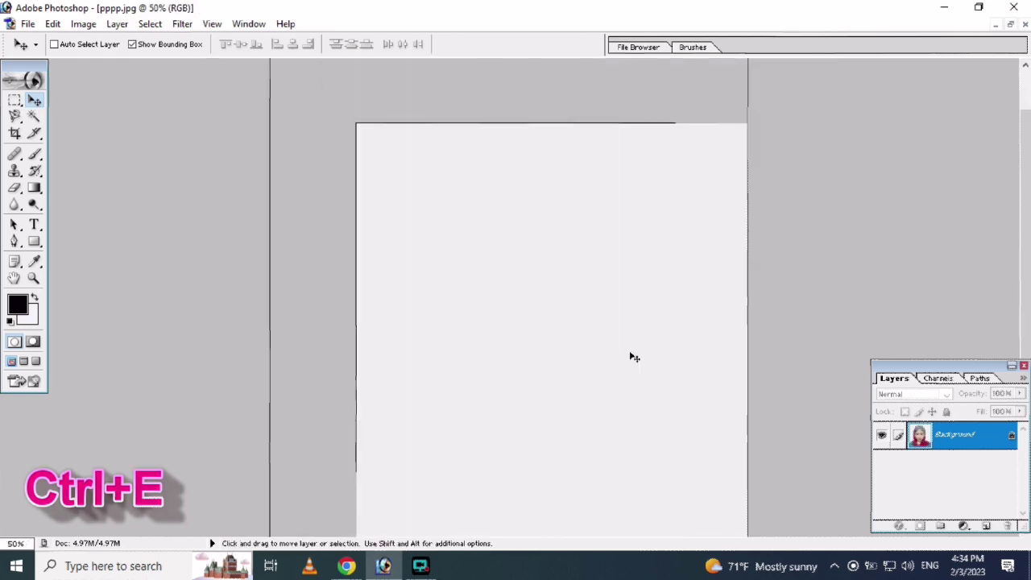
left_click(620, 346, "alt")
left_click(621, 347, "alt")
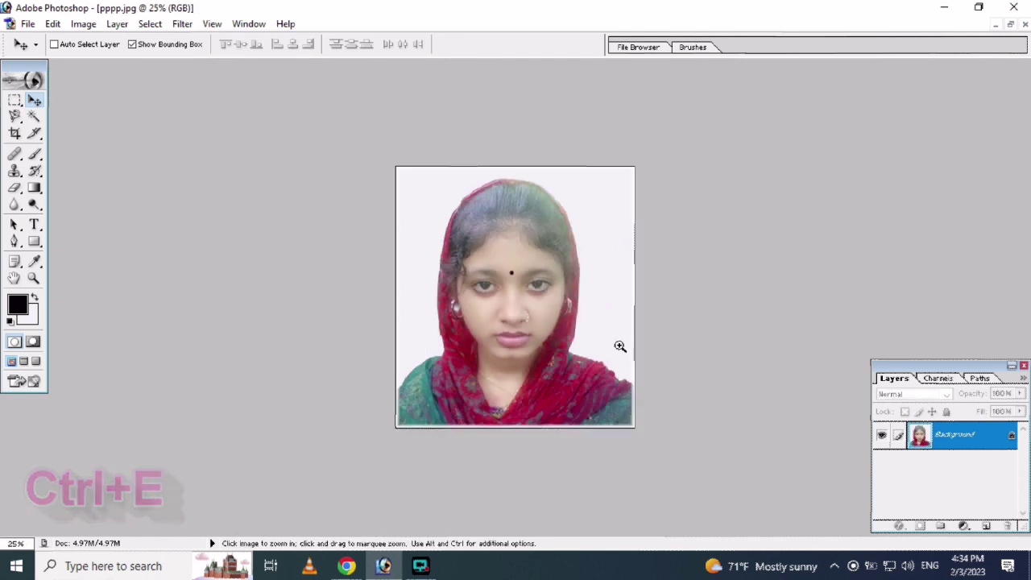
left_click(618, 346)
left_click(618, 346)
key("ctrl+minus")
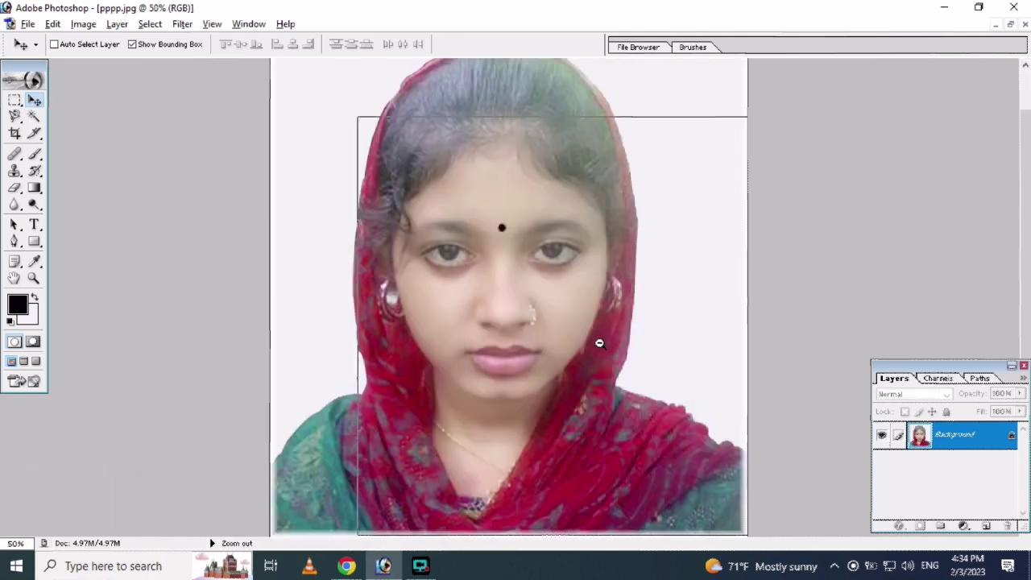
- Float the portrait window at 16.7% zoom and start a new document
left_click(1011, 26)
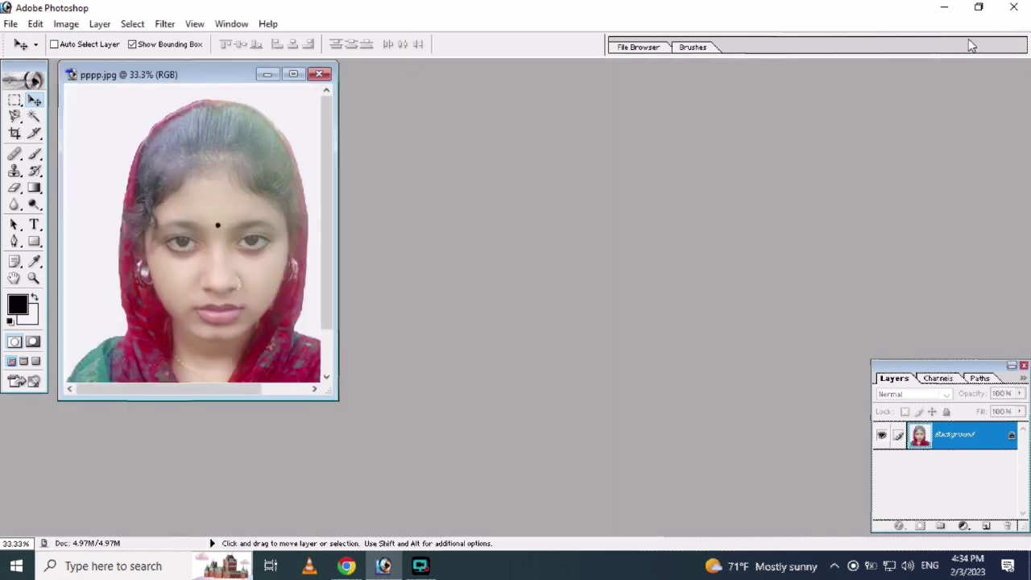
key("alt+space")
key("Escape")
left_click(196, 306, "ctrl+alt")
left_click(196, 302, "ctrl+alt")
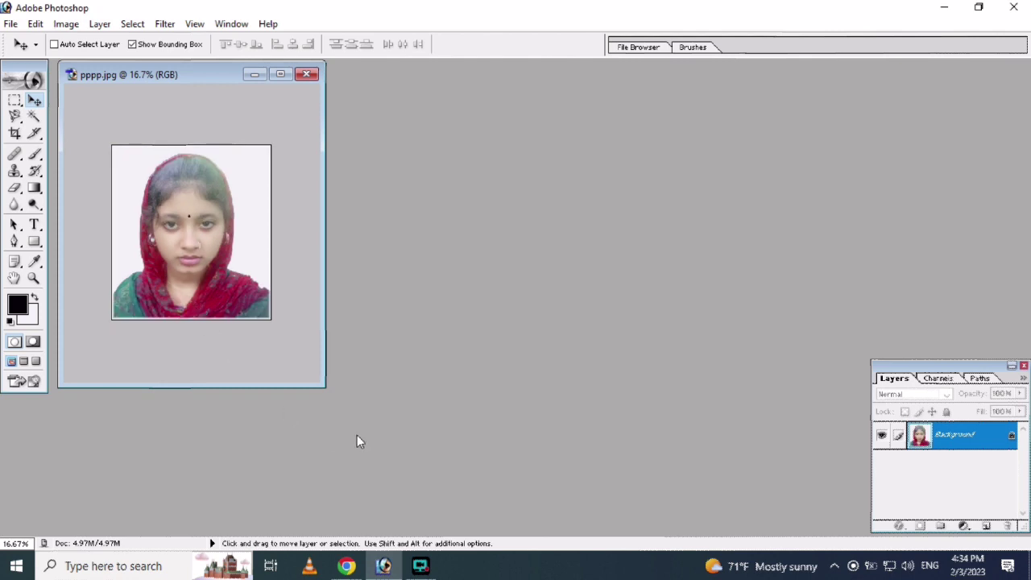
key("ctrl+n")
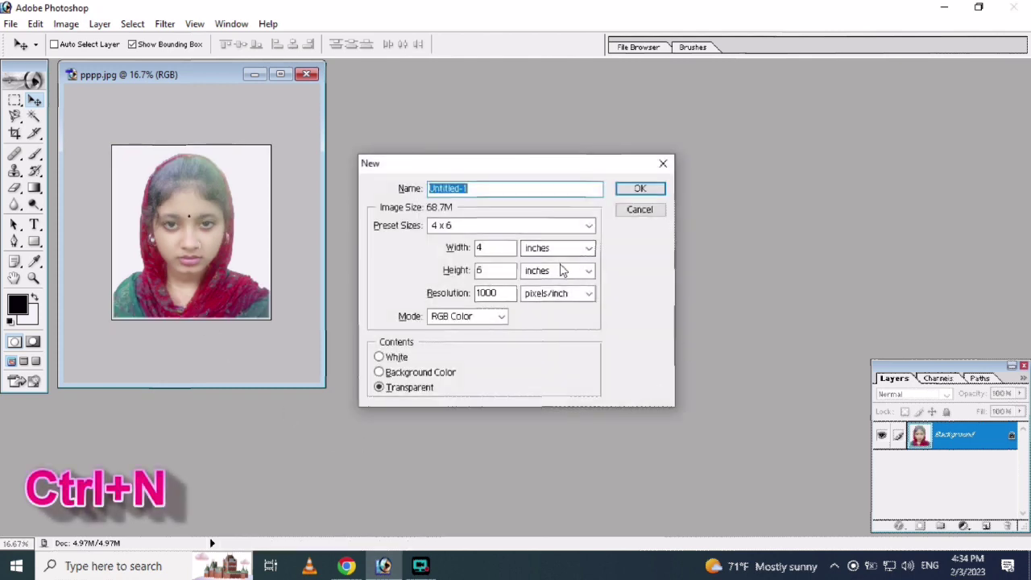
- Create the 4 x 6 transparent sheet and rotate its canvas 90° CW to landscape
key("Return")
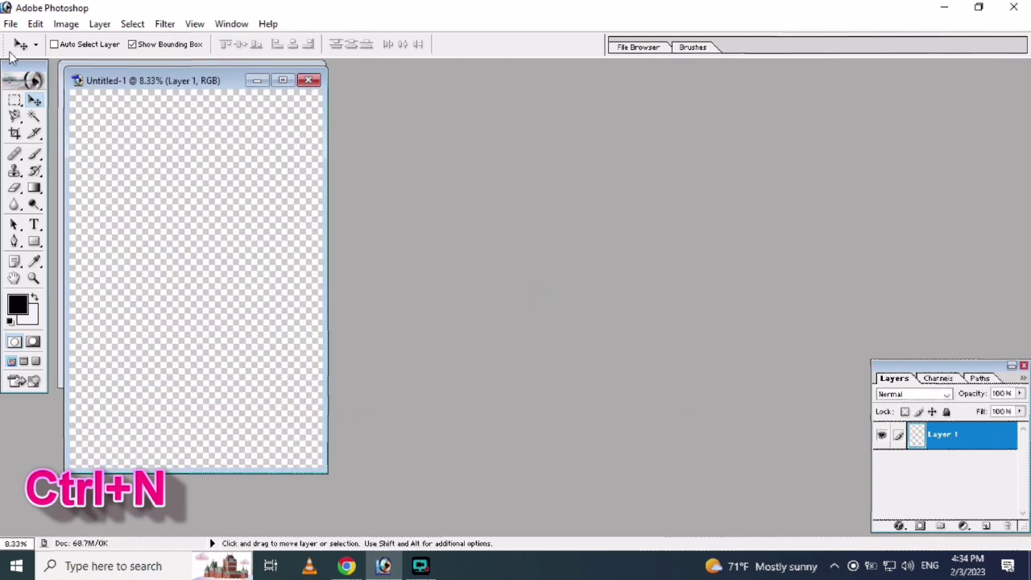
left_click(66, 24)
left_click(104, 174)
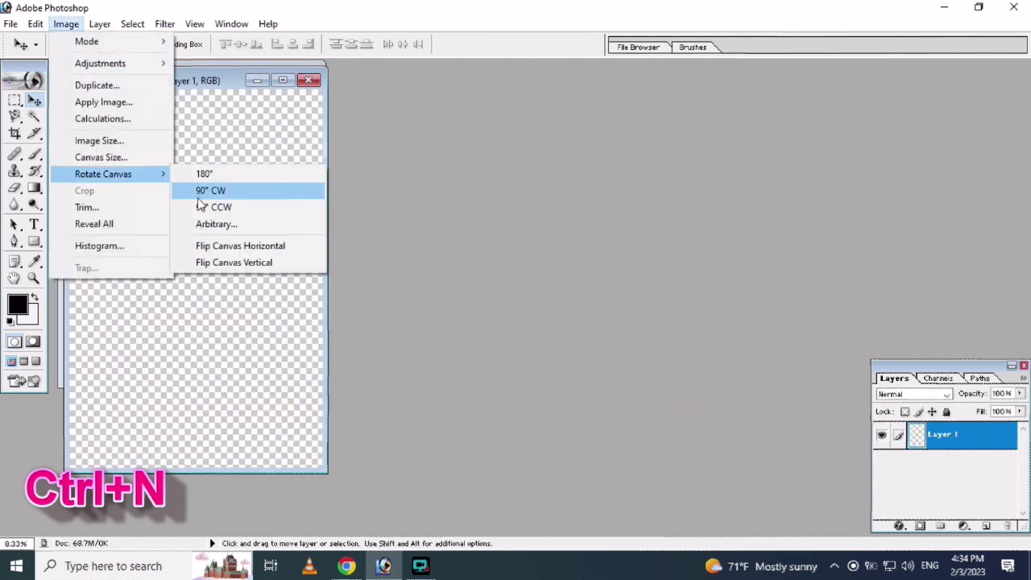
left_click(198, 201)
- Drag the portrait onto the maximized Untitled-1 sheet and position it top-left
mouse_move(224, 84)
left_mouse_down()
mouse_move(516, 89)
mouse_move(640, 121)
left_mouse_up()
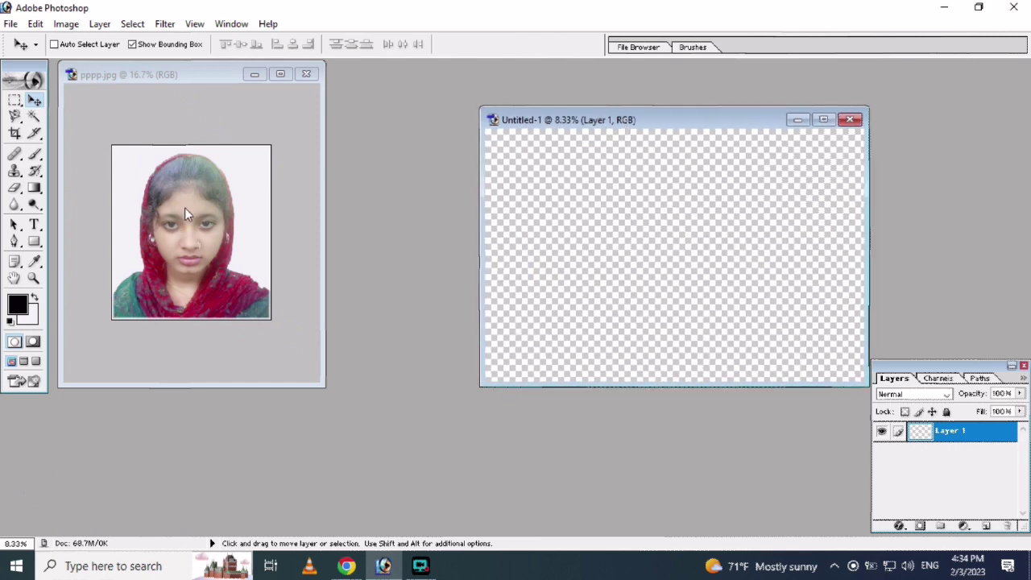
left_click_drag(184, 213, 516, 264)
left_click_drag(571, 224, 570, 226)
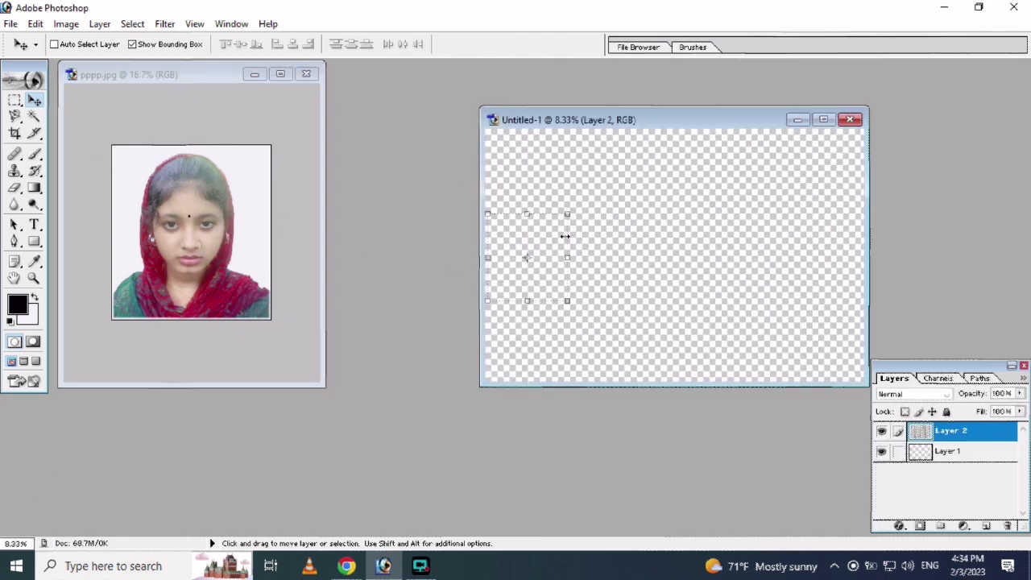
left_click(822, 119)
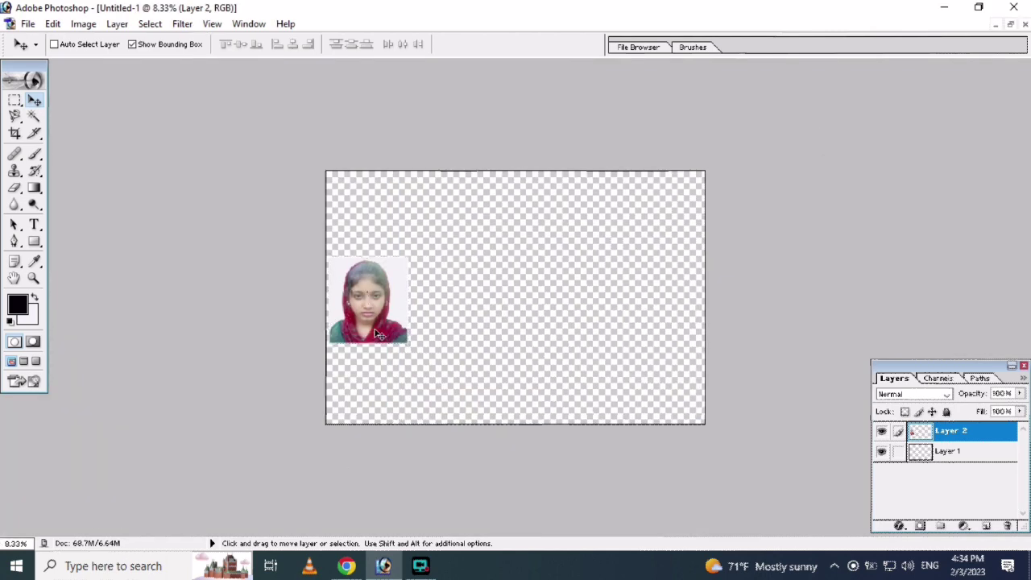
left_click_drag(377, 333, 377, 247)
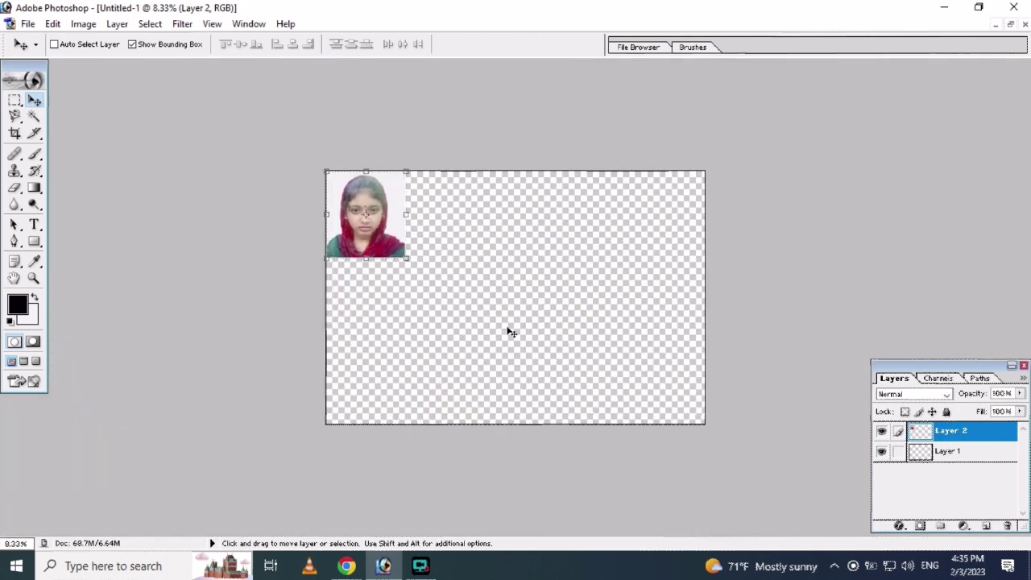
- At 12.5% zoom, Alt+Shift-drag four portrait copies side by side across the top row
key("ctrl+plus")
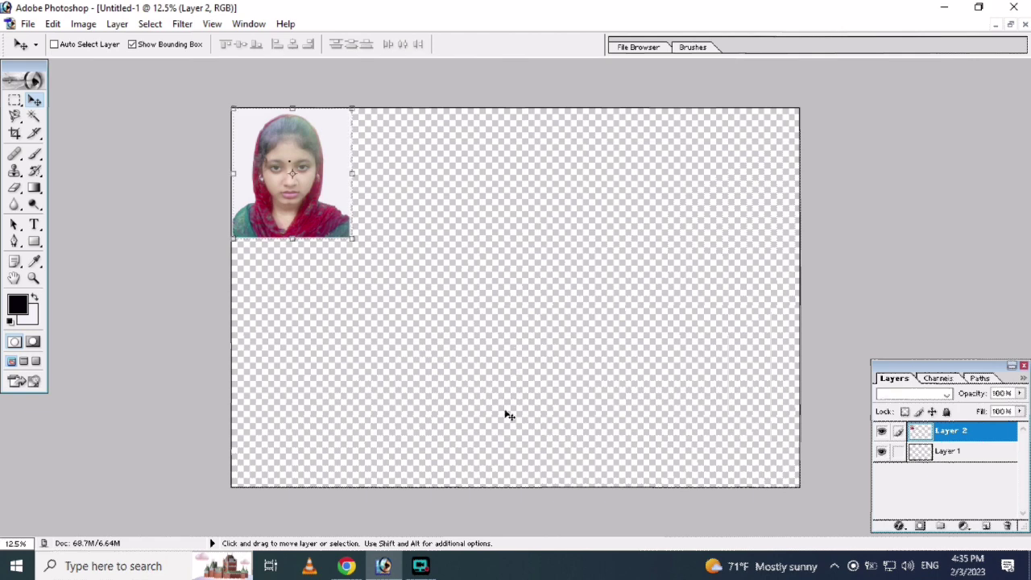
key("alt+shift")
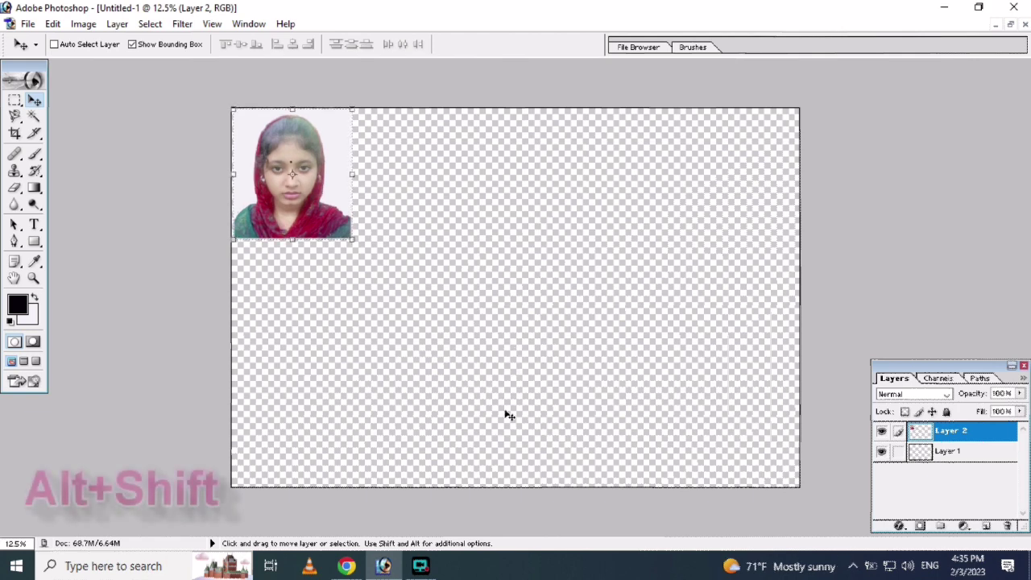
left_click_drag(332, 208, 443, 204)
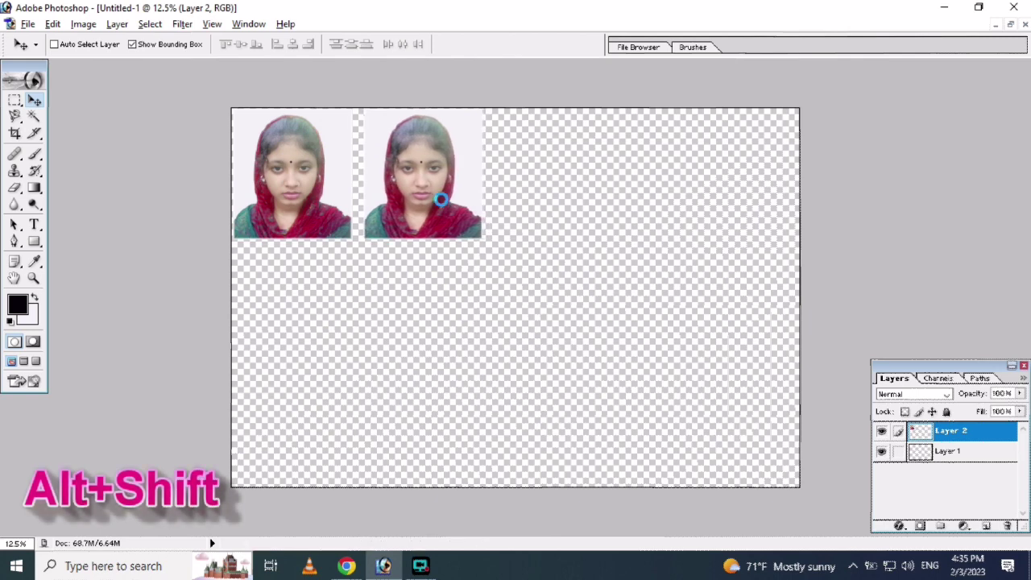
key("Left")
key("Left")
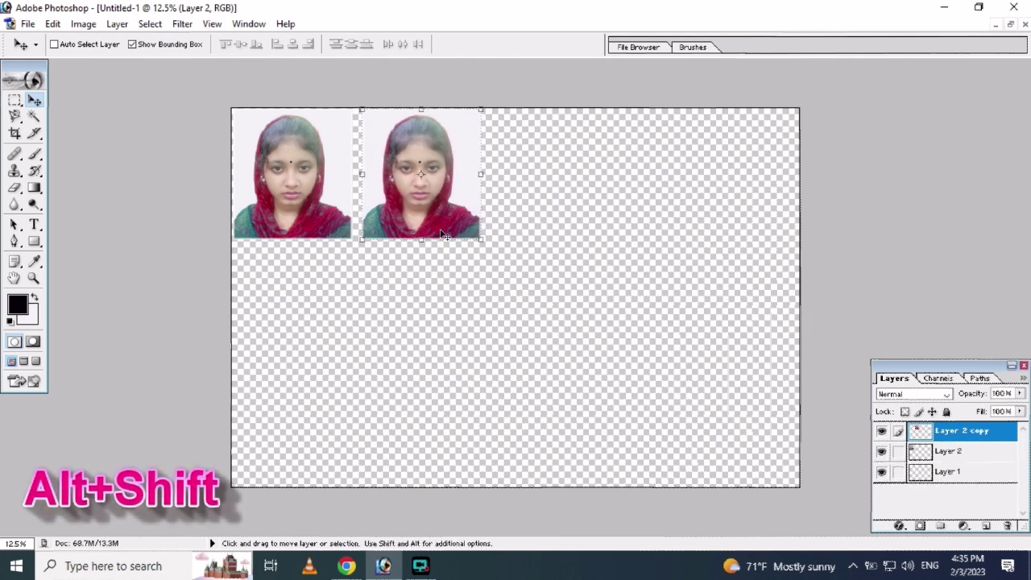
key("Left")
key("alt+shift")
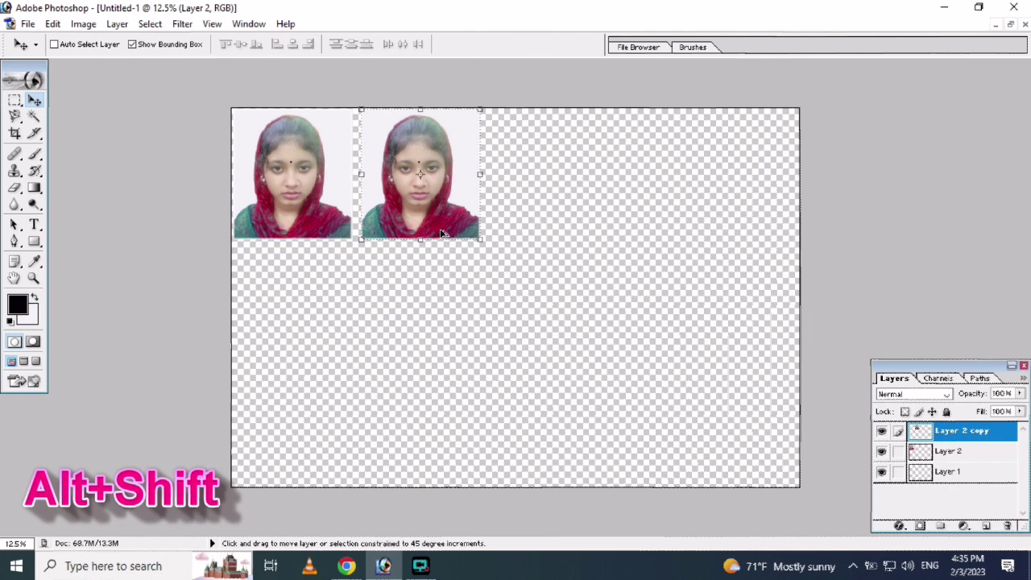
left_click_drag(422, 195, 553, 205)
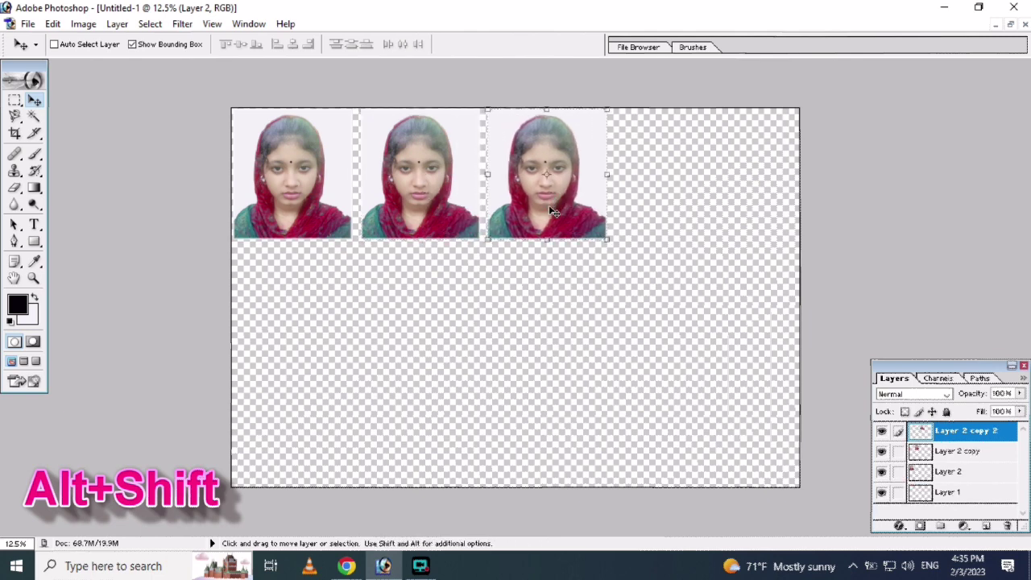
mouse_move(552, 211)
left_mouse_down()
mouse_move(680, 203)
mouse_move(675, 191)
left_mouse_up()
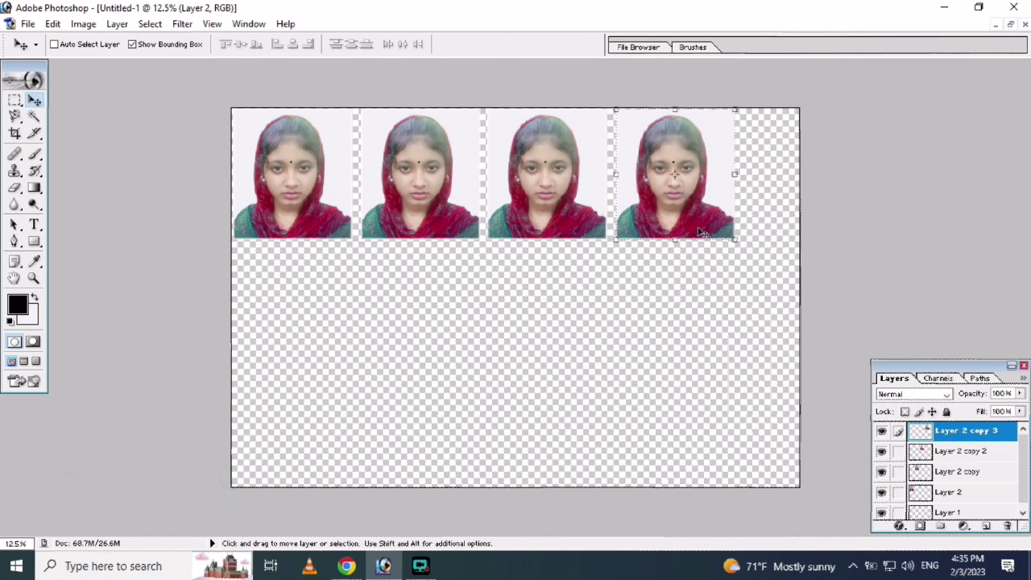
left_click_drag(657, 201, 769, 204)
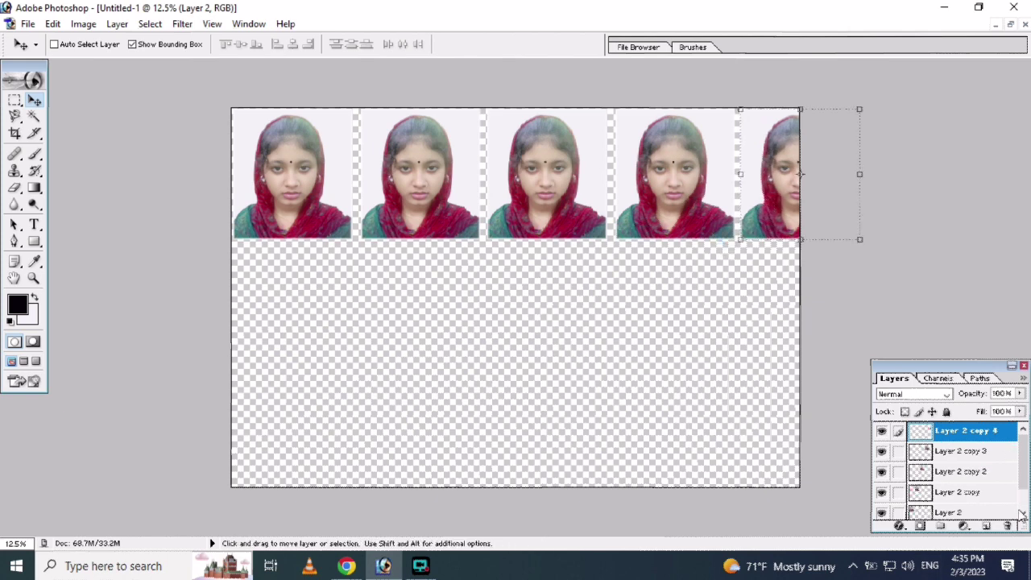
- Link Layer 1 and all portrait copies, then Merge Linked into Layer 2 copy 4
left_click(898, 513)
left_click(898, 492)
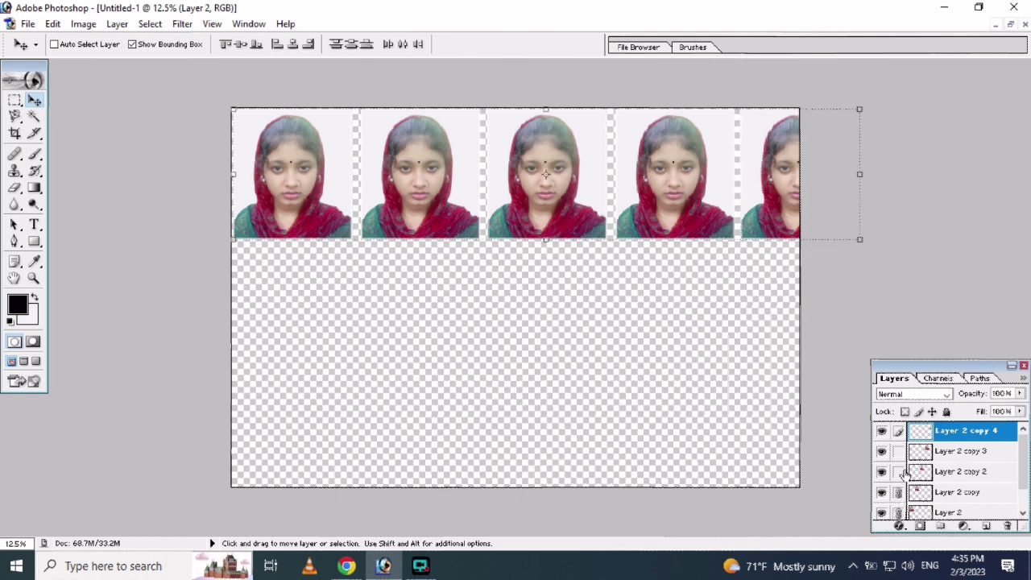
scroll(902, 453, "down", 1)
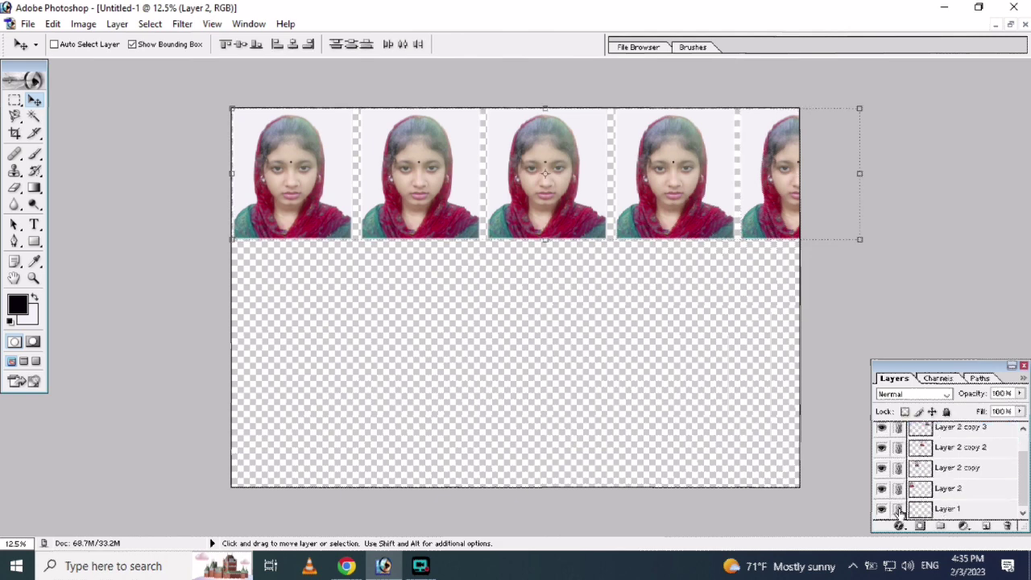
left_click(898, 509)
key("ctrl+e")
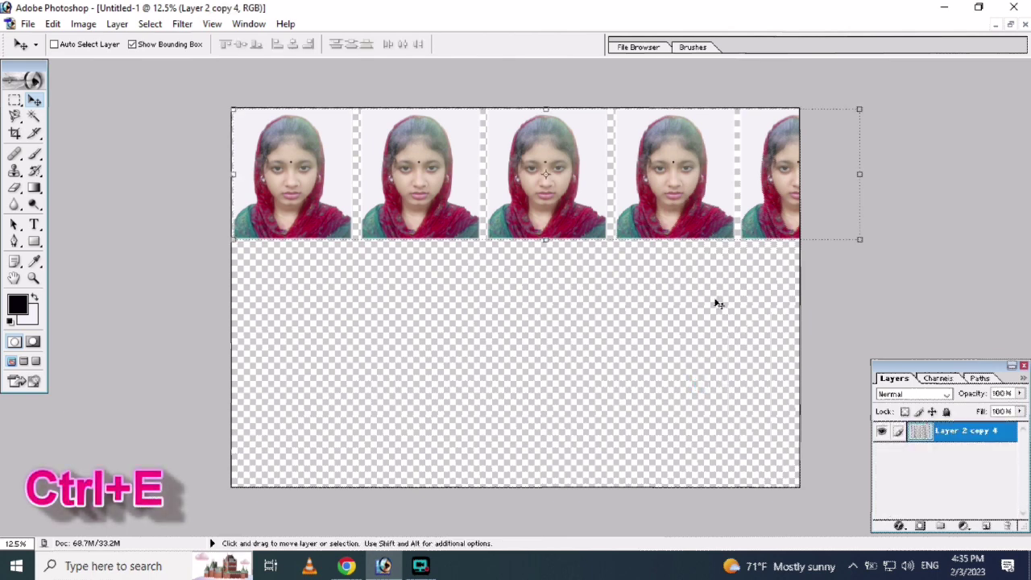
key("alt+shift")
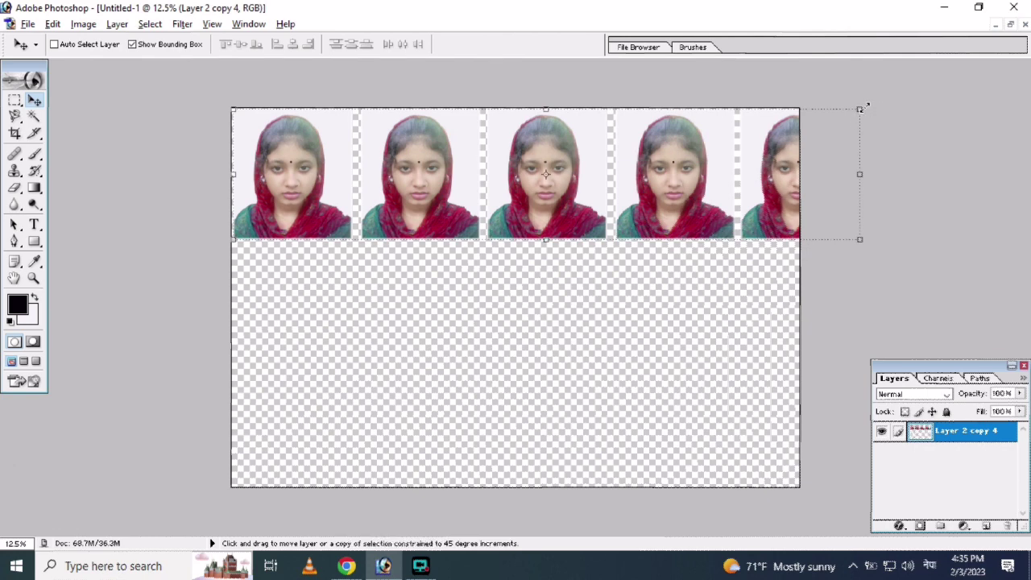
- Free Transform the five-photo strip to about 87% and align it to the sheet's top-left
left_click_drag(859, 108, 813, 119)
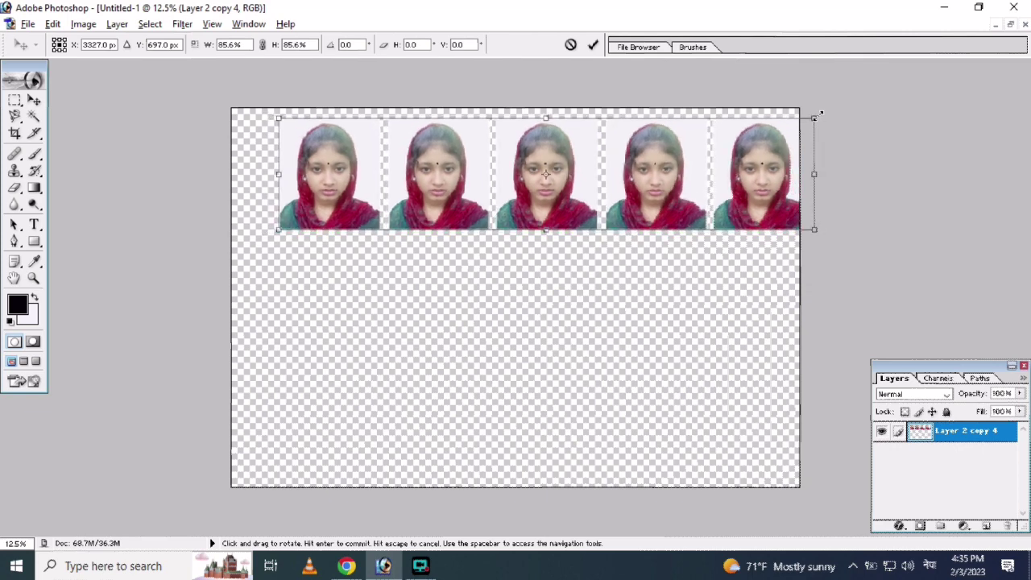
left_click_drag(783, 155, 742, 155)
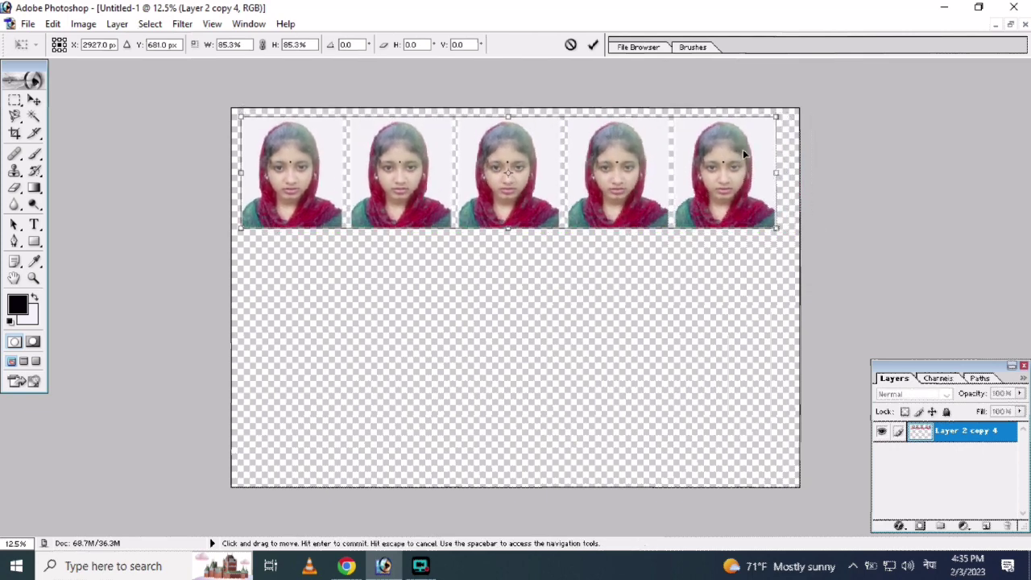
left_click_drag(776, 116, 780, 113)
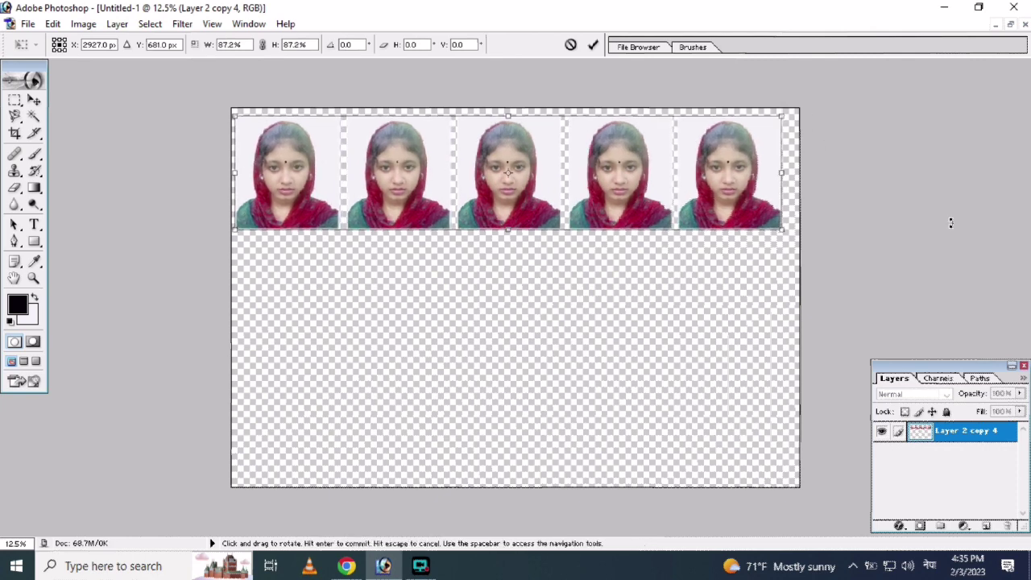
key("Right")
key("Right")
key("Right")
key("Right")
key("Right")
key("Right")
key("Right")
key("Right")
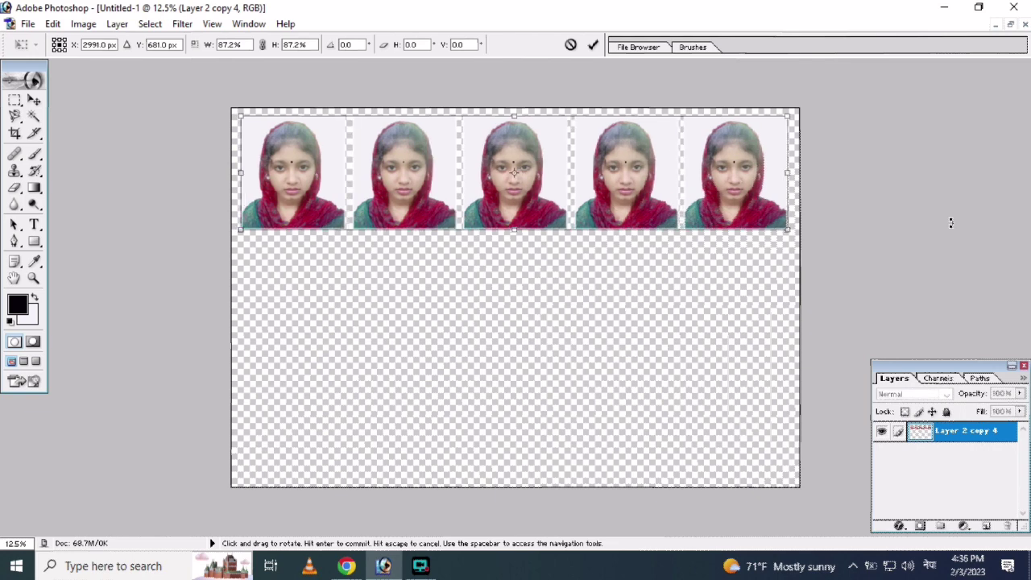
key("Return")
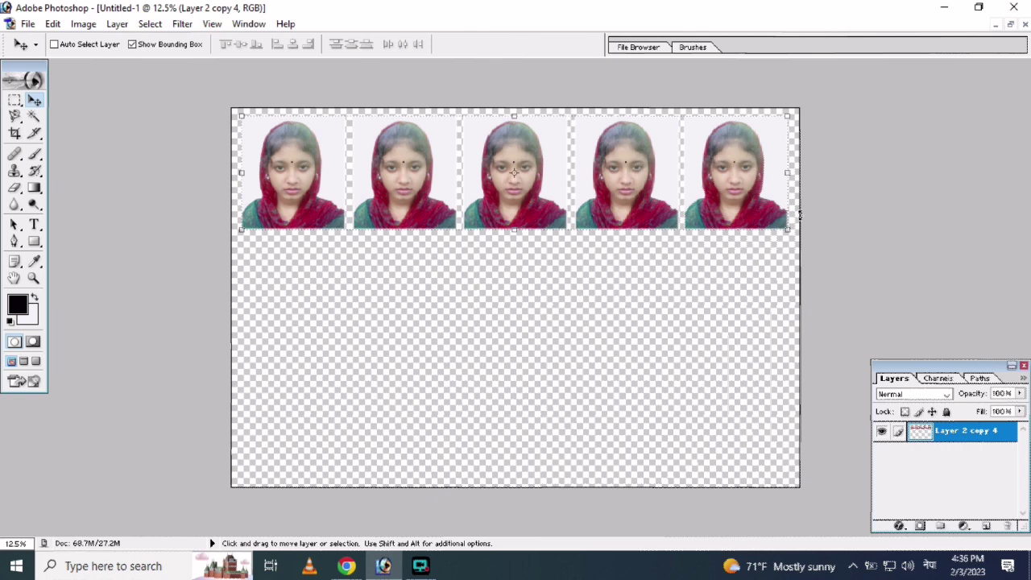
- Nudge the photo row up, then Alt+Shift-drag two copies below it
key("shift+Up")
key("shift+Up")
key("shift+Up")
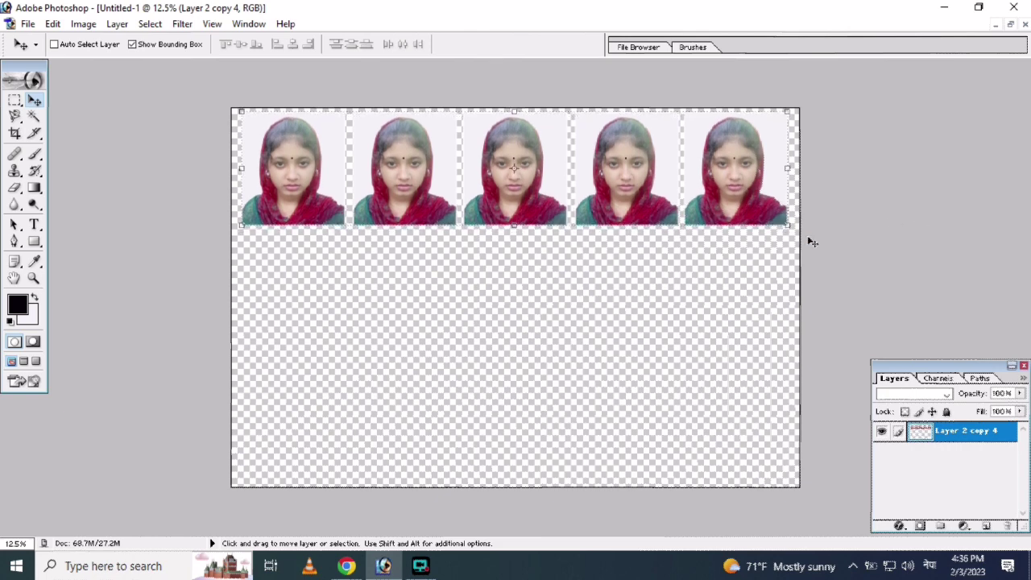
key("shift+Up")
key("shift+Up")
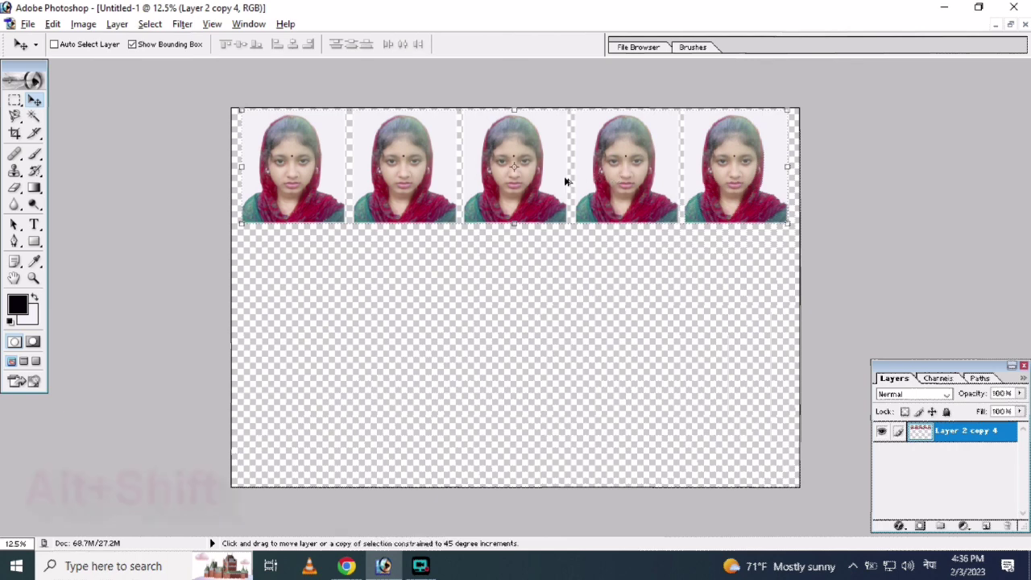
left_click_drag(561, 178, 564, 301)
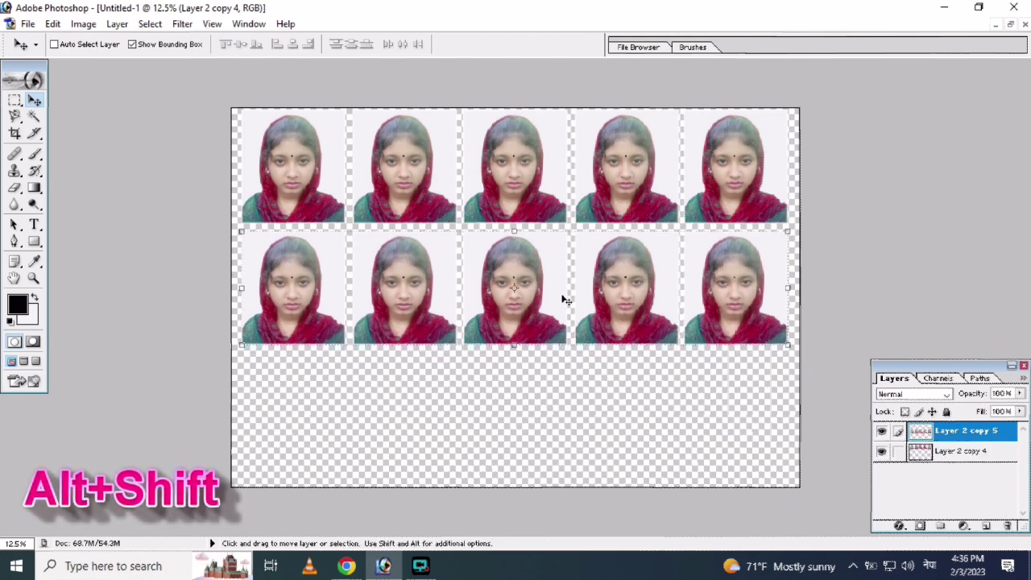
left_click_drag(518, 272, 519, 387)
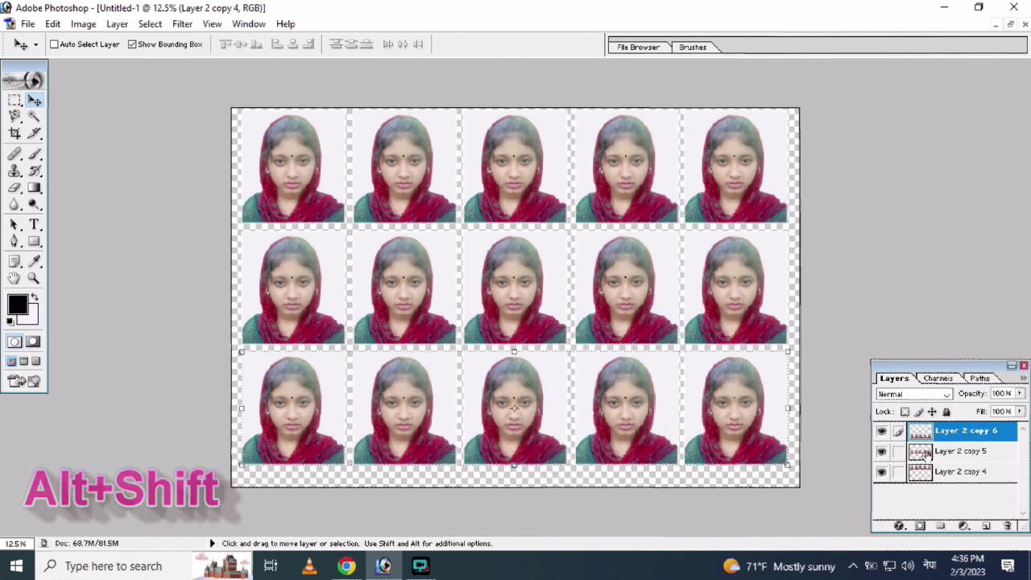
- Link the three row layers, merge them into Layer 2 copy 6, and nudge down
left_click(899, 471)
left_click(899, 451)
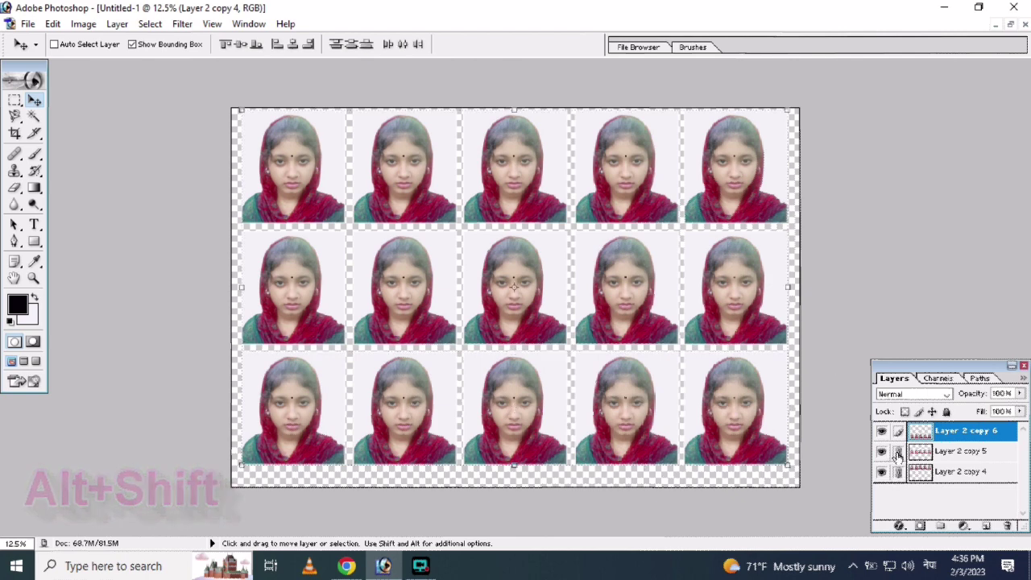
key("ctrl+e")
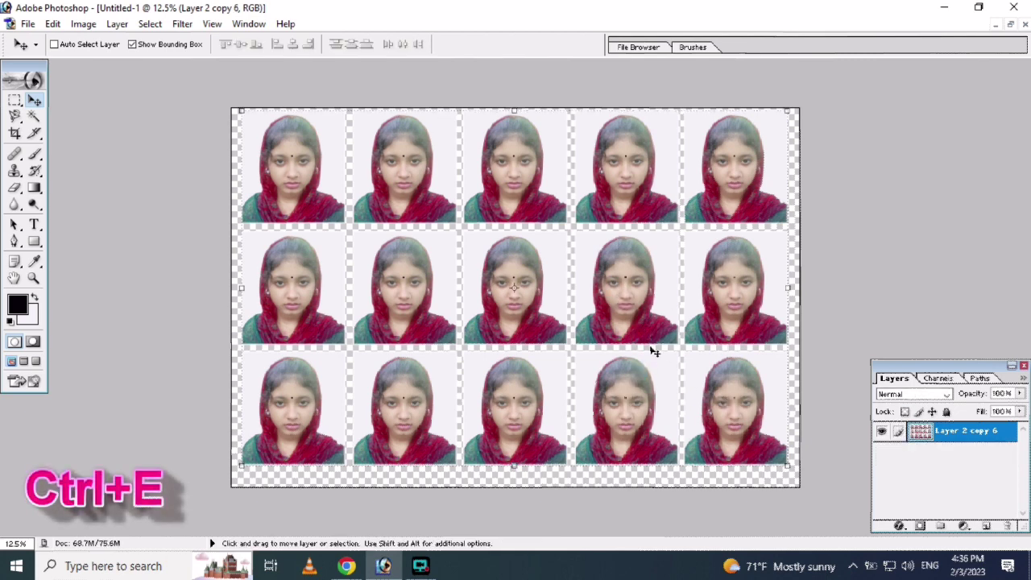
key("Down")
key("Down")
key("Down")
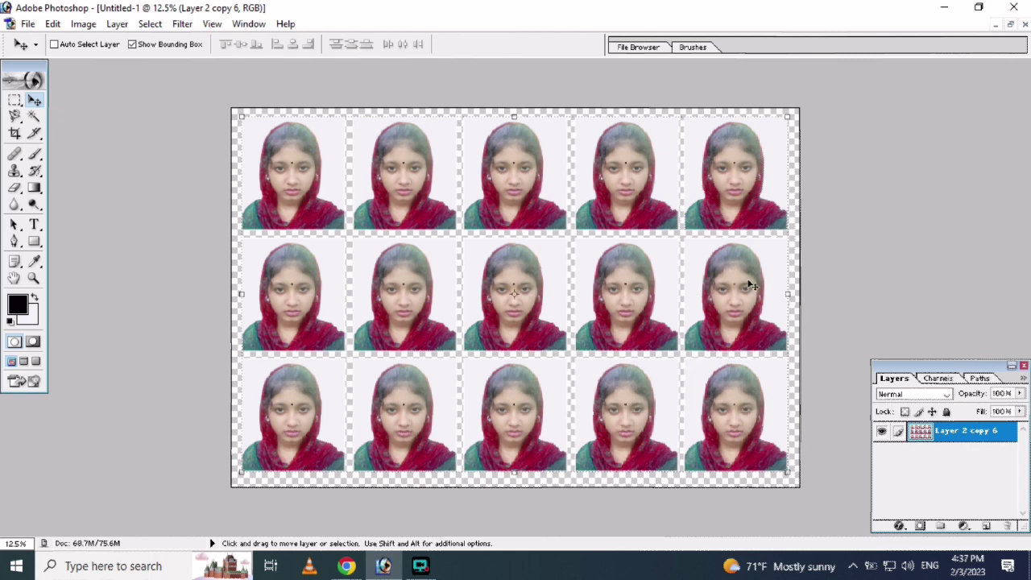
- Stroke all 15 portraits with a 3 px black centred outline, then zoom in to inspect the edges
left_click(53, 24)
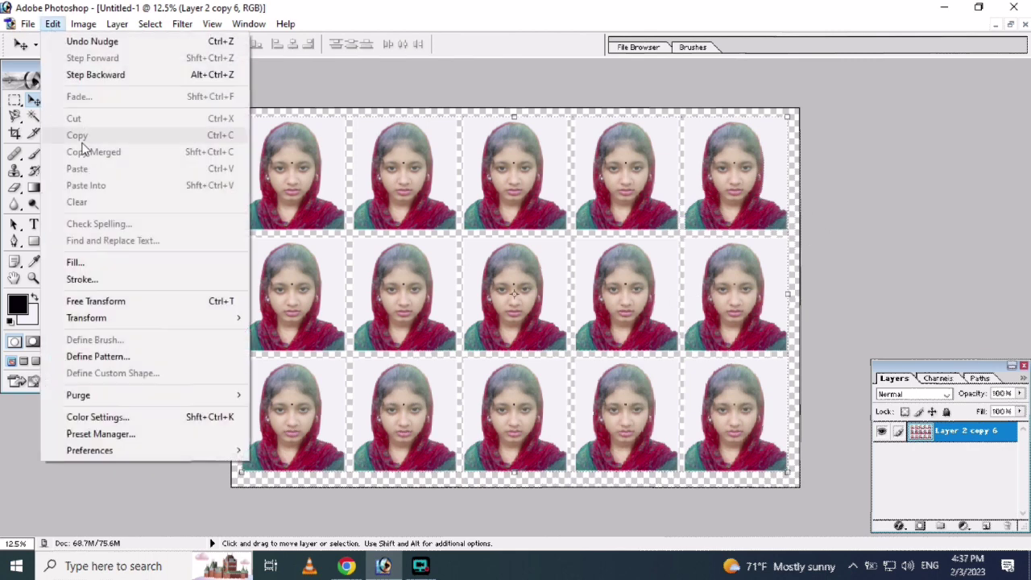
left_click(97, 279)
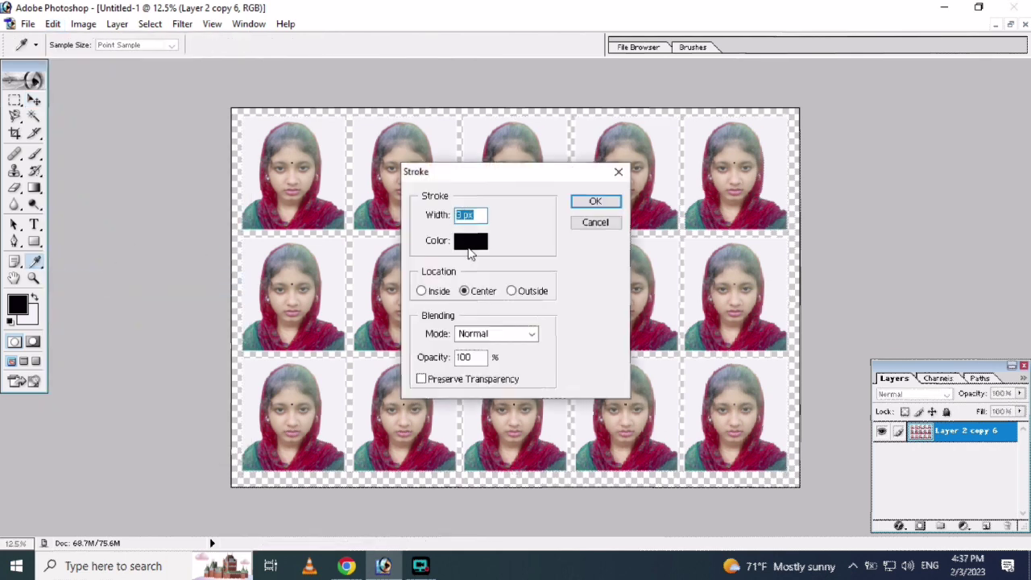
left_click(589, 205)
key("v")
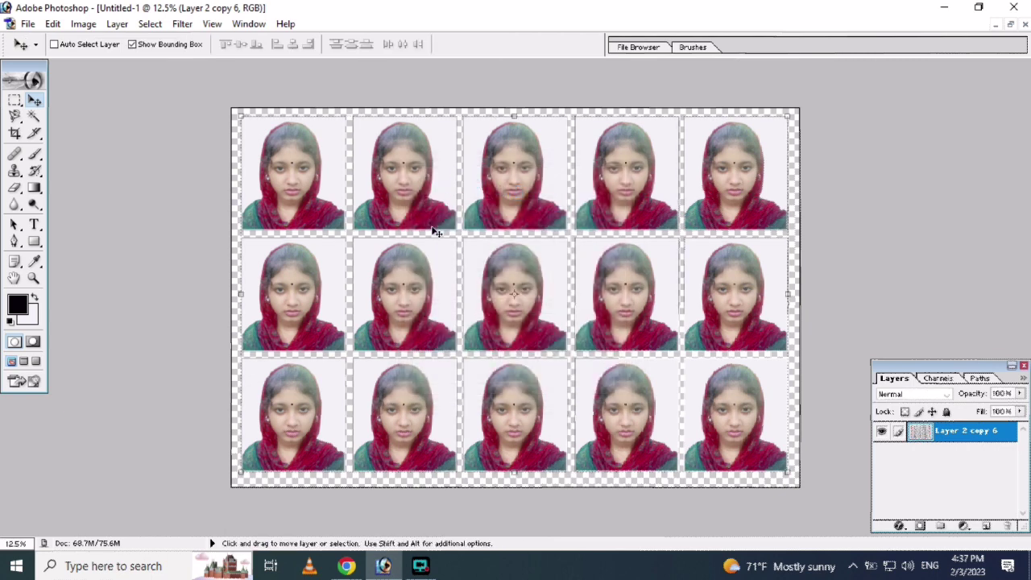
left_click(584, 307, "ctrl")
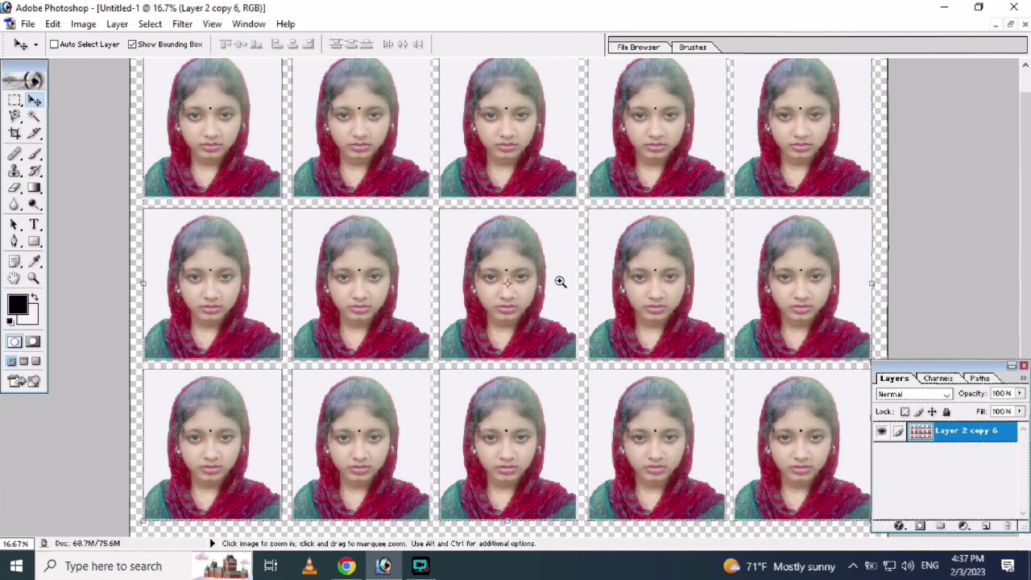
left_click(559, 282, "ctrl")
left_click(556, 281, "alt")
left_click(555, 281, "alt")
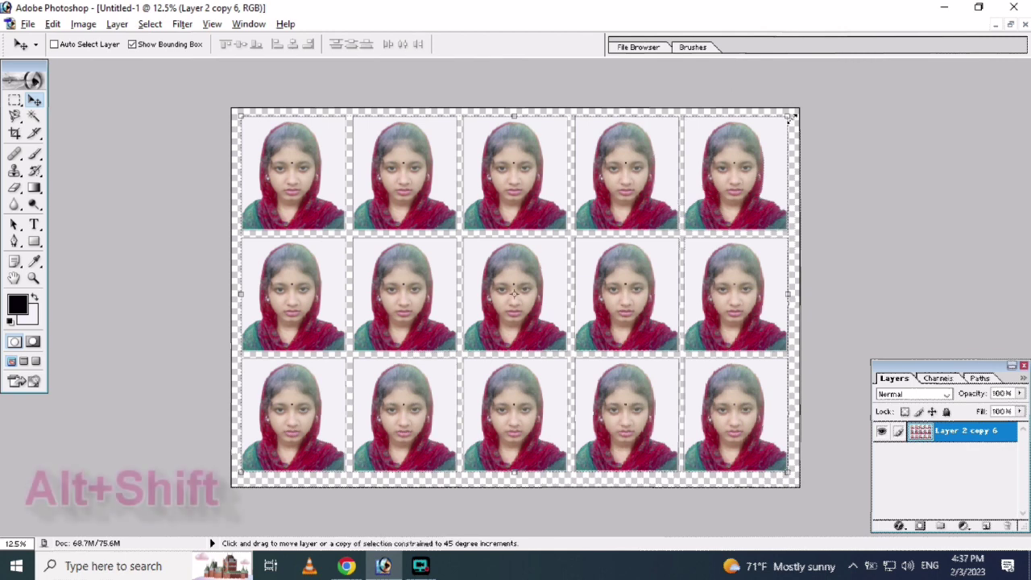
- Scale the stroked photo grid up to 101%, then zoom in to check the edges
left_click_drag(788, 116, 794, 114)
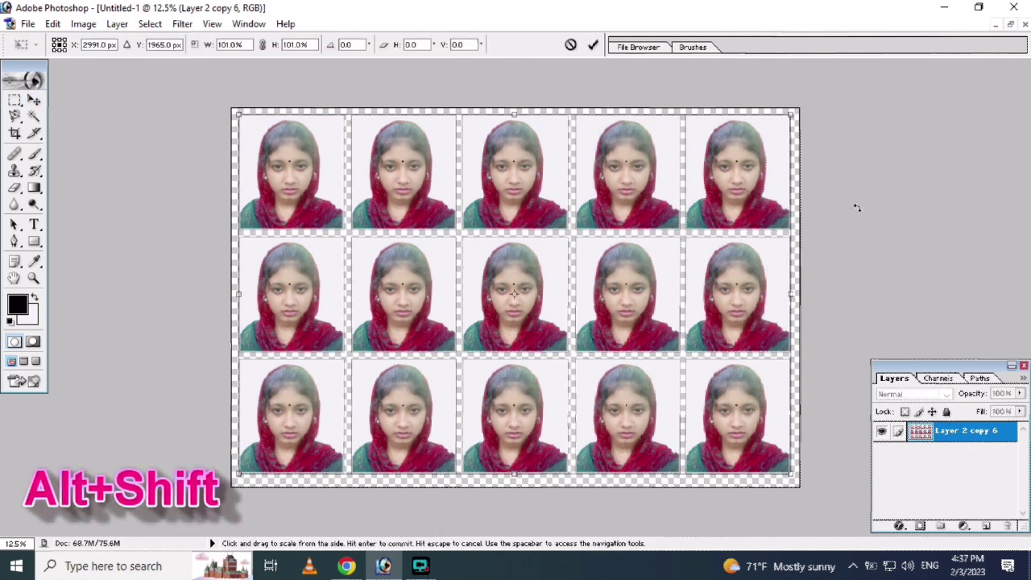
key("Return")
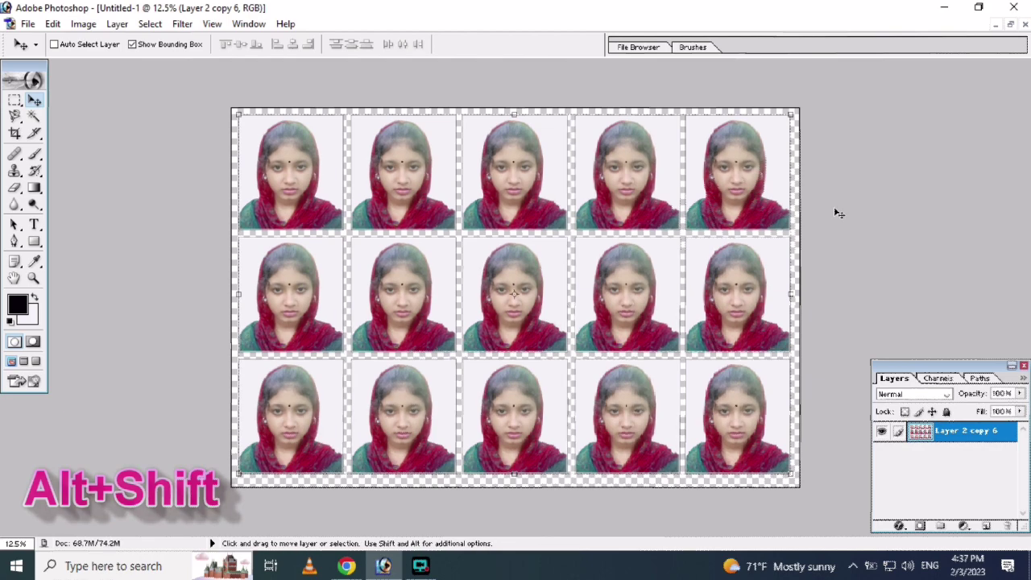
key("ctrl+space")
left_click_drag(358, 113, 799, 421)
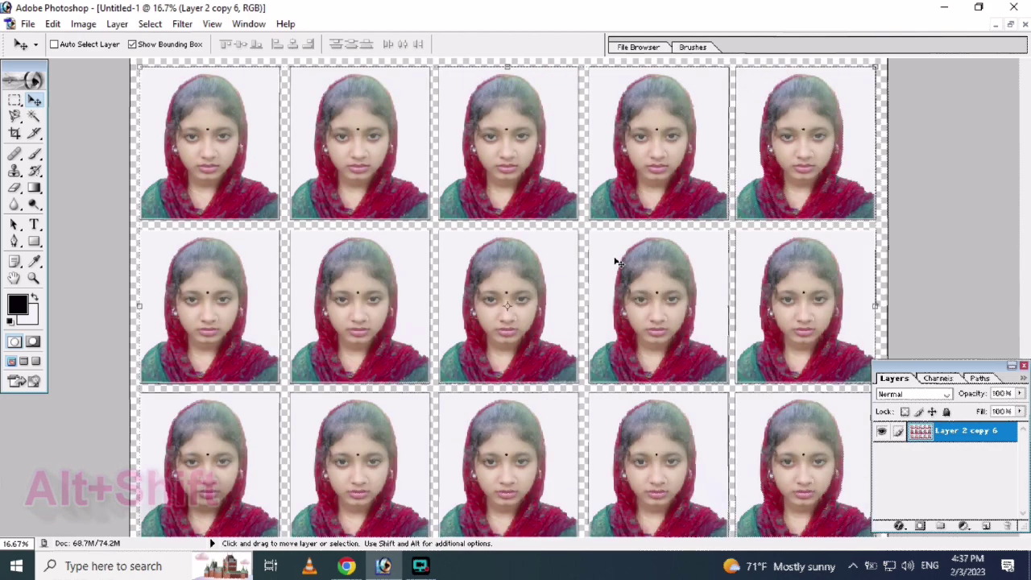
left_click(614, 257)
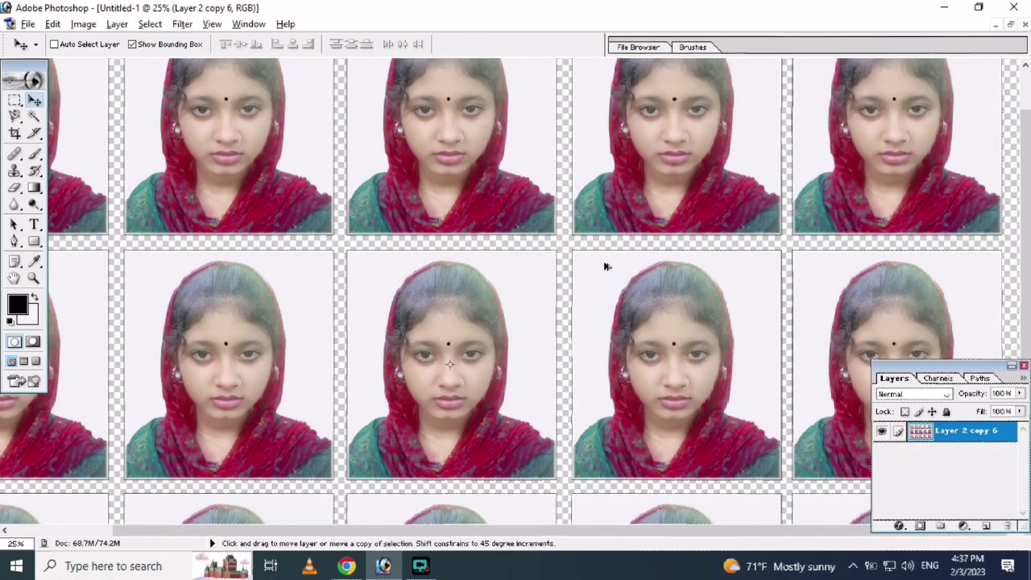
key("ctrl+minus")
key("ctrl+minus")
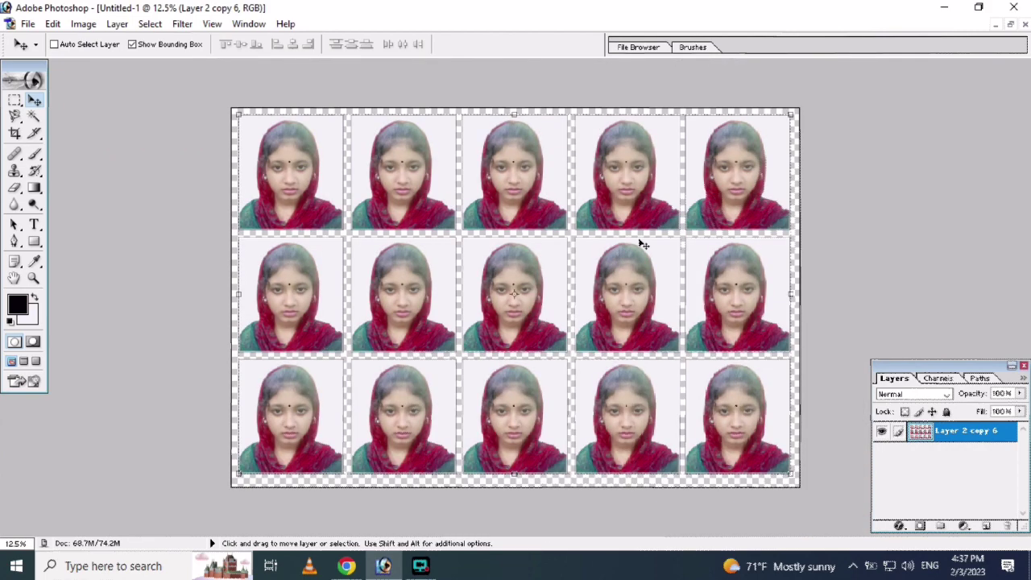
left_click(83, 23)
mouse_move(121, 174)
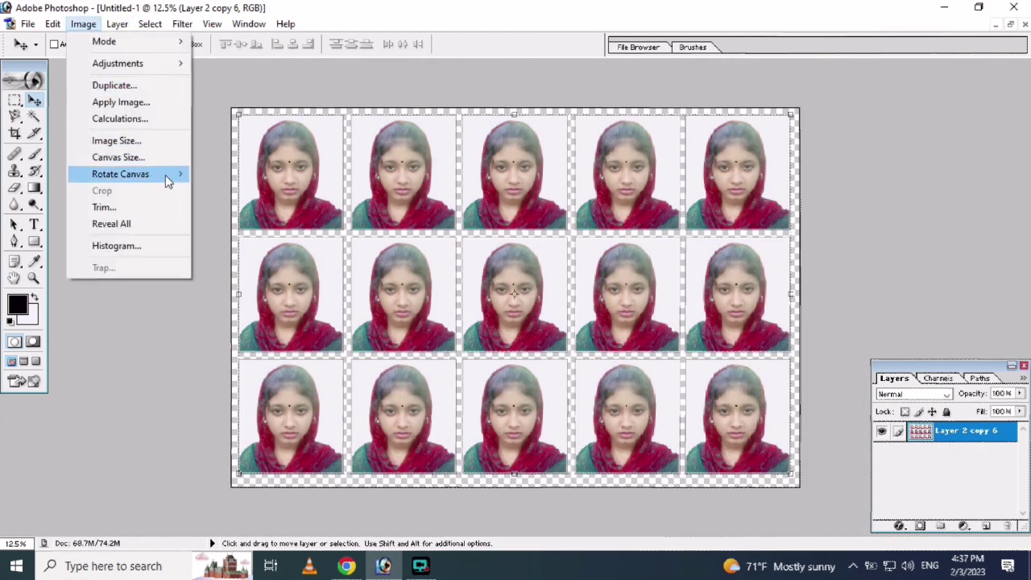
left_click(240, 209)
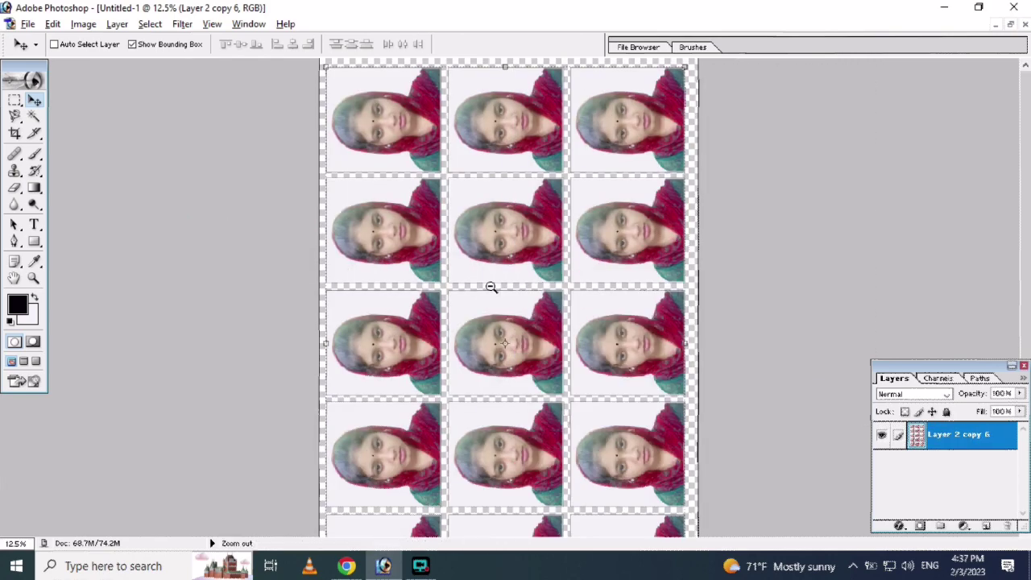
left_click(491, 287, "alt")
left_click(548, 299)
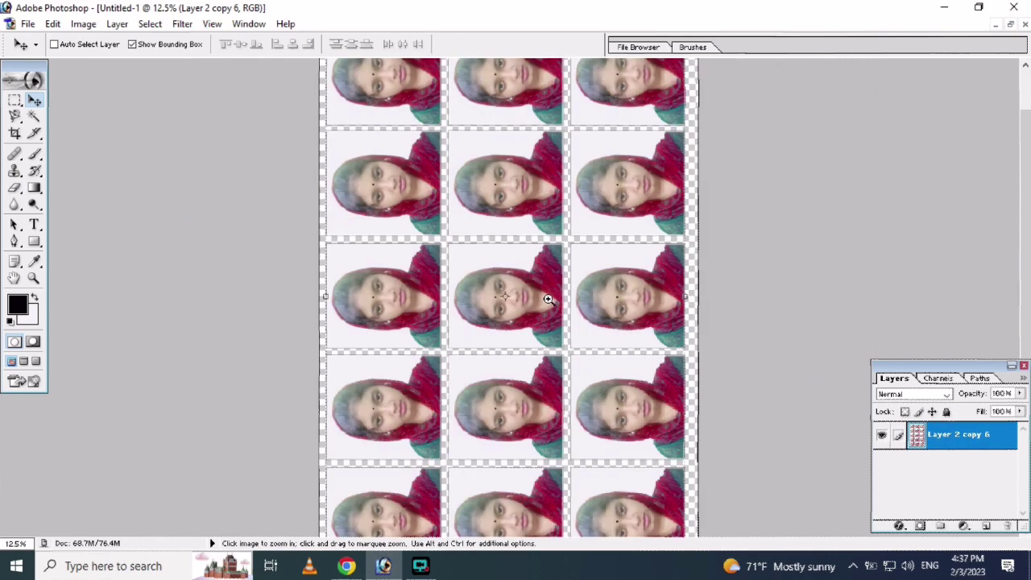
key("ctrl+minus")
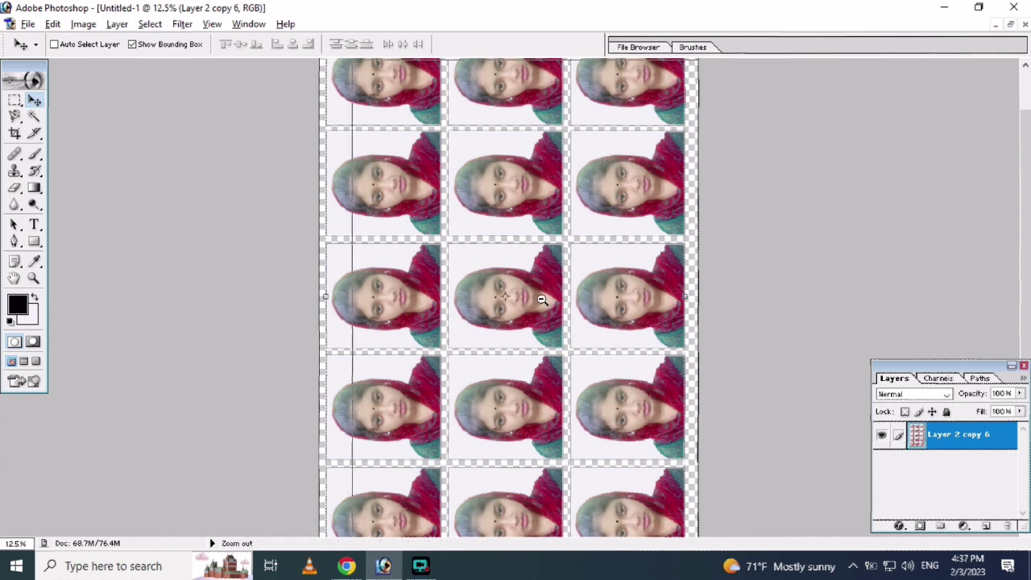
key("ctrl+plus")
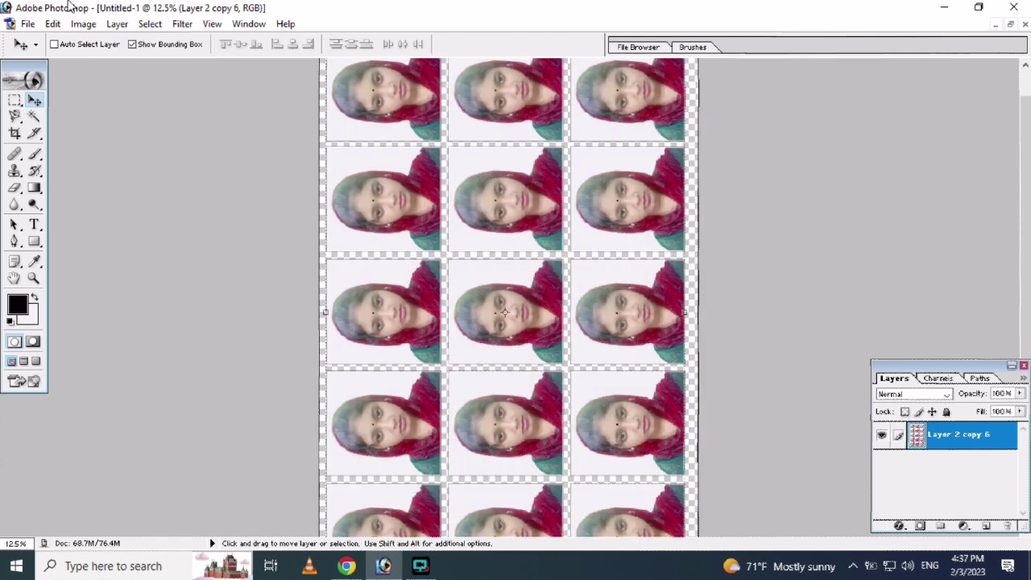
left_click(83, 24)
mouse_move(120, 174)
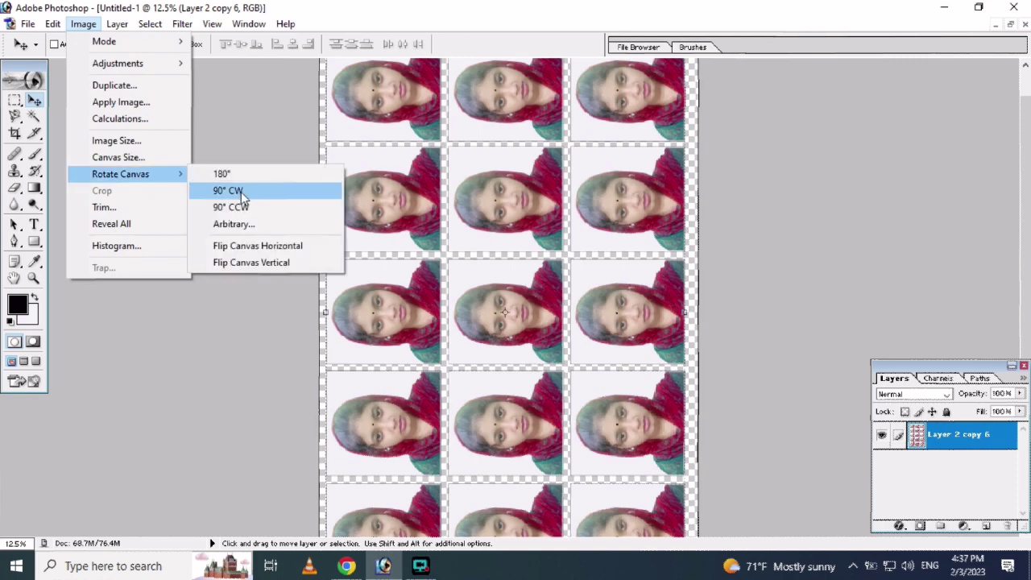
left_click(242, 194)
key("Escape")
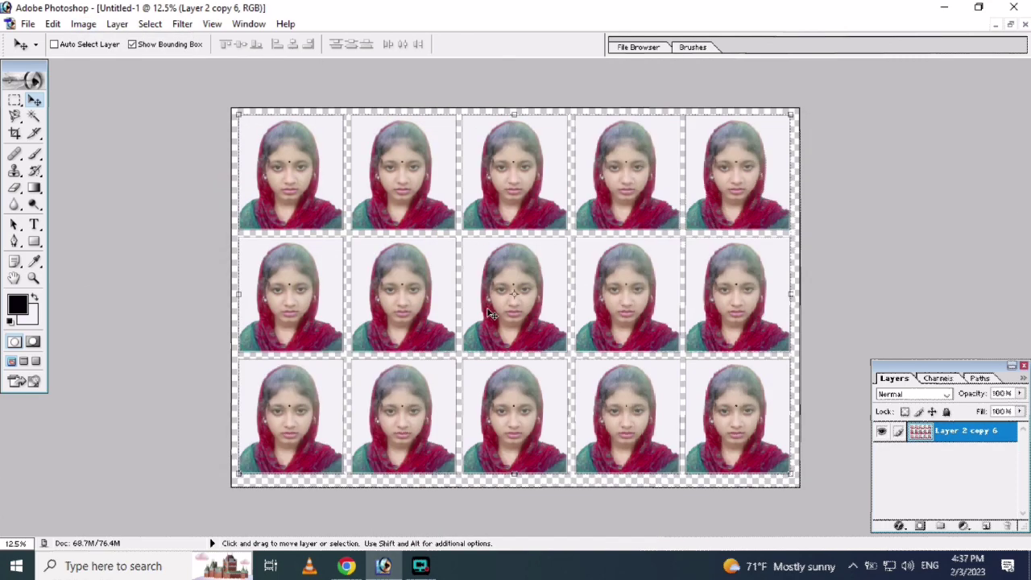